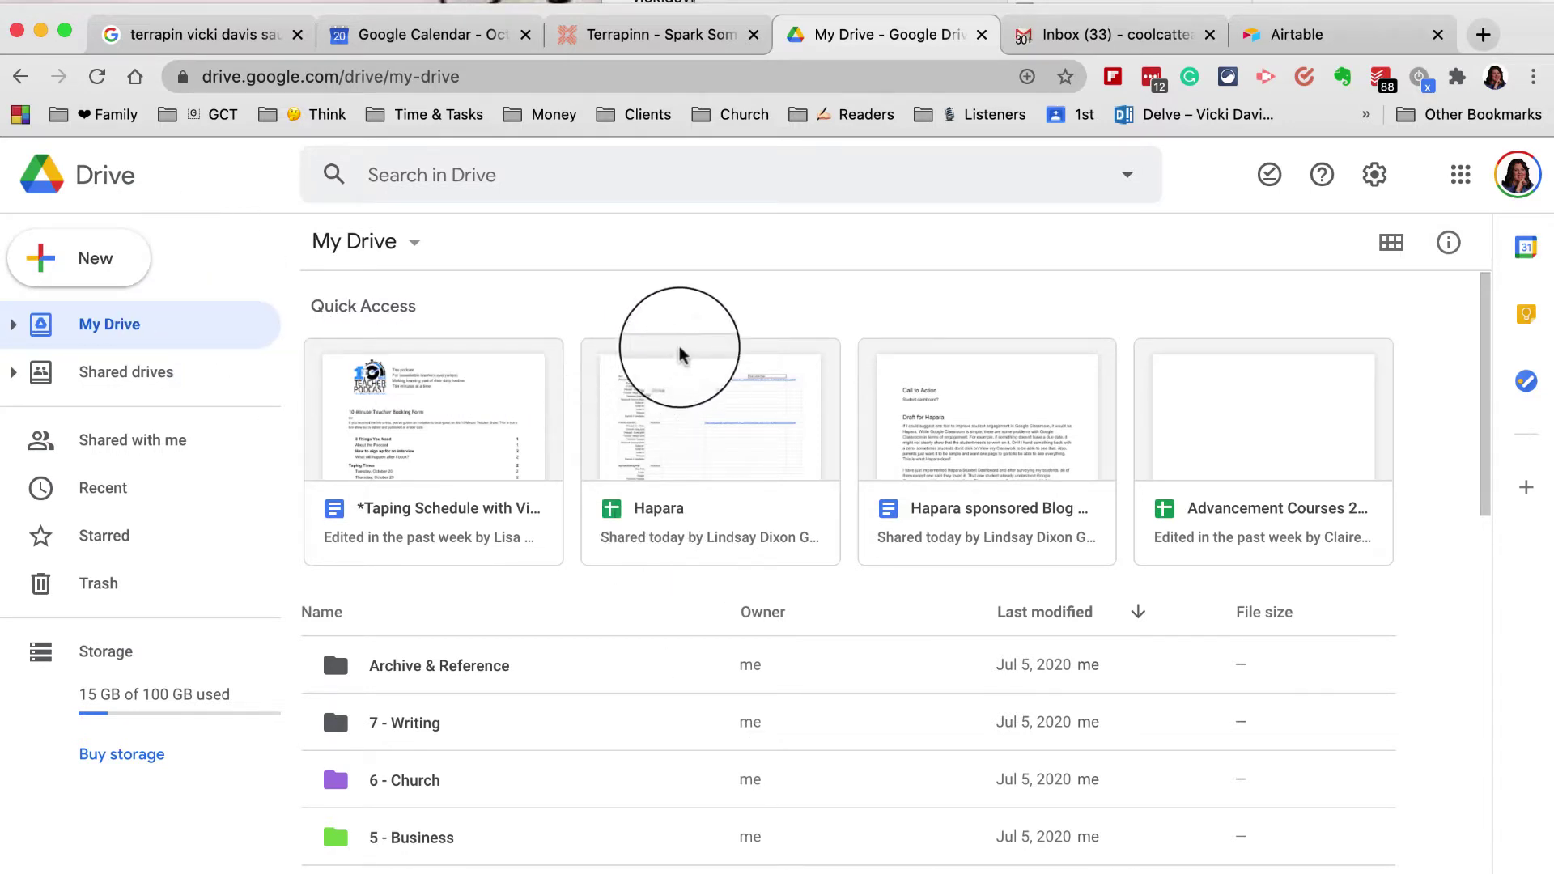
Create a new blank Google spreadsheet by going to sheets.new.
click(517, 73)
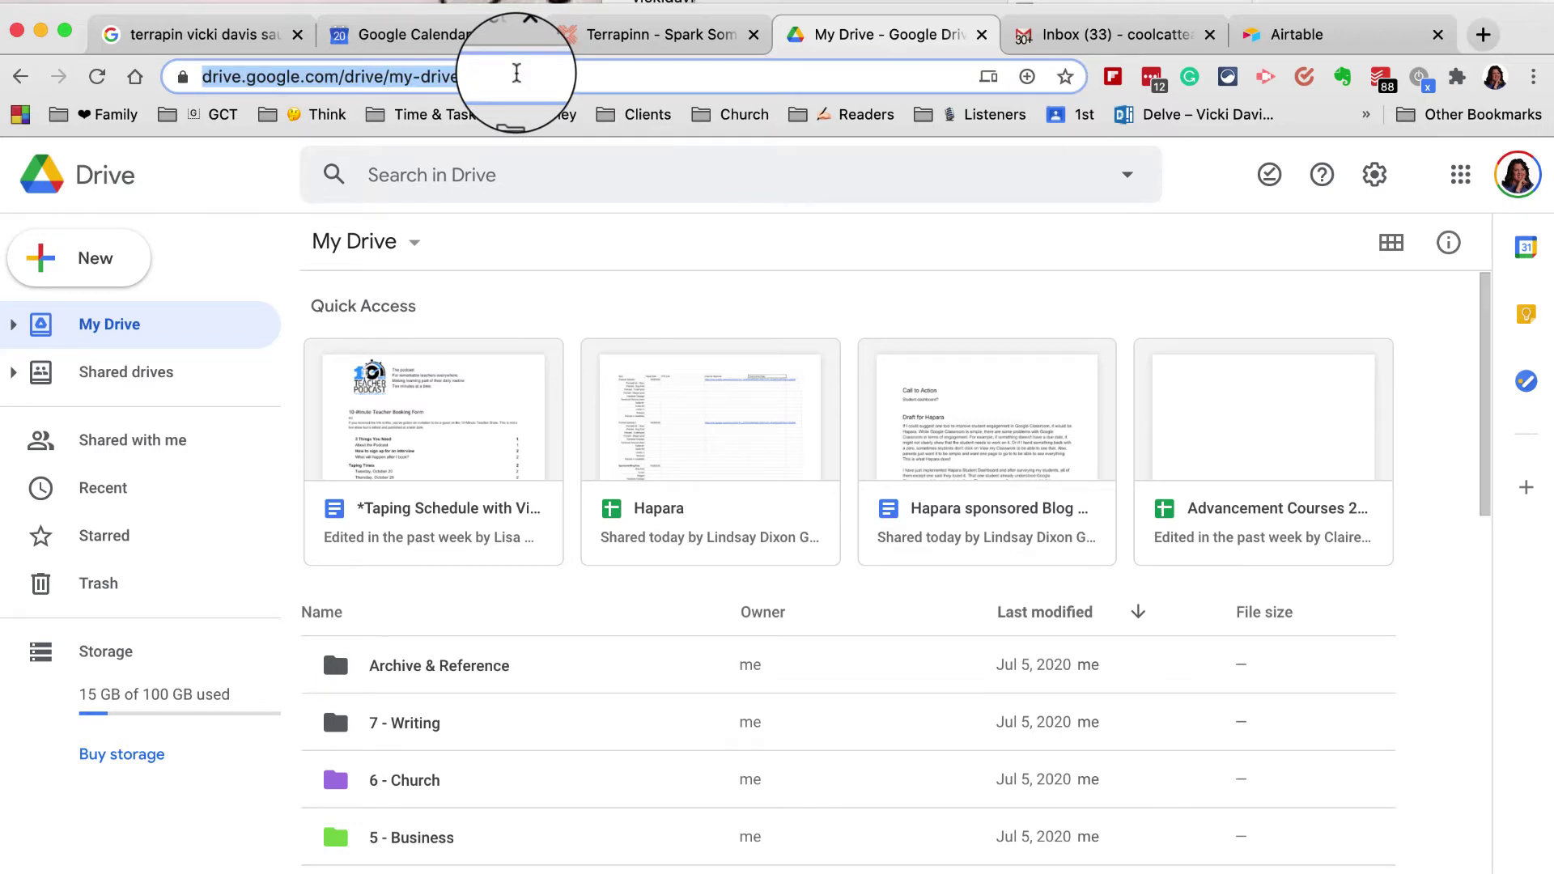
text(s)
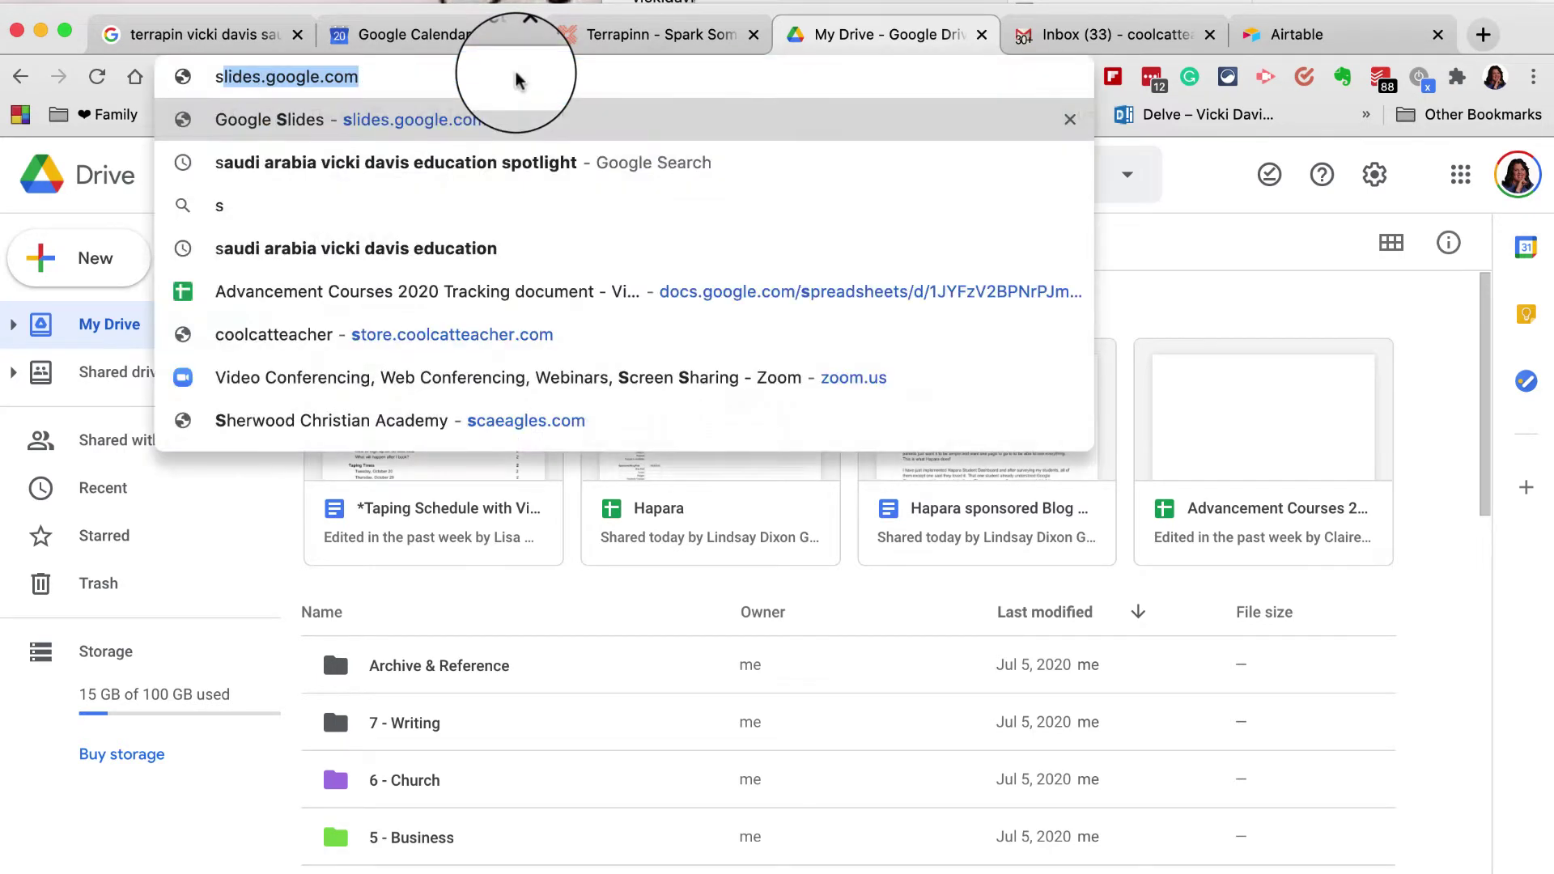
text(heets.new)
key(Return)
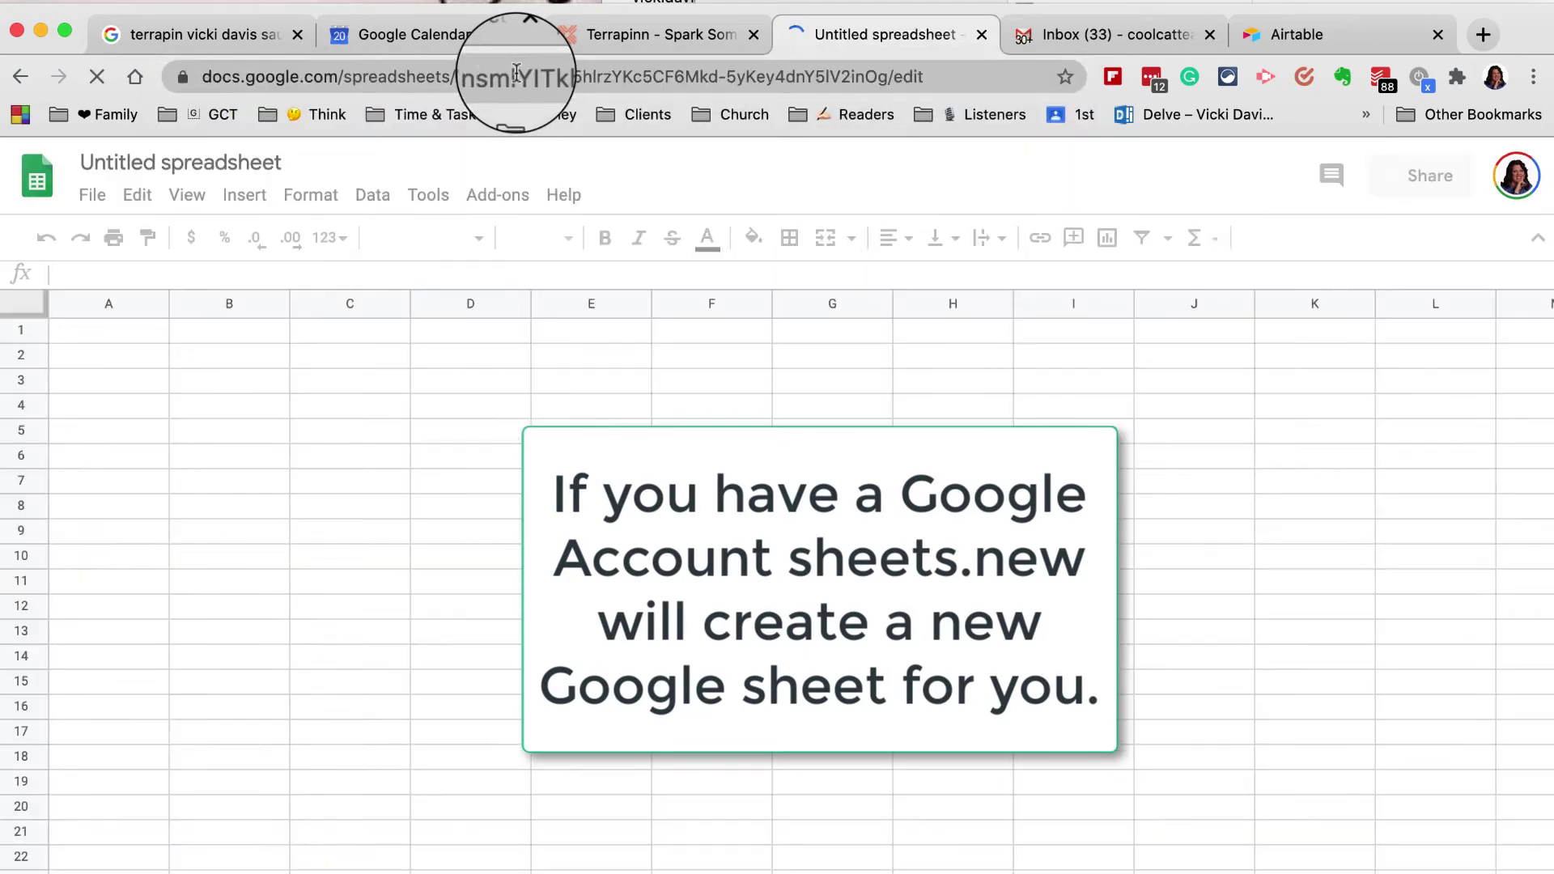
Change the spreadsheet title from Untitled spreadsheet to 'Test Google Sheet'.
click(229, 162)
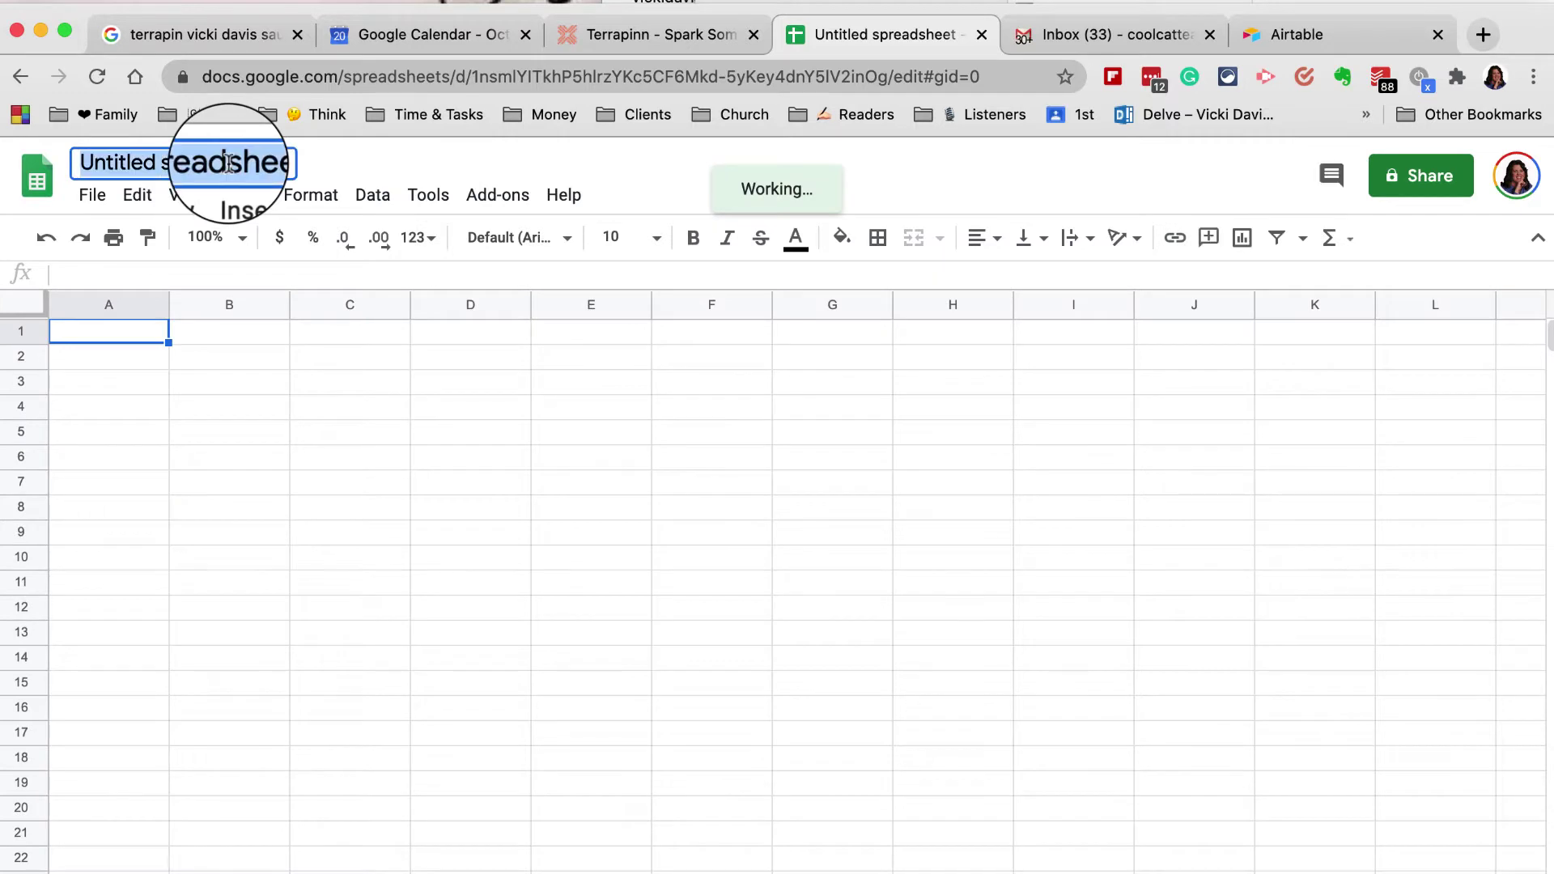
text(Test Google )
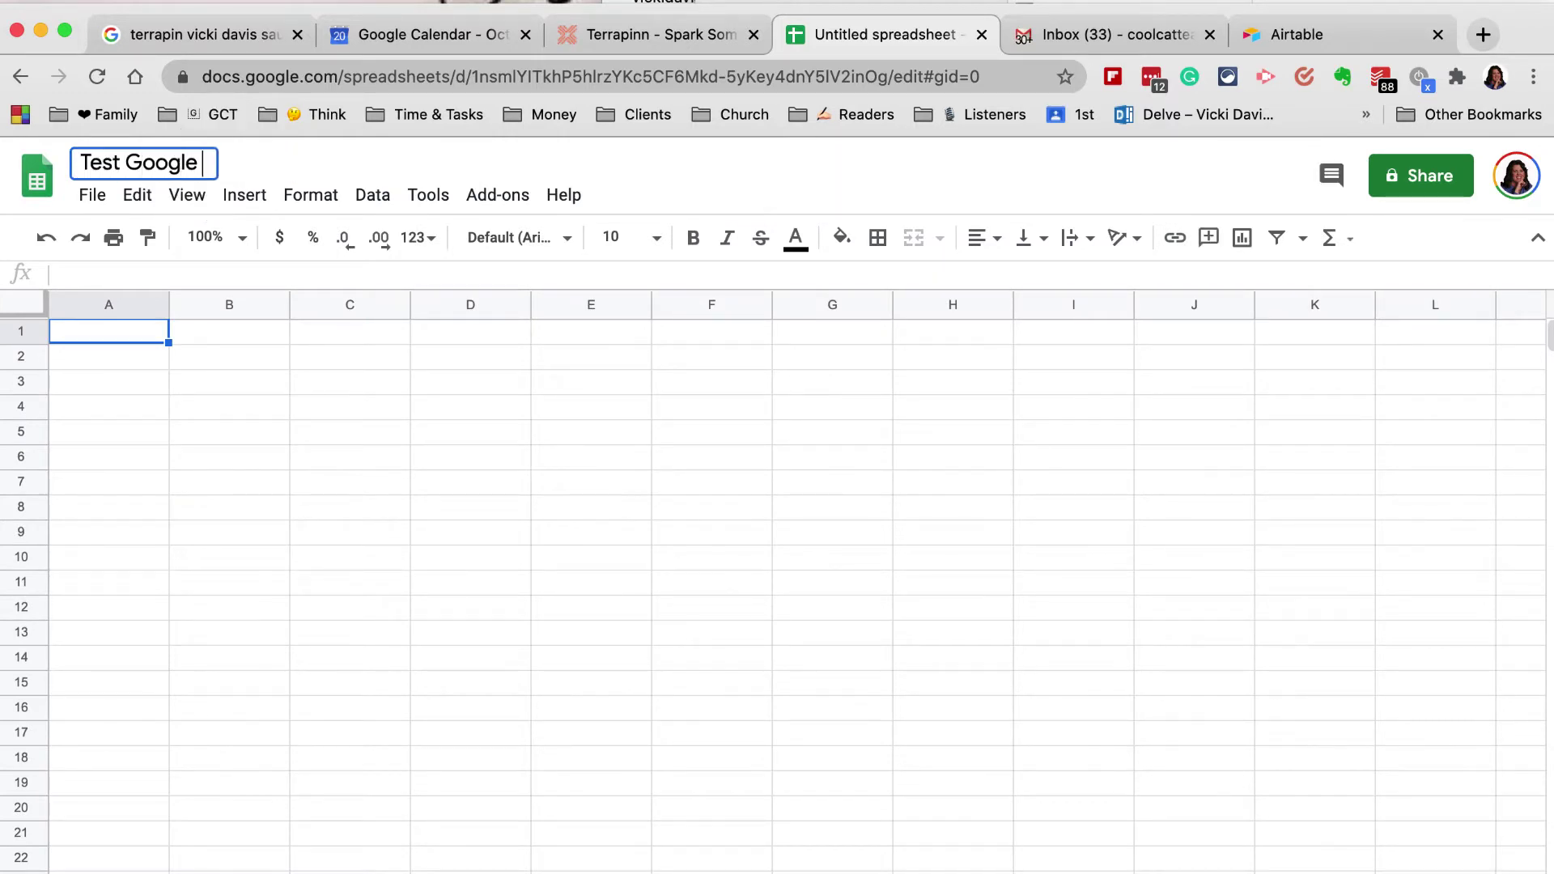
text(Sheet)
key(Return)
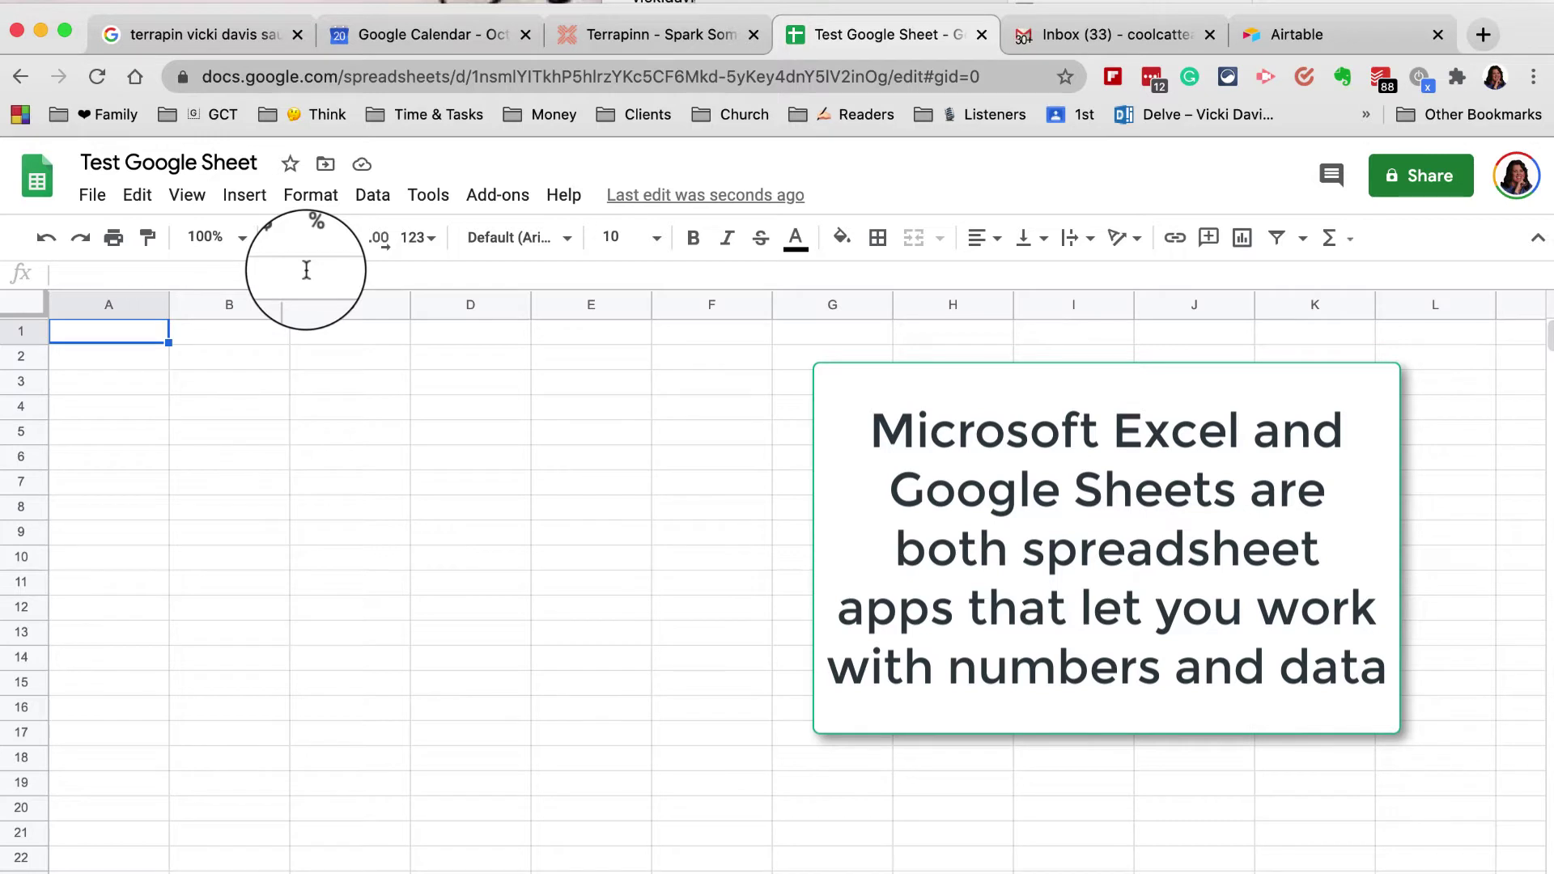
click(264, 382)
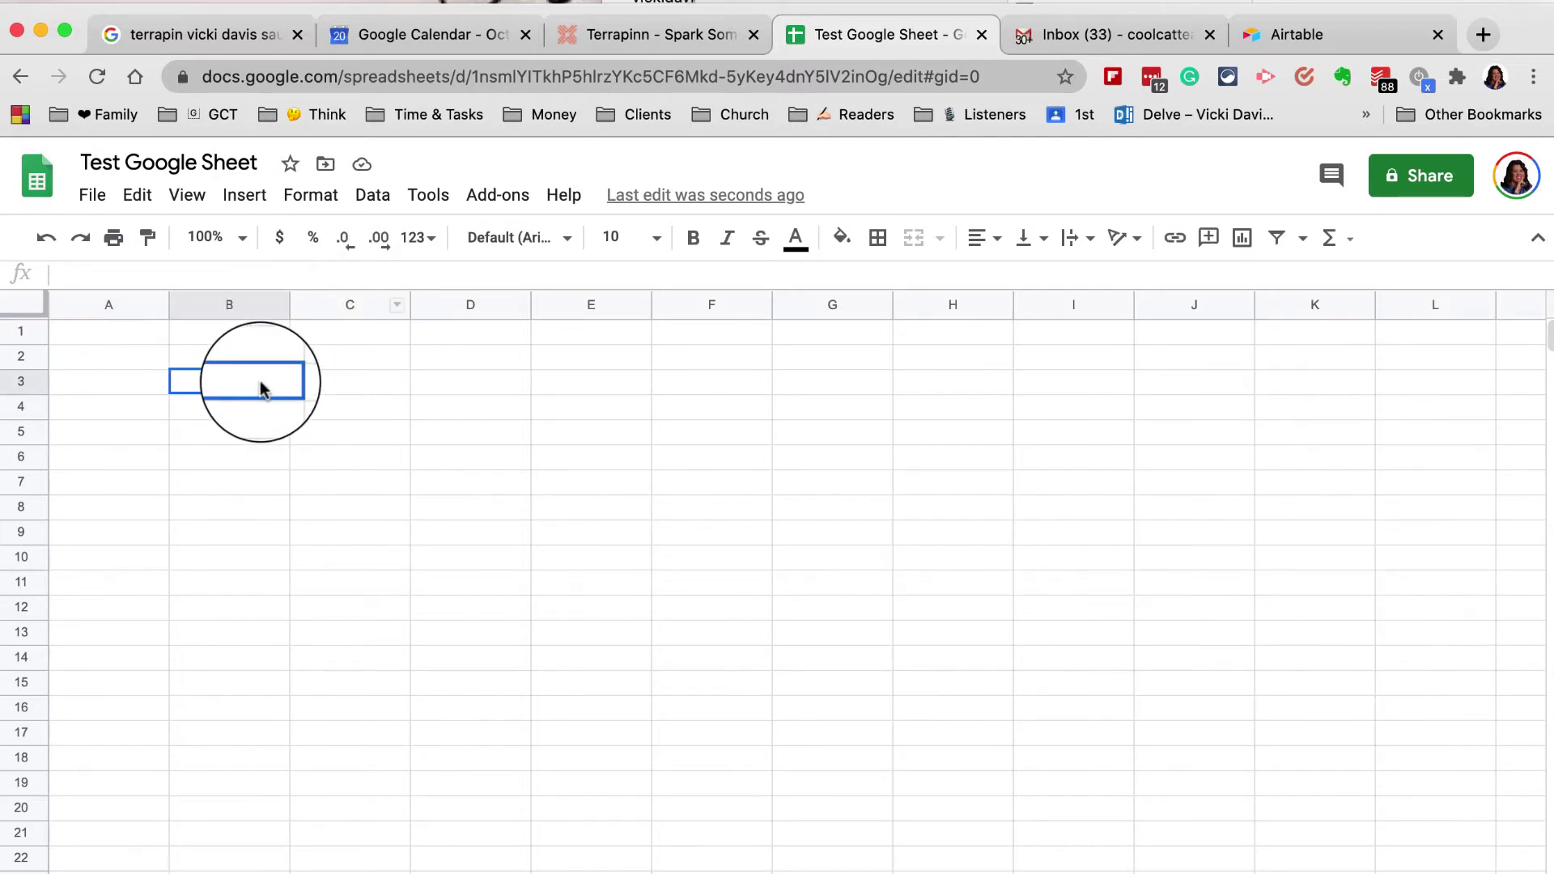
click(348, 399)
click(454, 413)
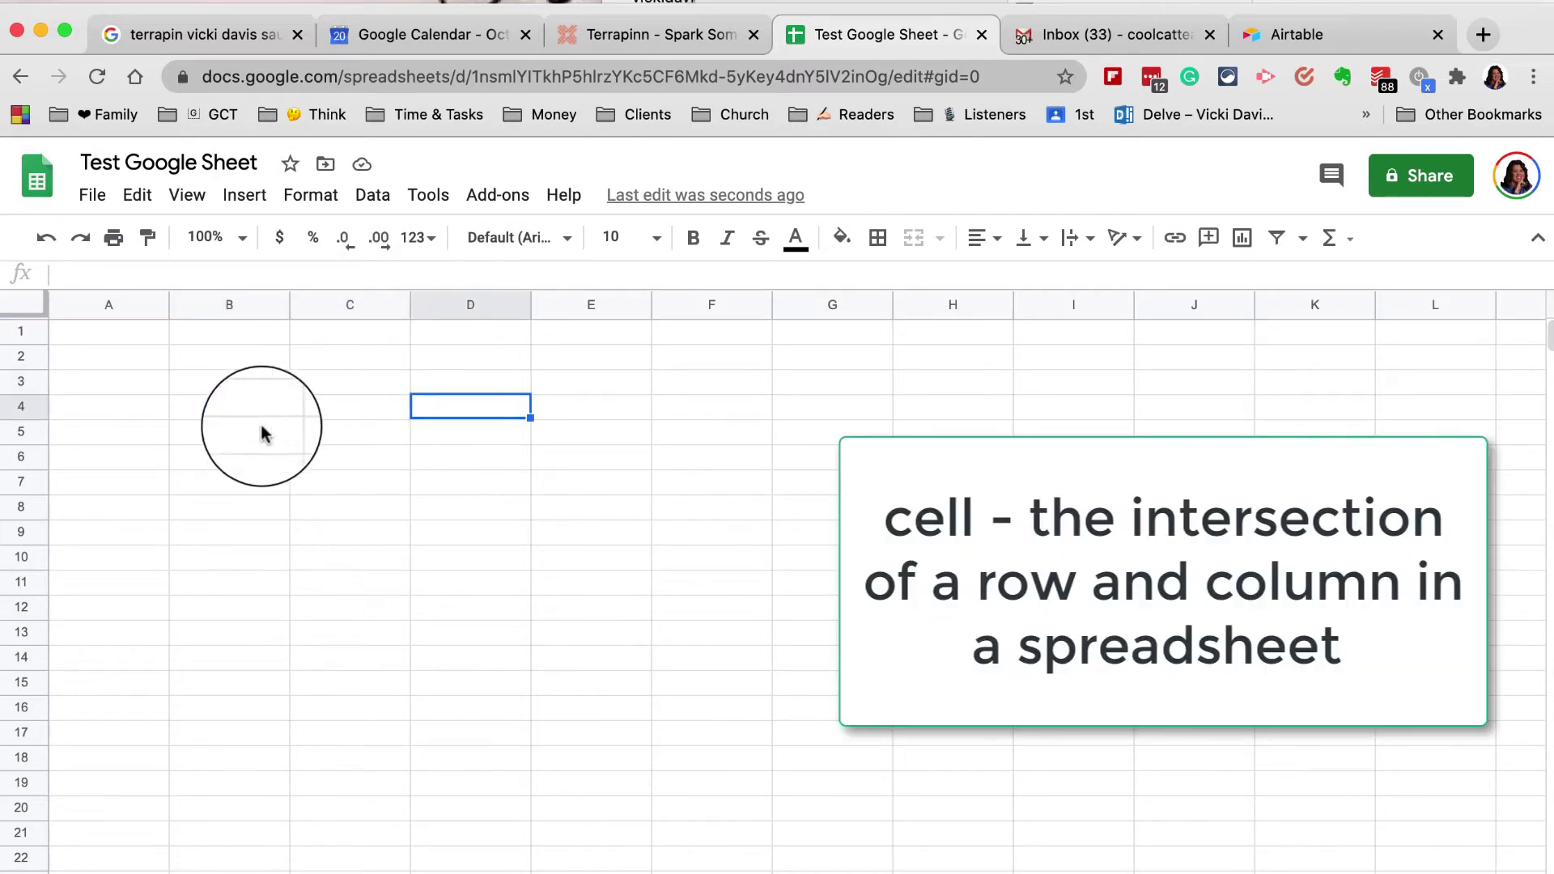
click(264, 431)
click(351, 454)
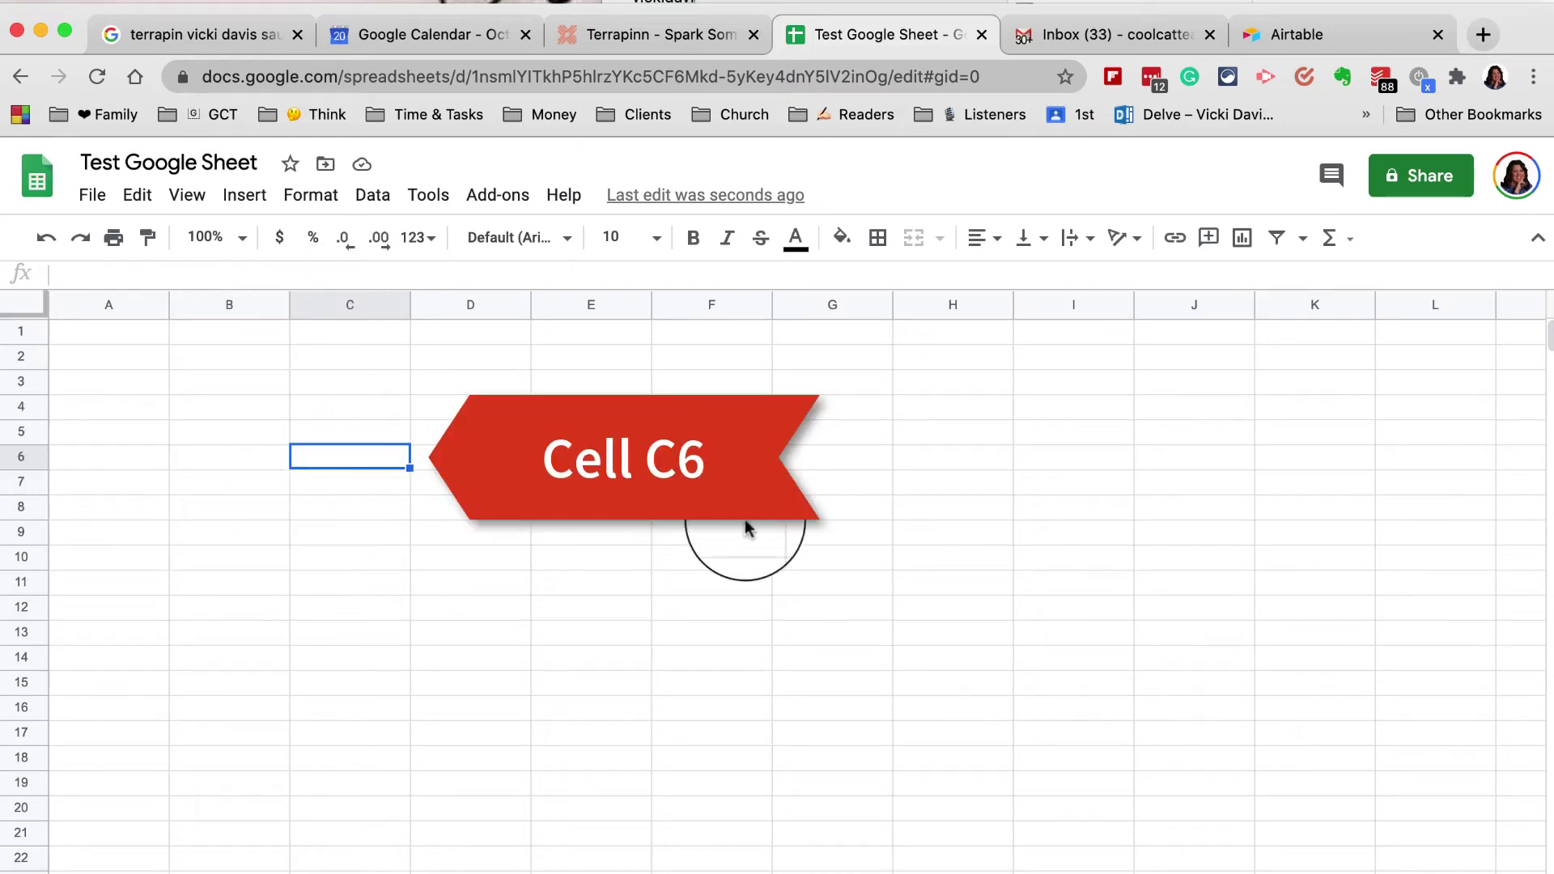
click(901, 556)
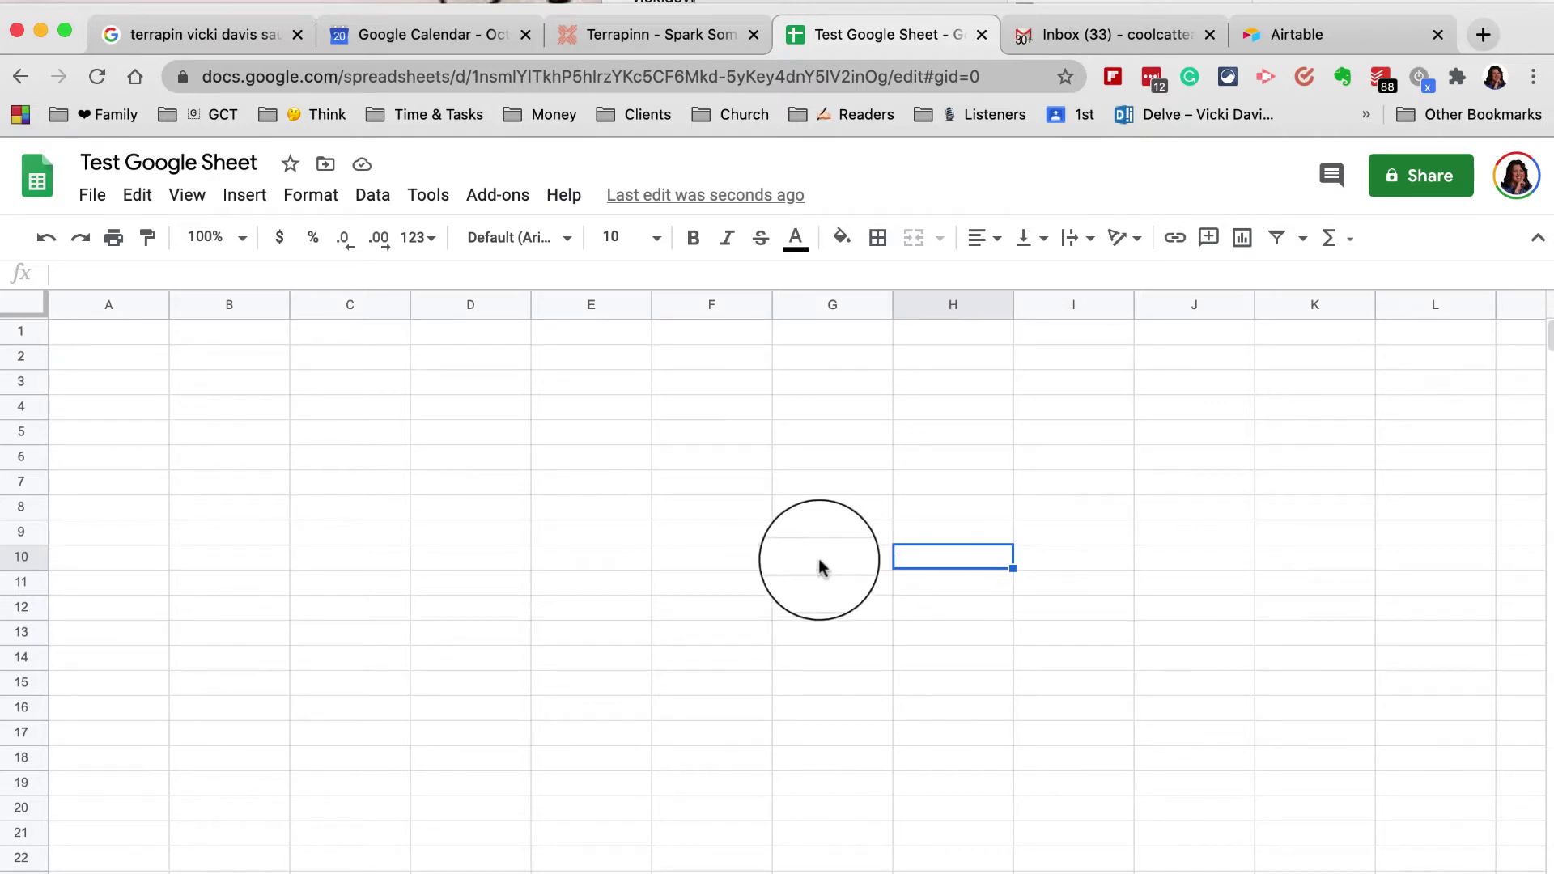
click(285, 378)
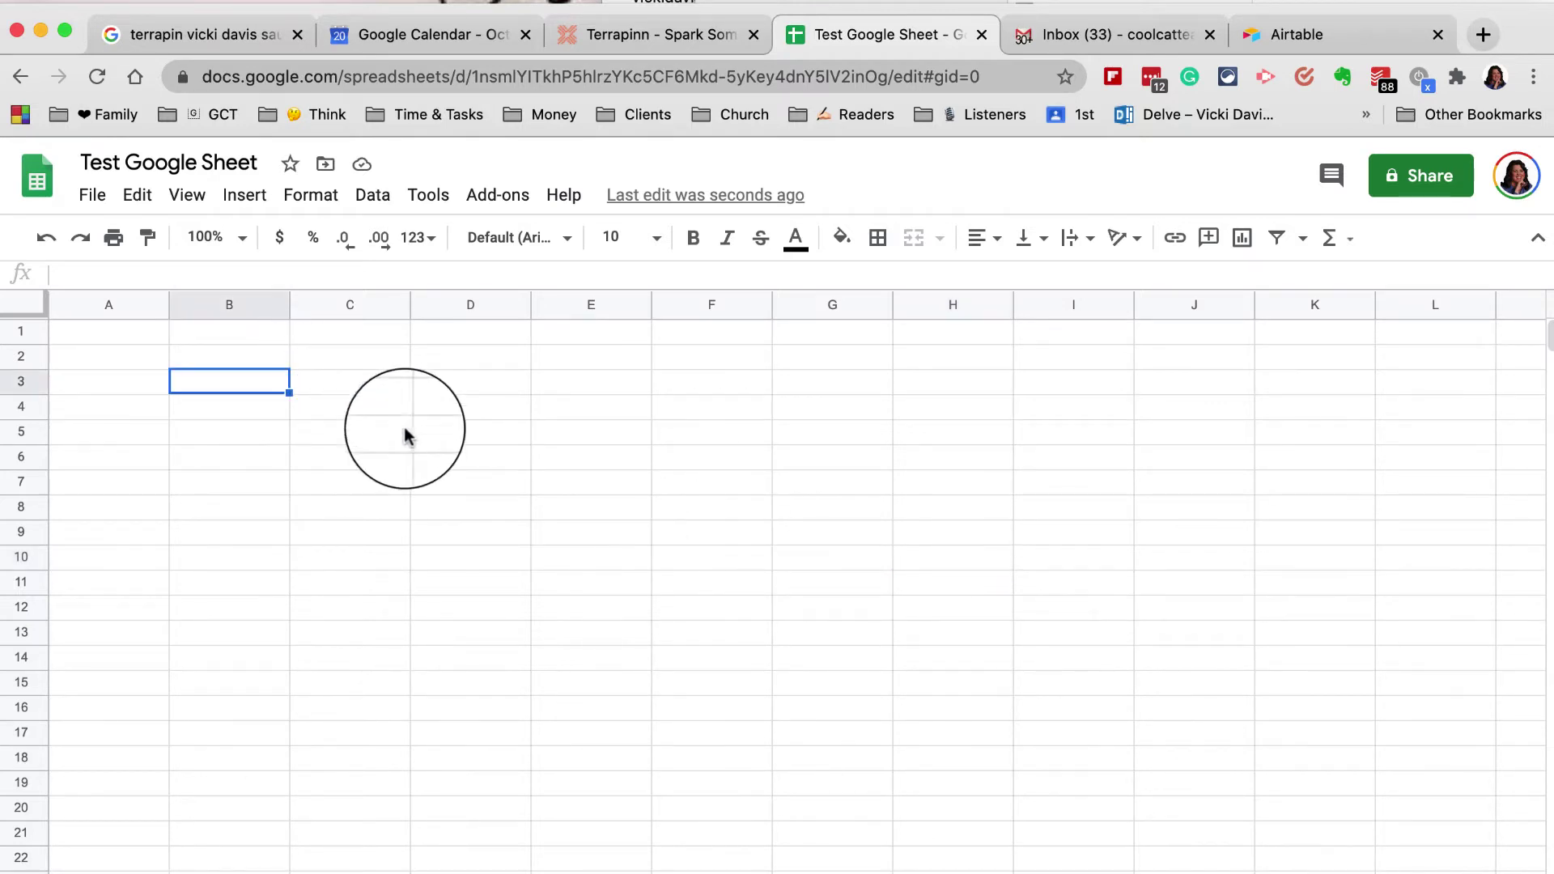
click(707, 458)
click(390, 553)
click(365, 441)
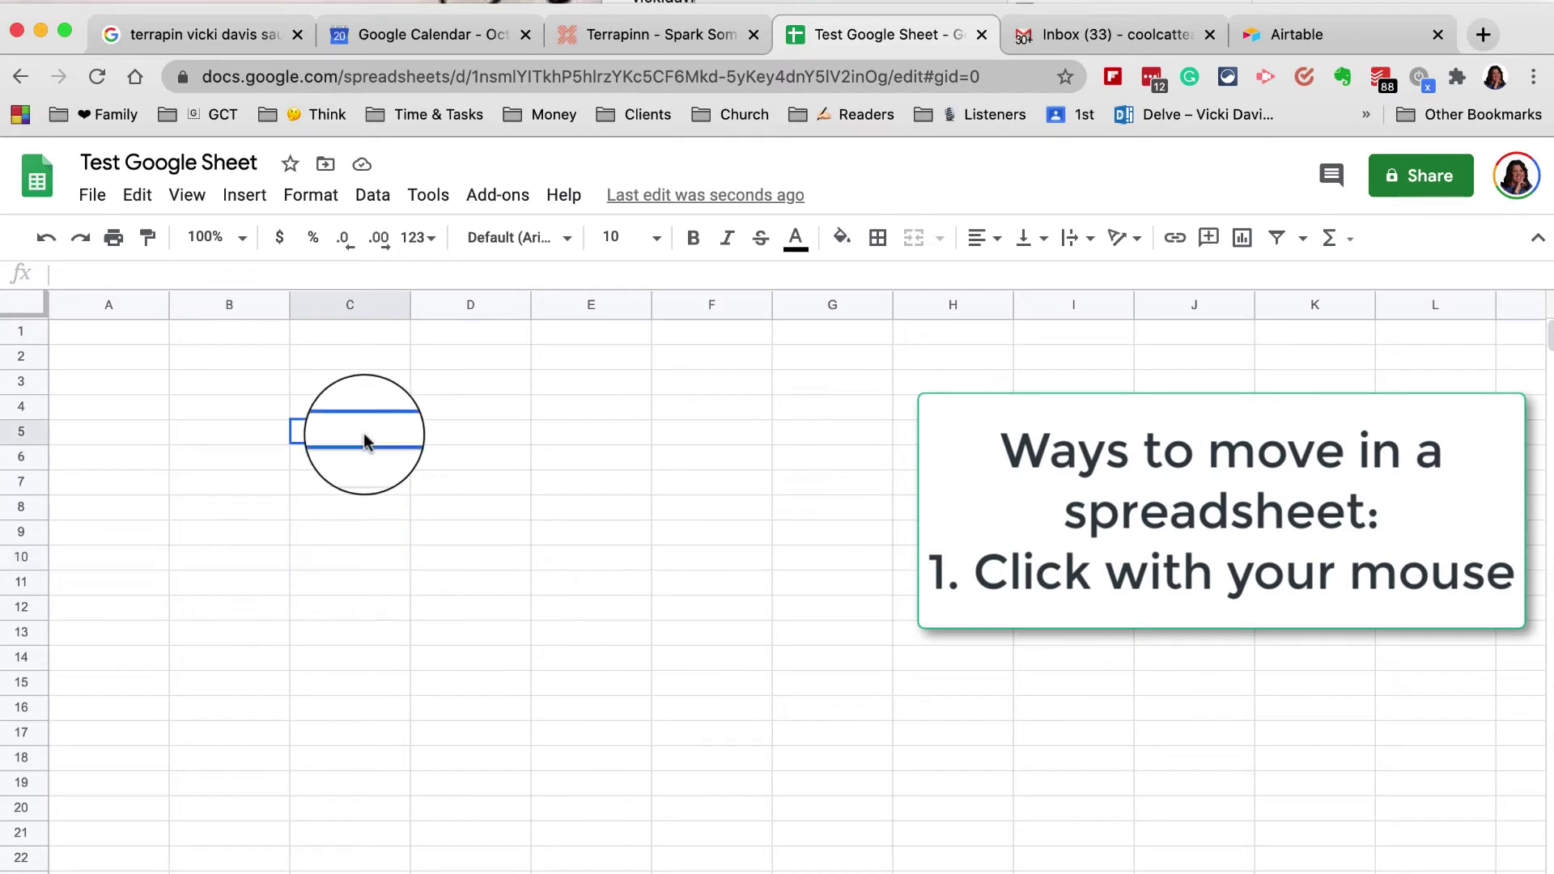
key(Down)
key(Down)
key(Down)
key(Down)
key(Down)
key(Down)
key(Down)
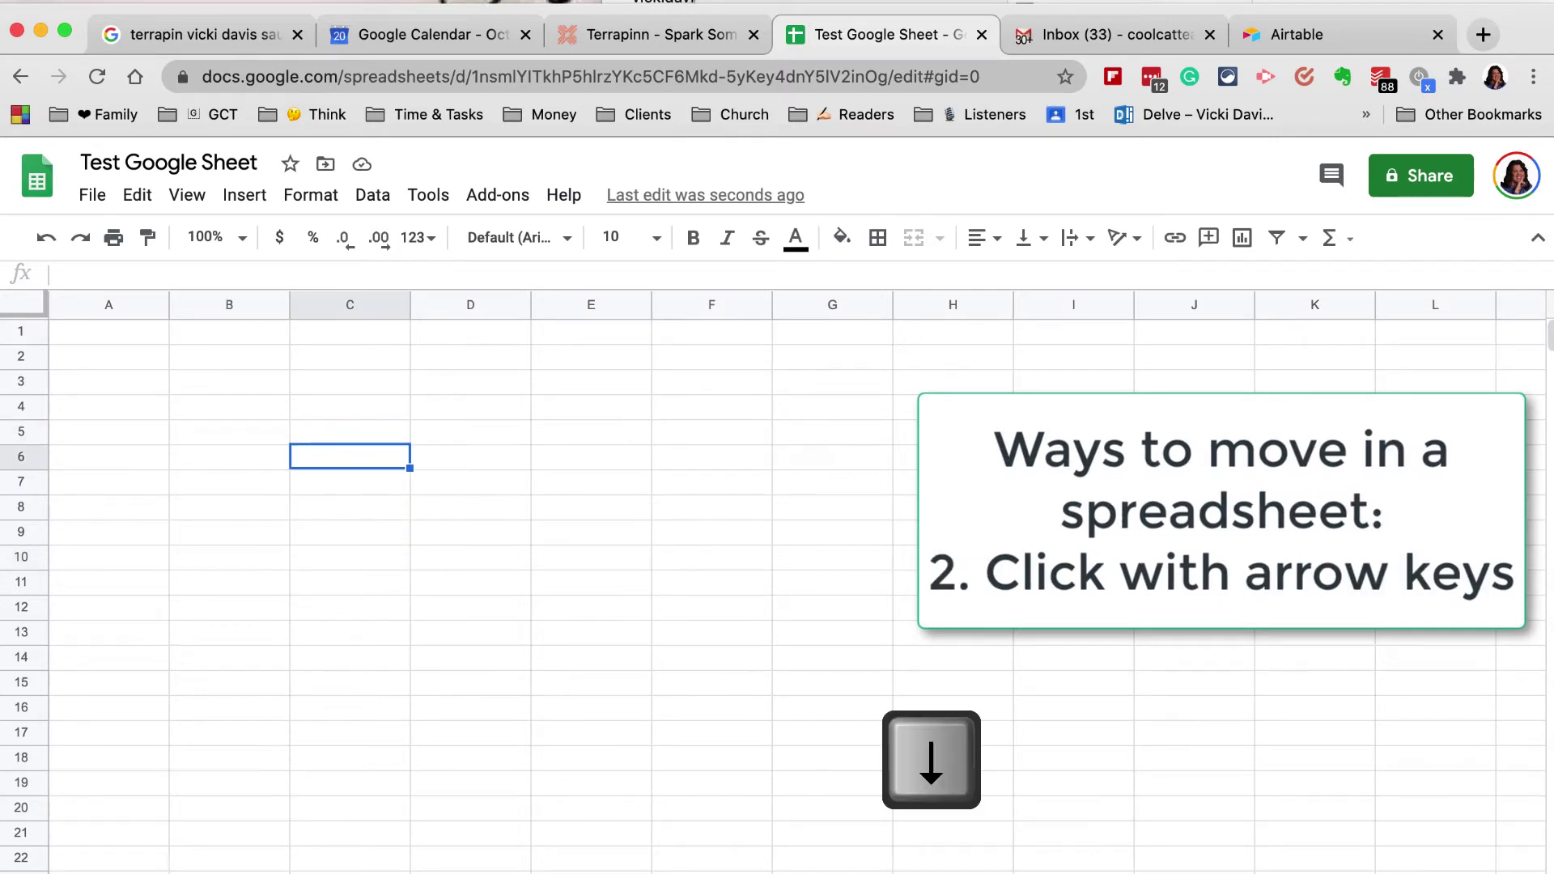
key(Down)
key(Down)
key(Up)
key(Up)
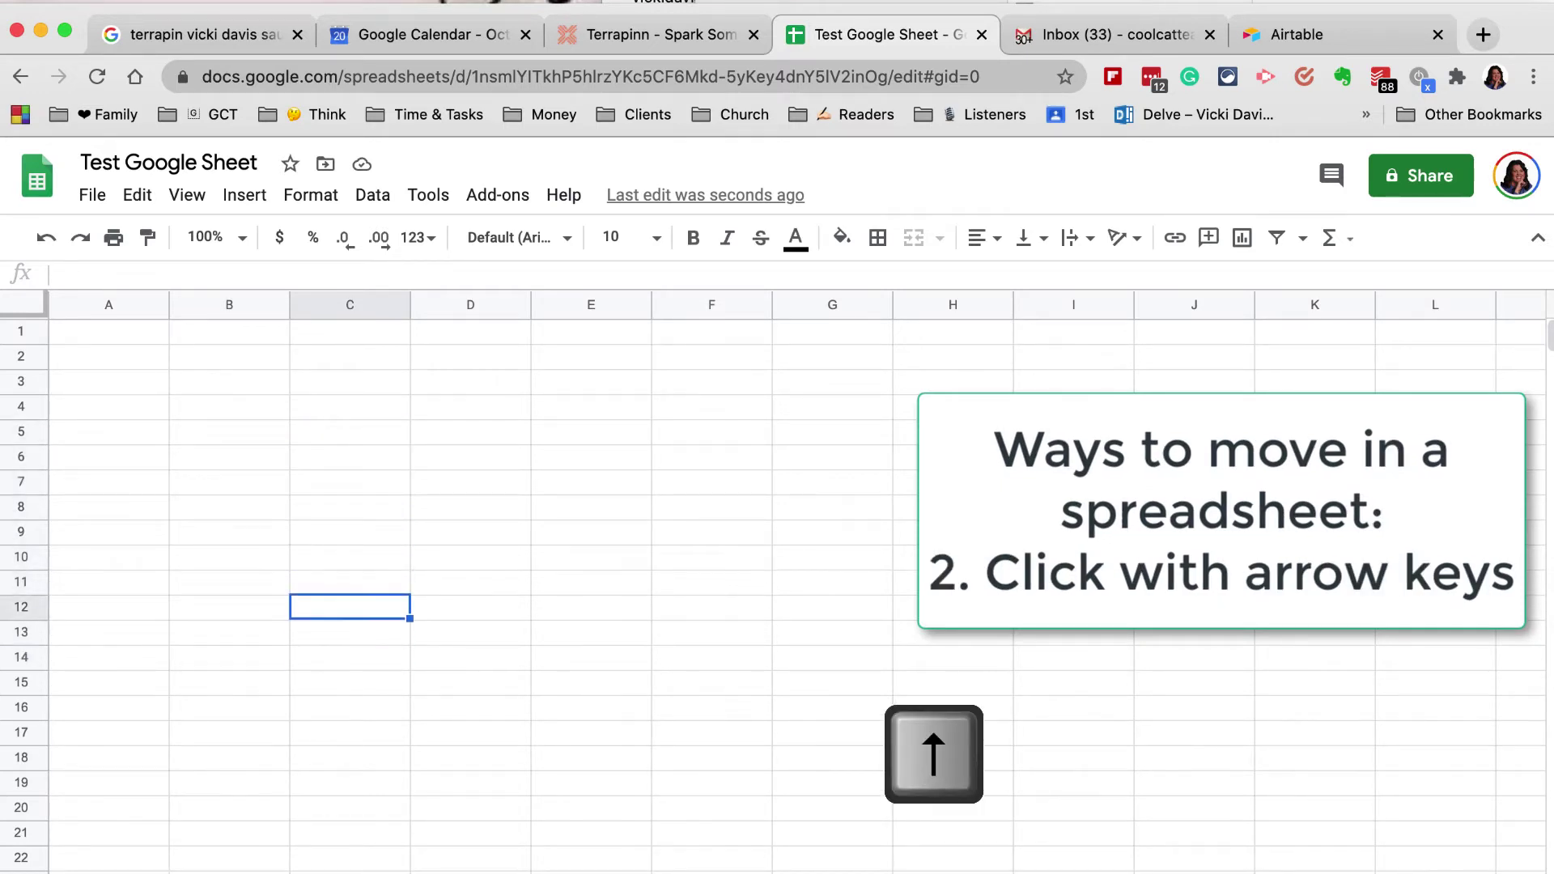
key(Up)
key(Up)
key(Up)
key(Up)
key(Right)
key(Right)
key(Right)
key(Left)
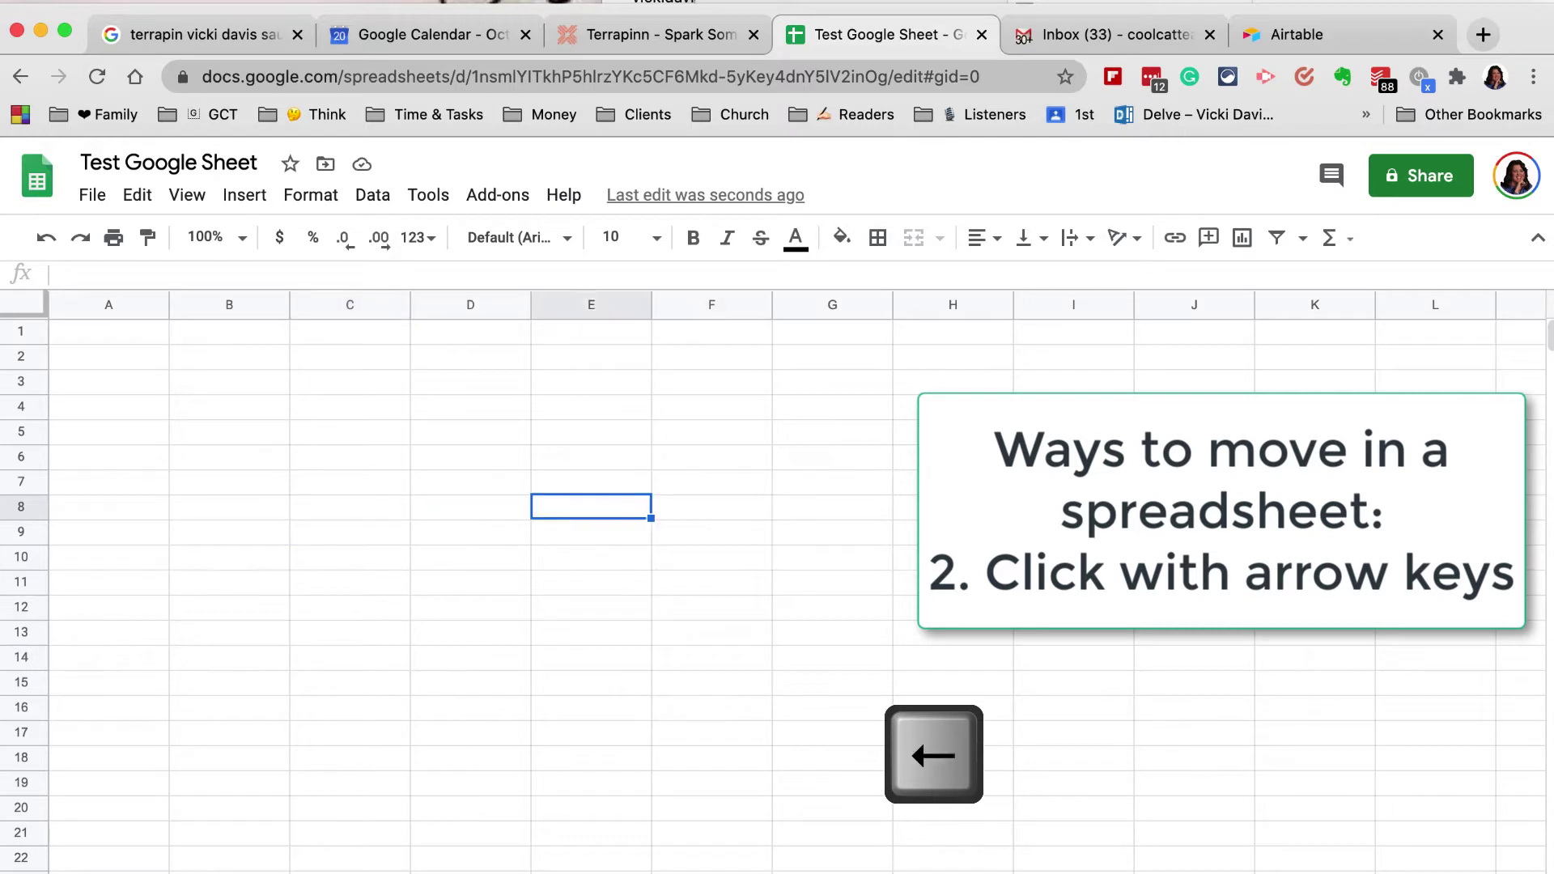
key(Left)
key(Left)
key(Left)
key(Left)
key(Up)
key(Up)
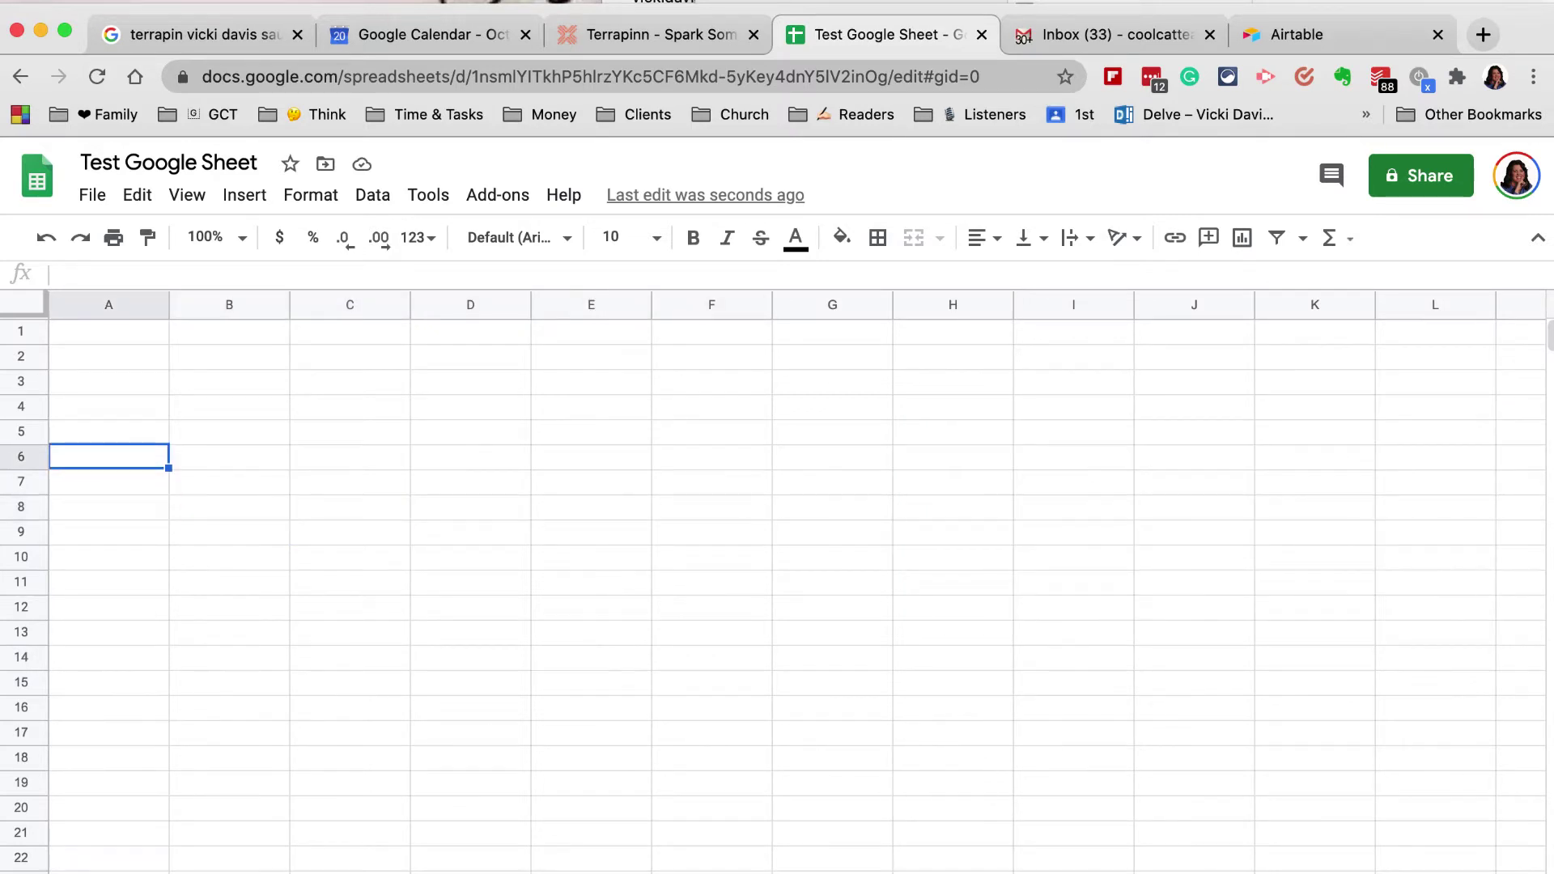
key(Up)
key(Up)
key(Up)
key(Up)
key(Up)
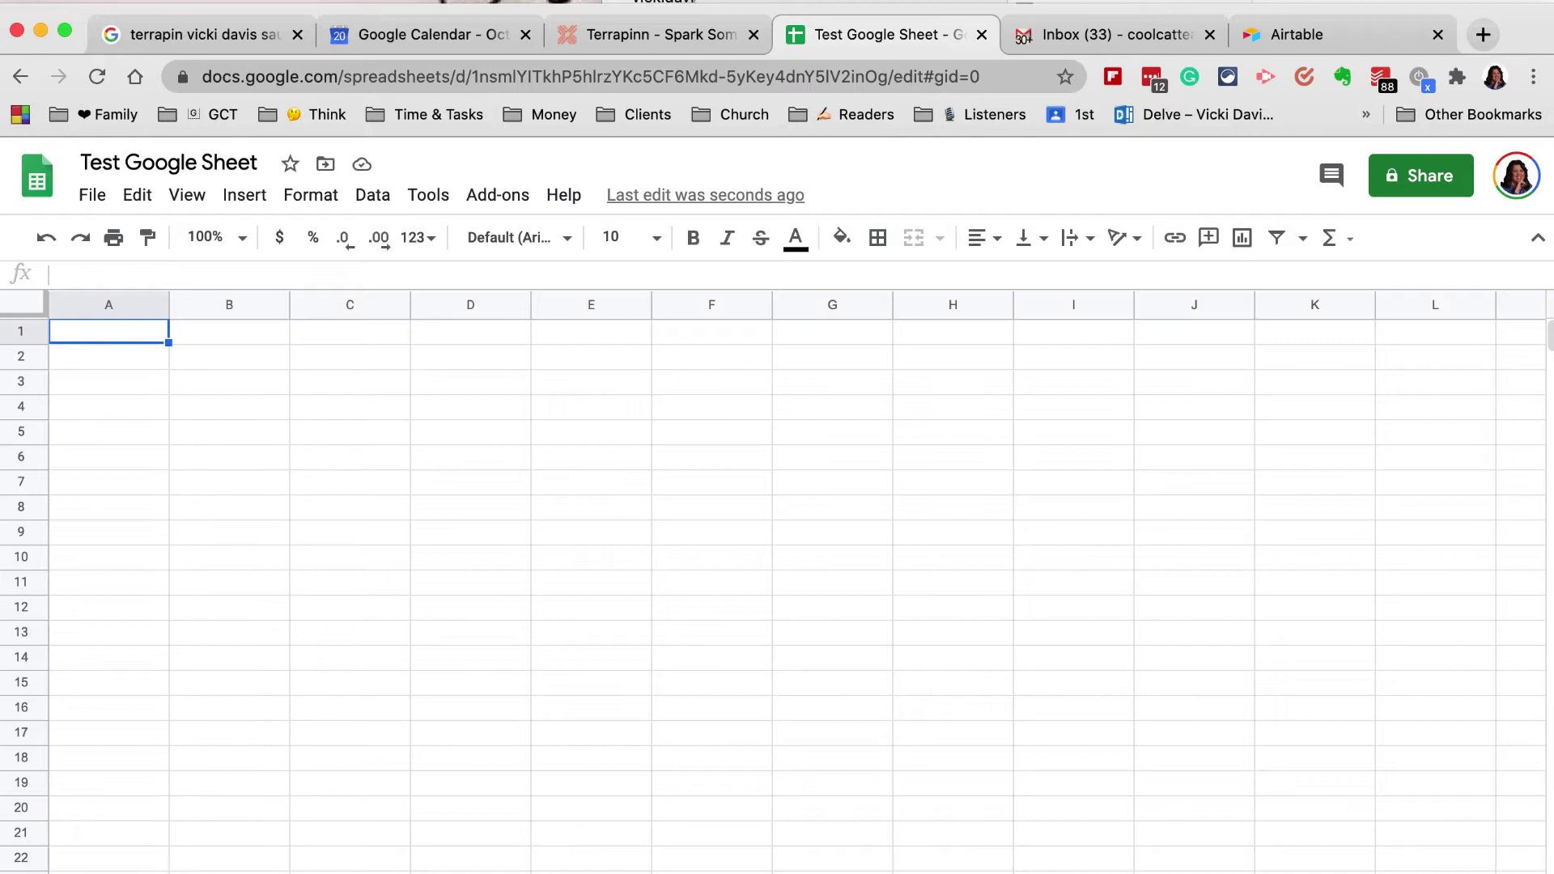
Enter 'Website Analysis' in A1, Homepage in A2 and 123808 in B2.
text(W)
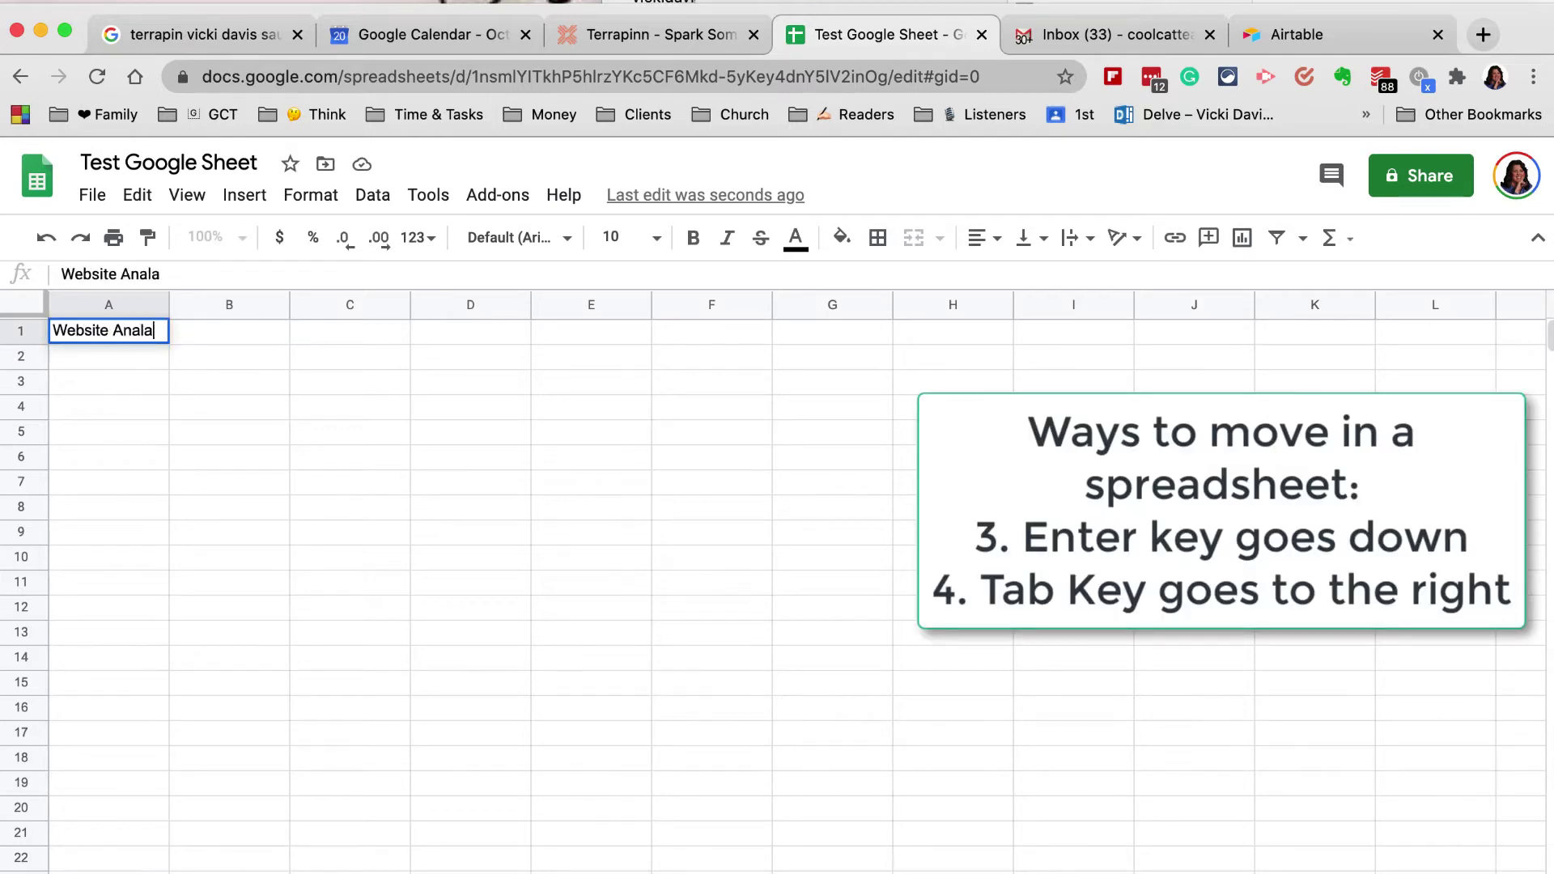
text(ebsite Analysis)
key(Return)
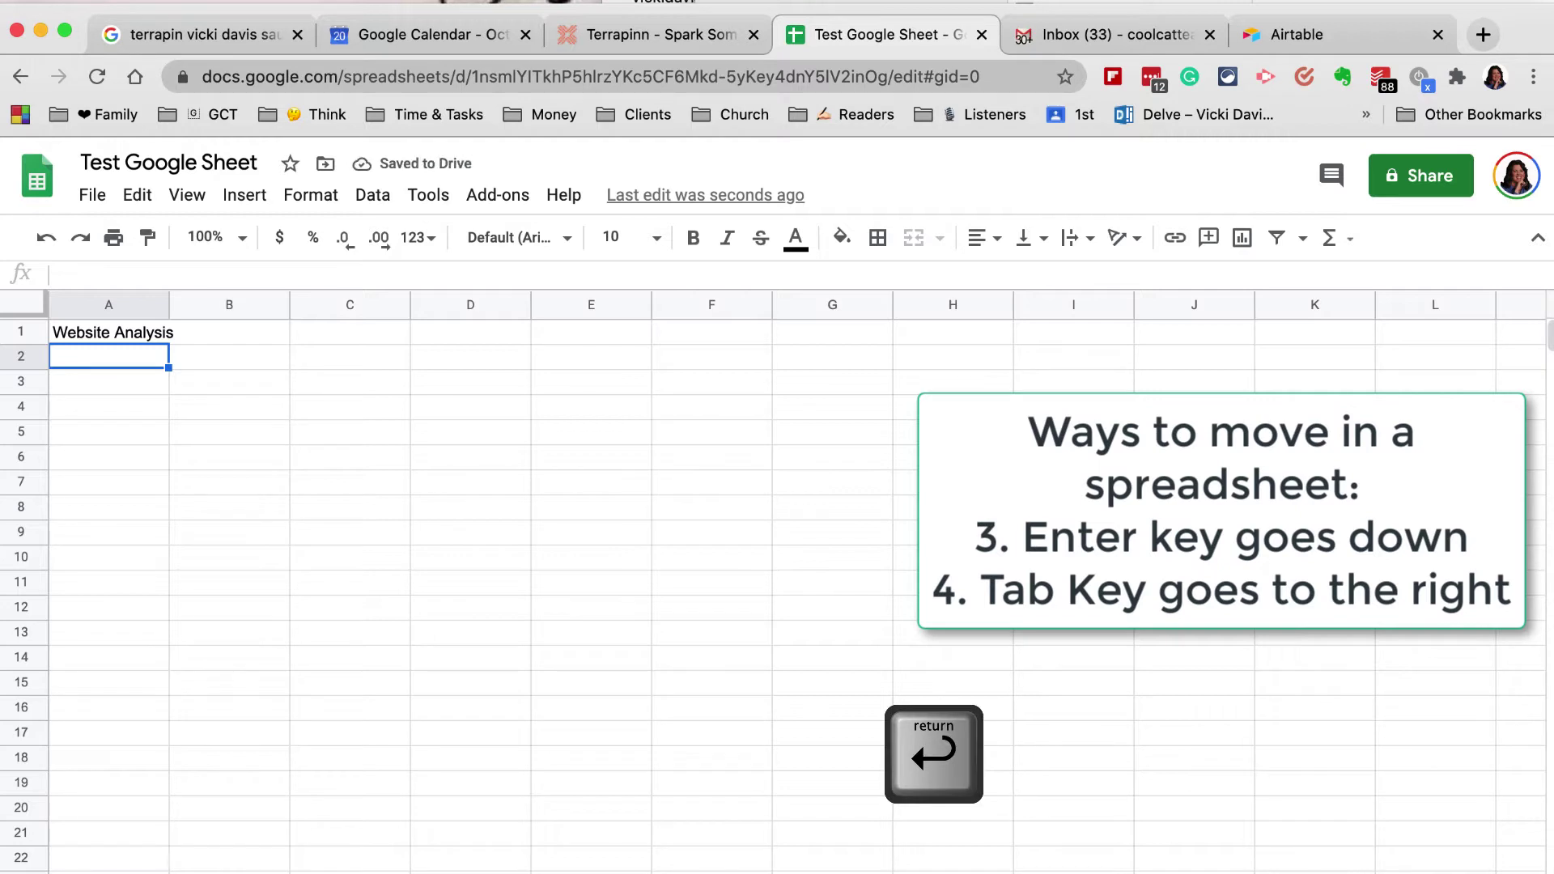
text(Homepage)
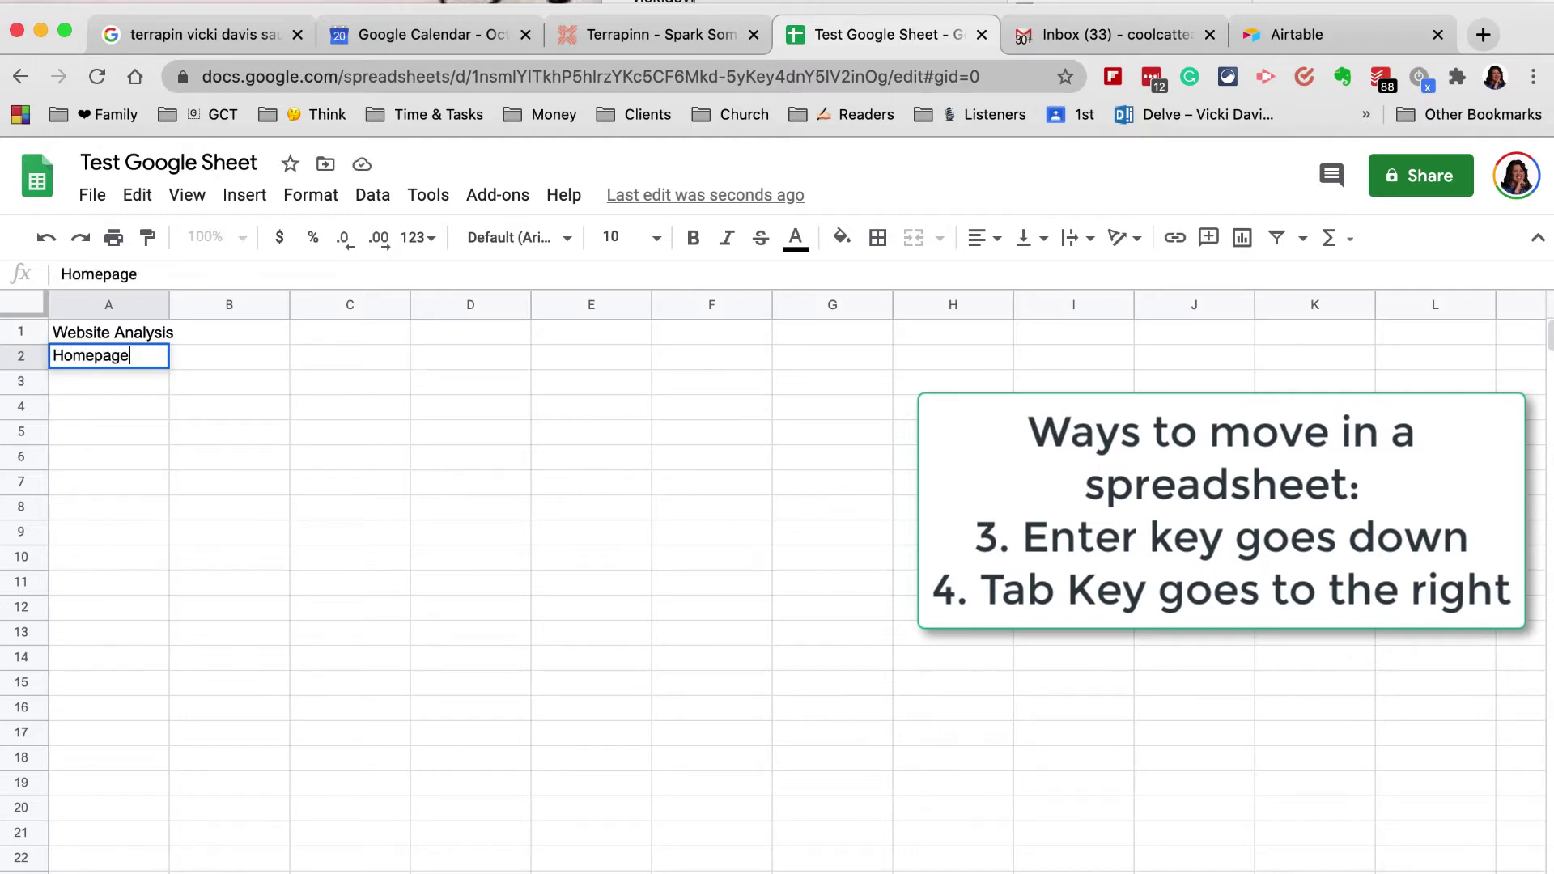
key(Tab)
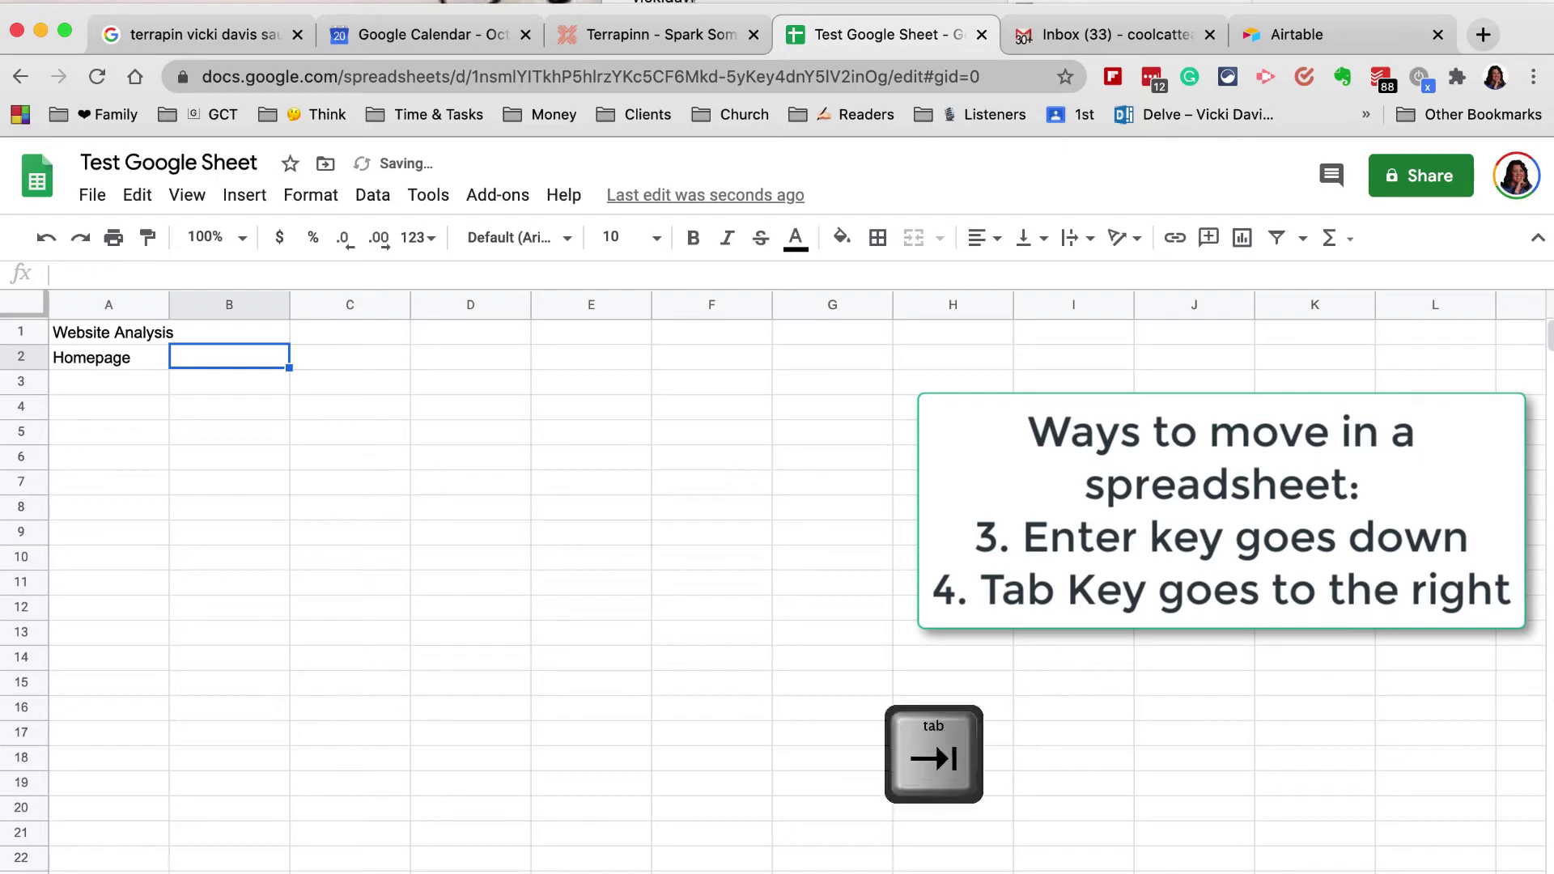
text(1)
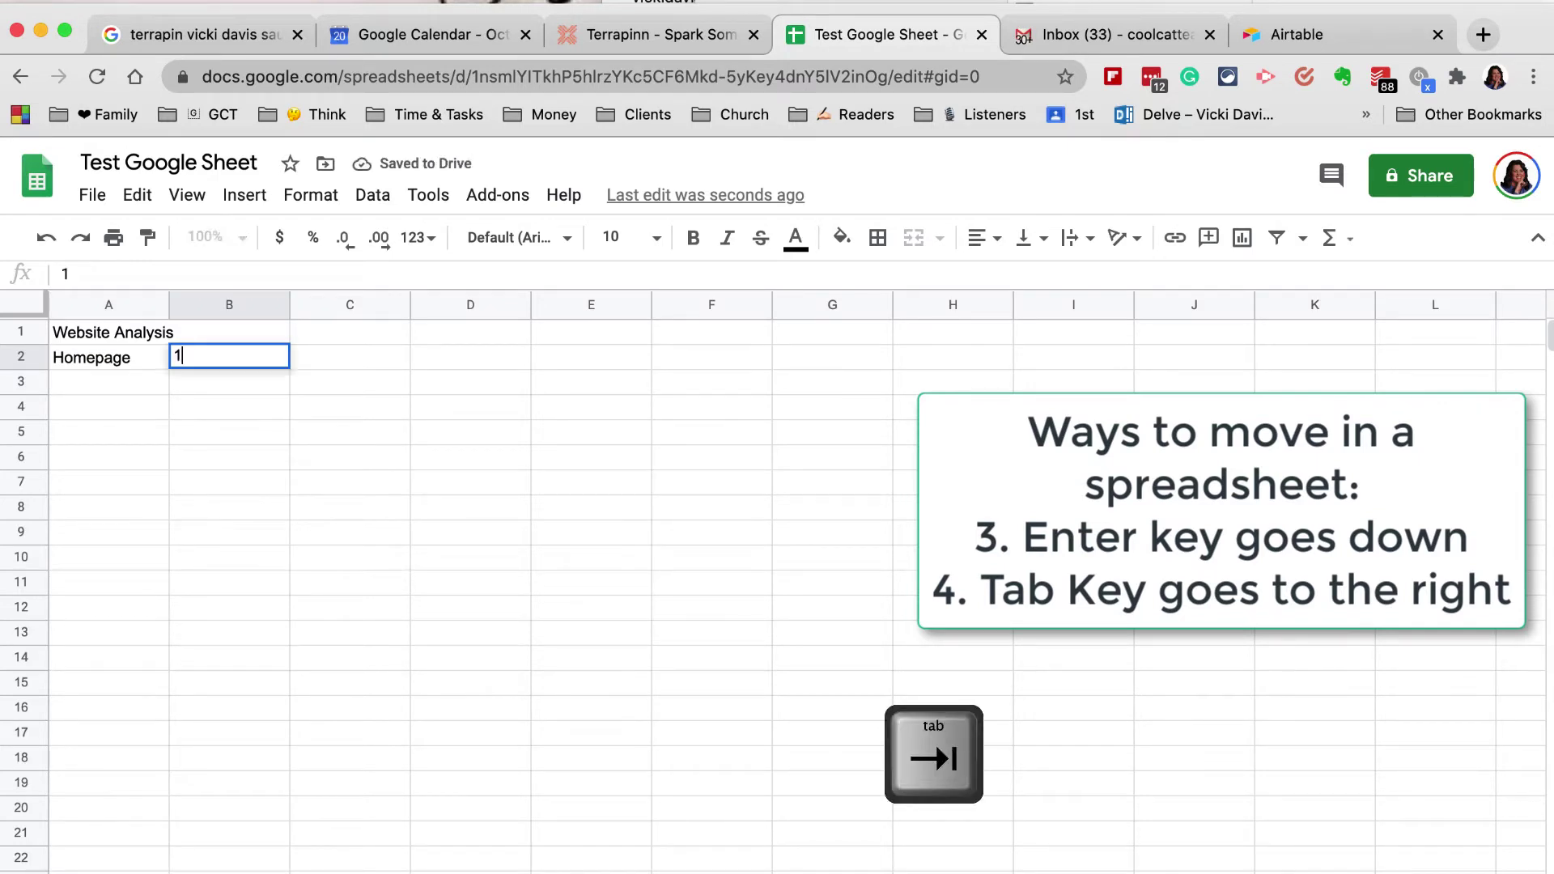
text(23808)
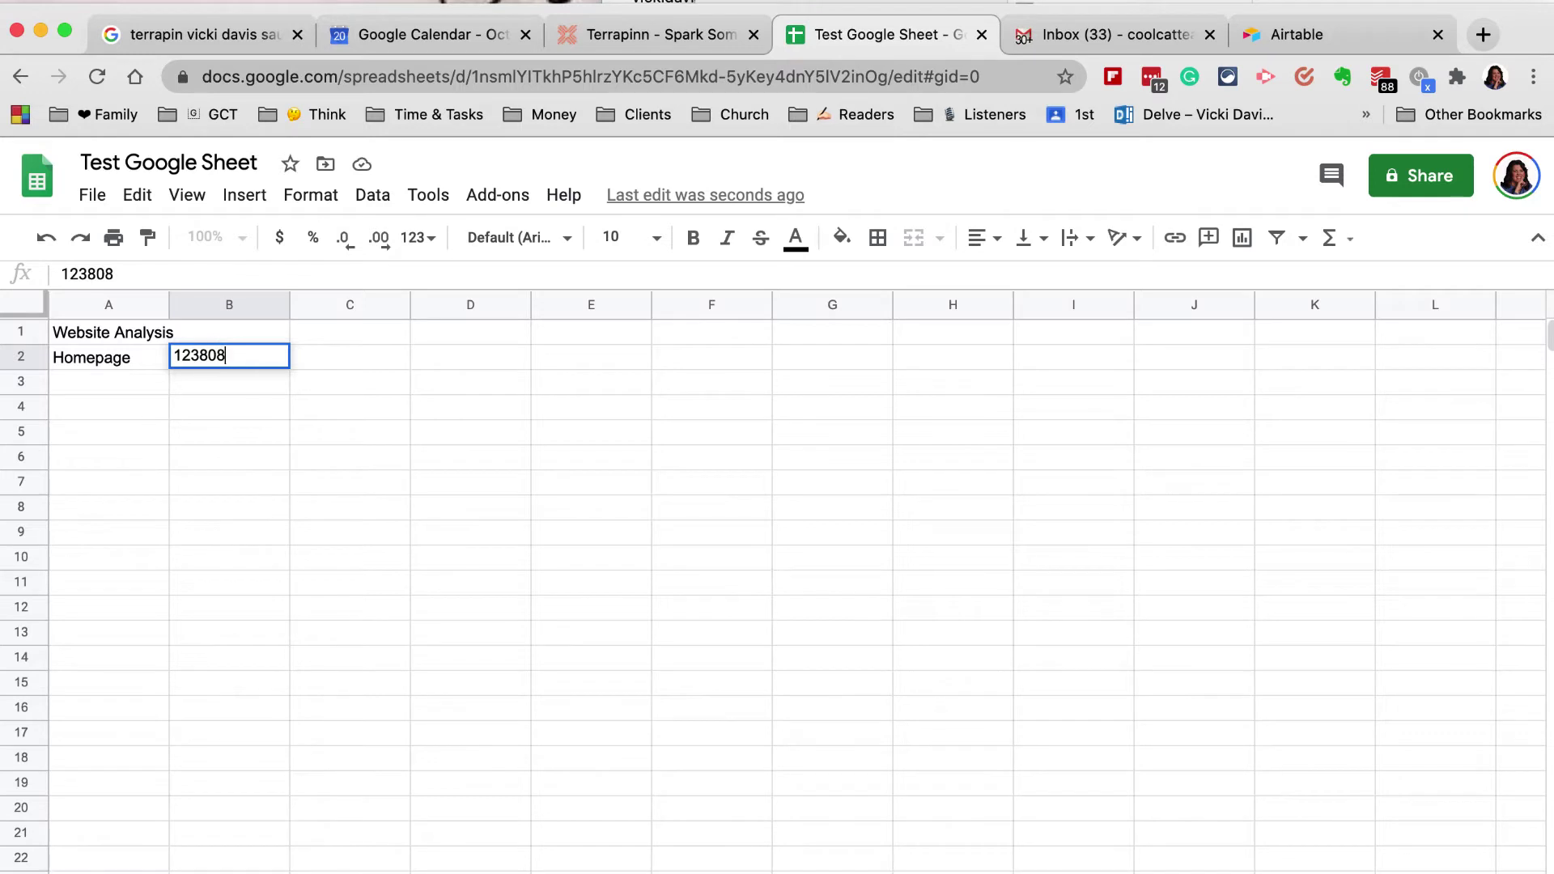
key(Return)
Add the column headers 'Unique Users' in B1 and 'Pageviews' in C1.
key(Up)
key(Up)
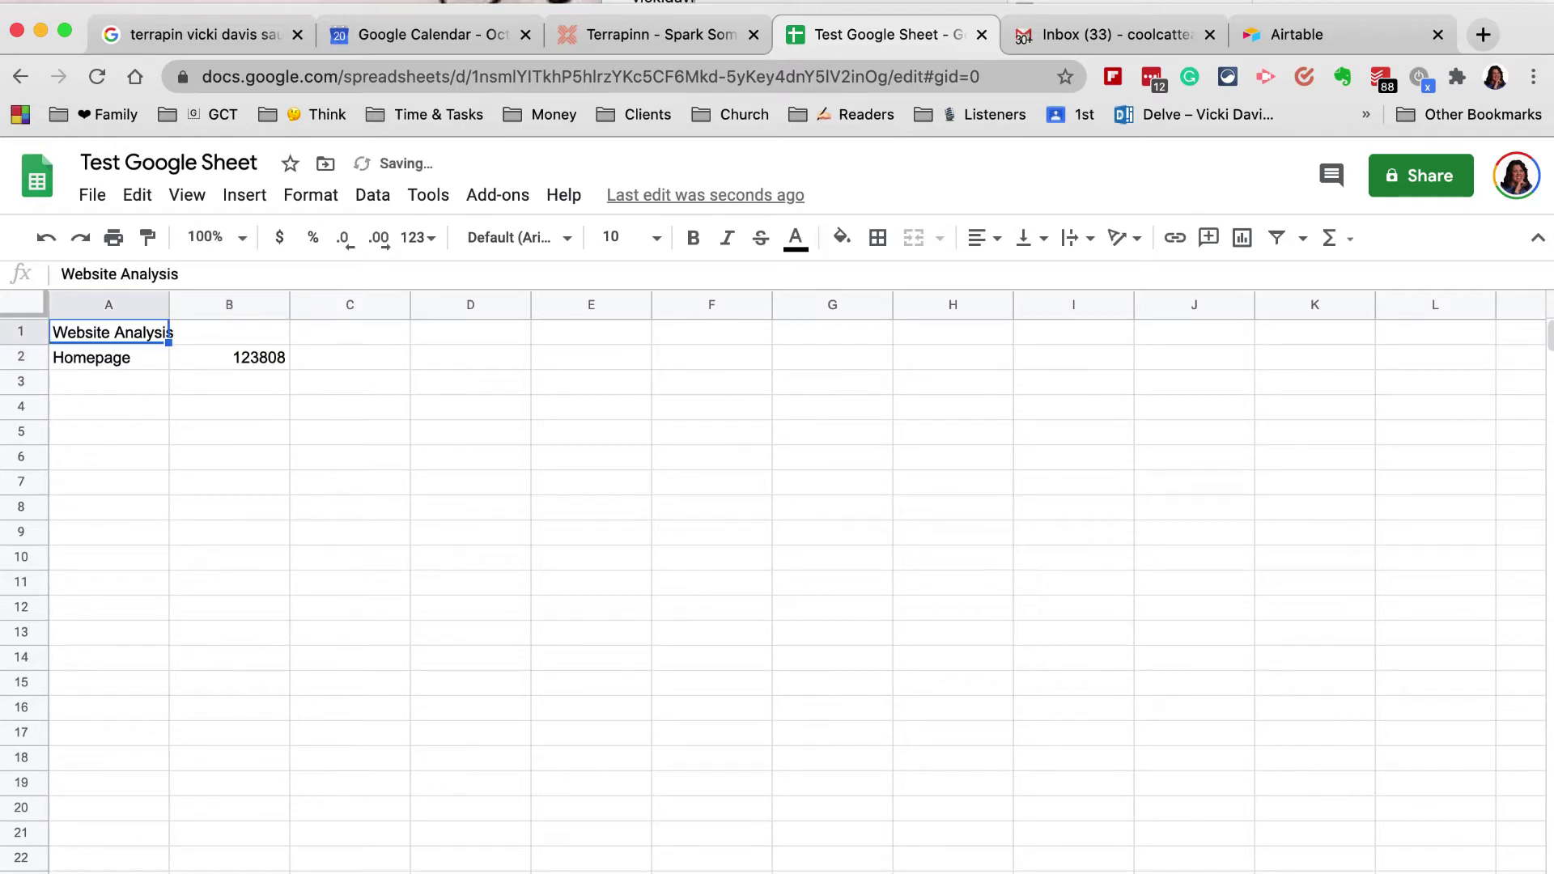
key(Right)
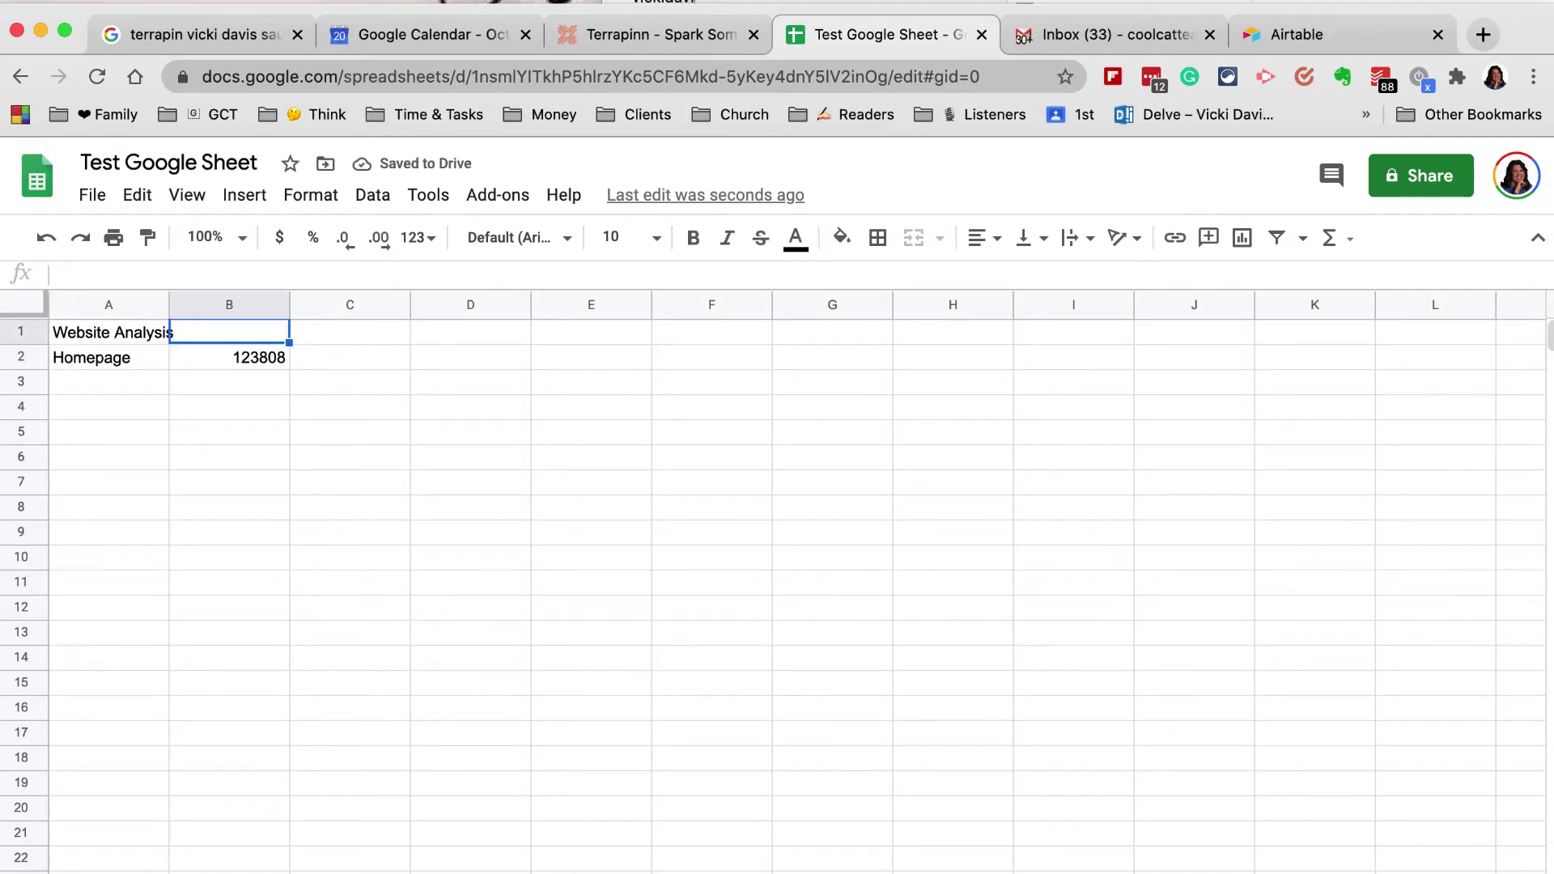
text(Unique Us)
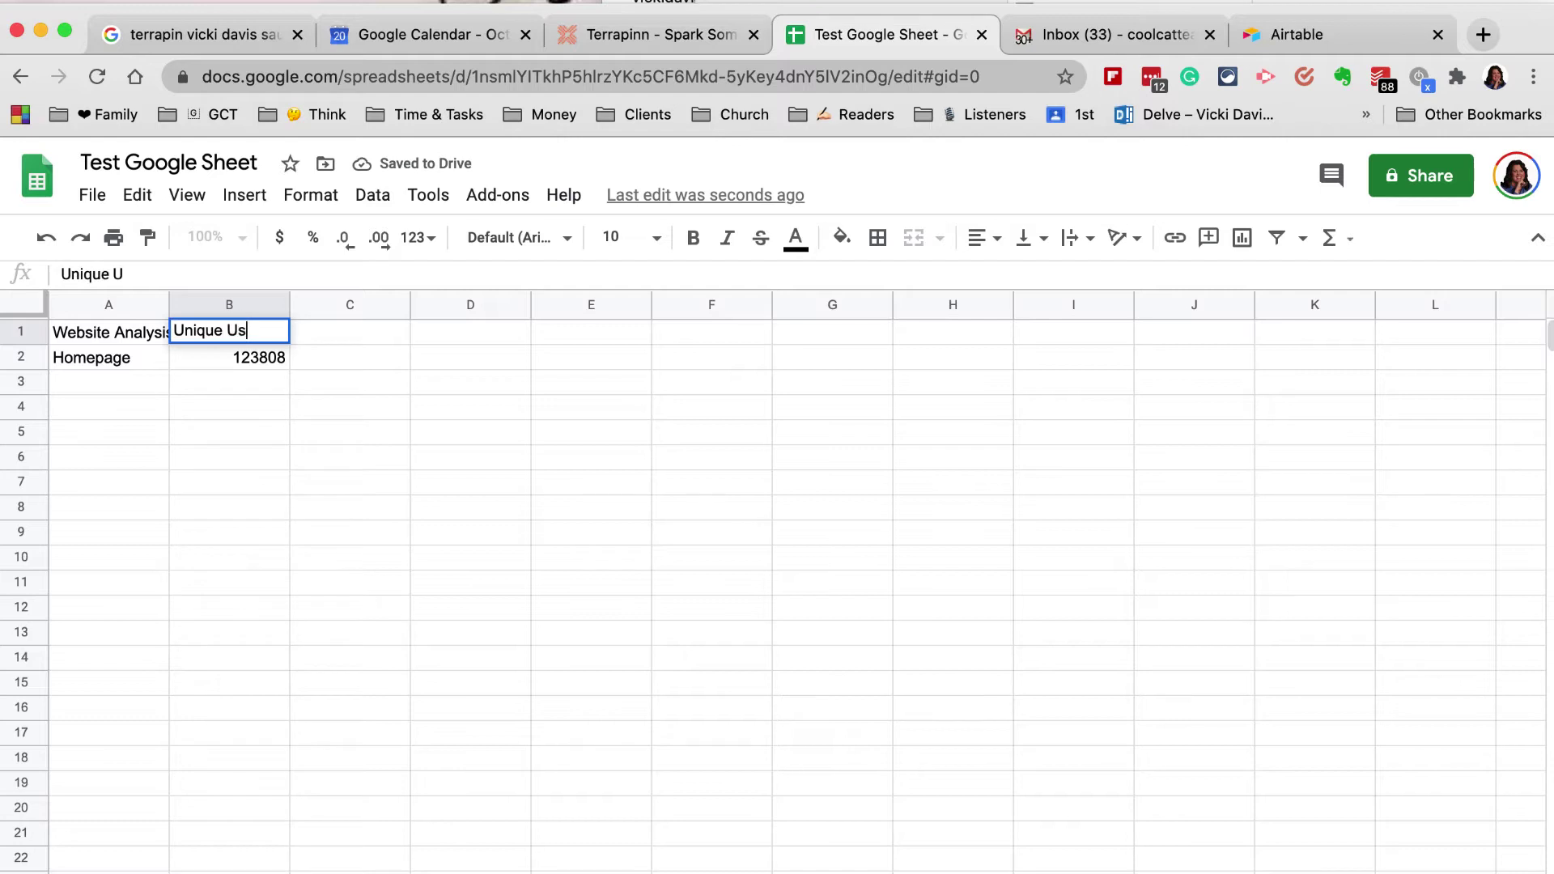
text(ers)
key(Tab)
text(Pageviews)
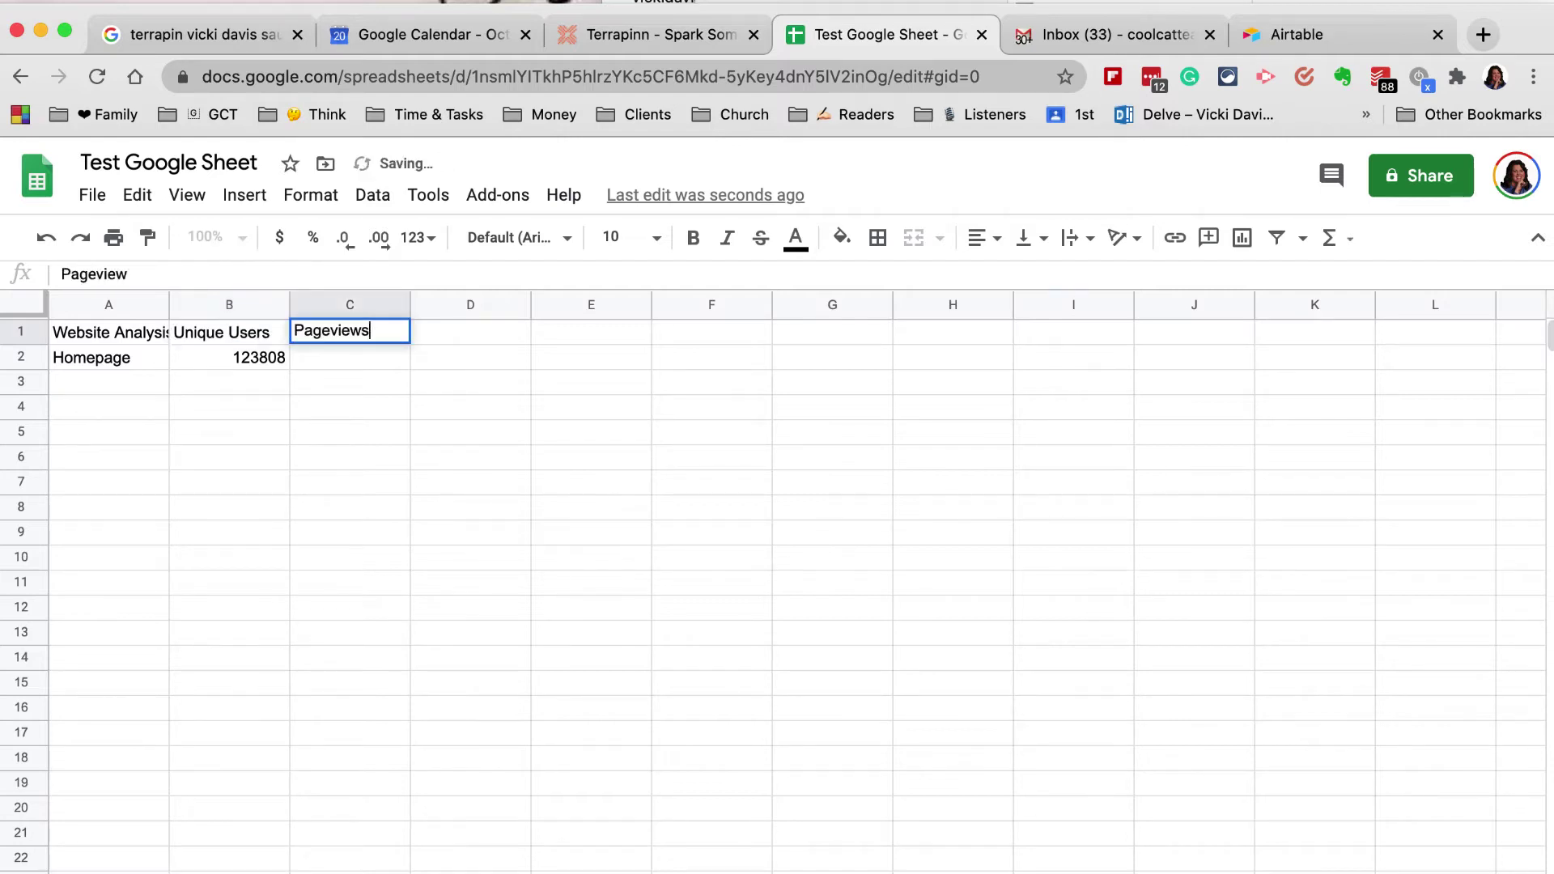
key(Return)
Enter 500,018 as the Homepage pageviews in C2.
key(Right)
text(5)
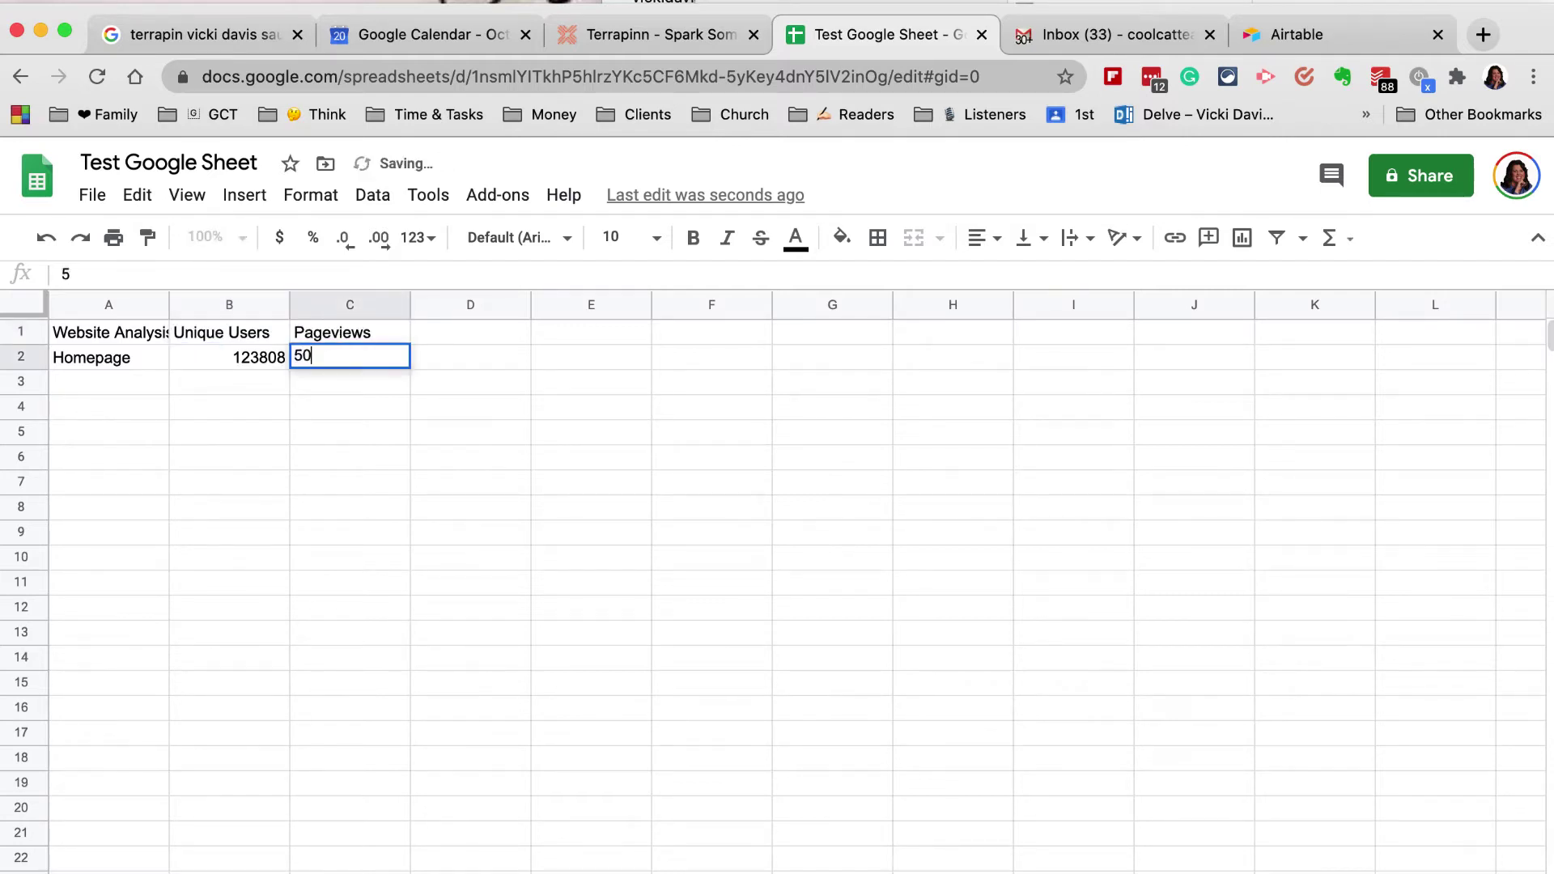
text(00,018)
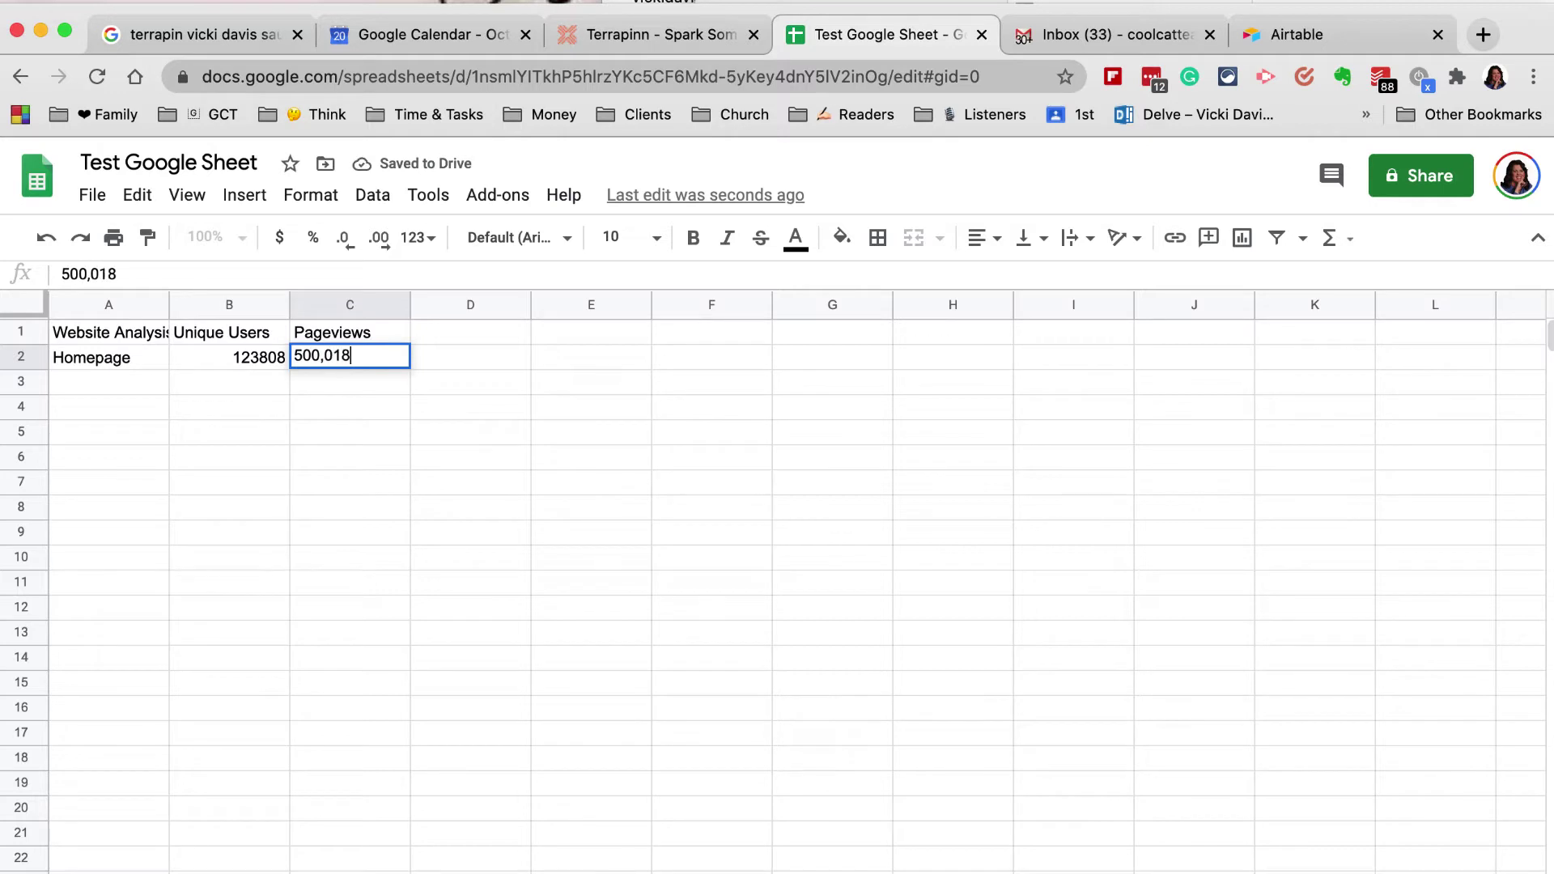
key(Return)
key(Left)
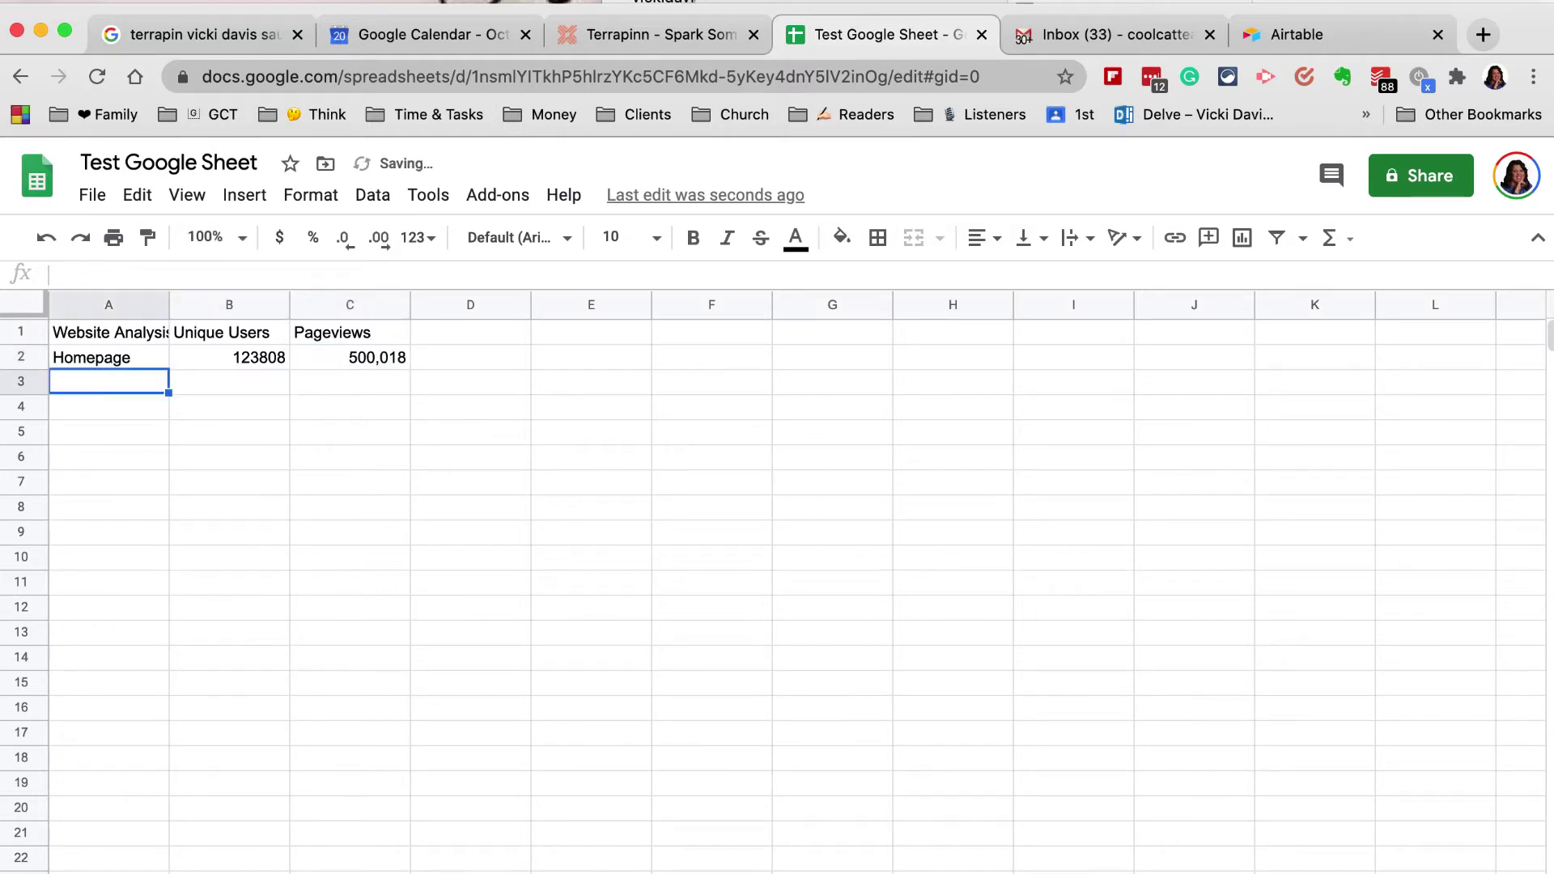
key(Right)
key(Right)
key(Up)
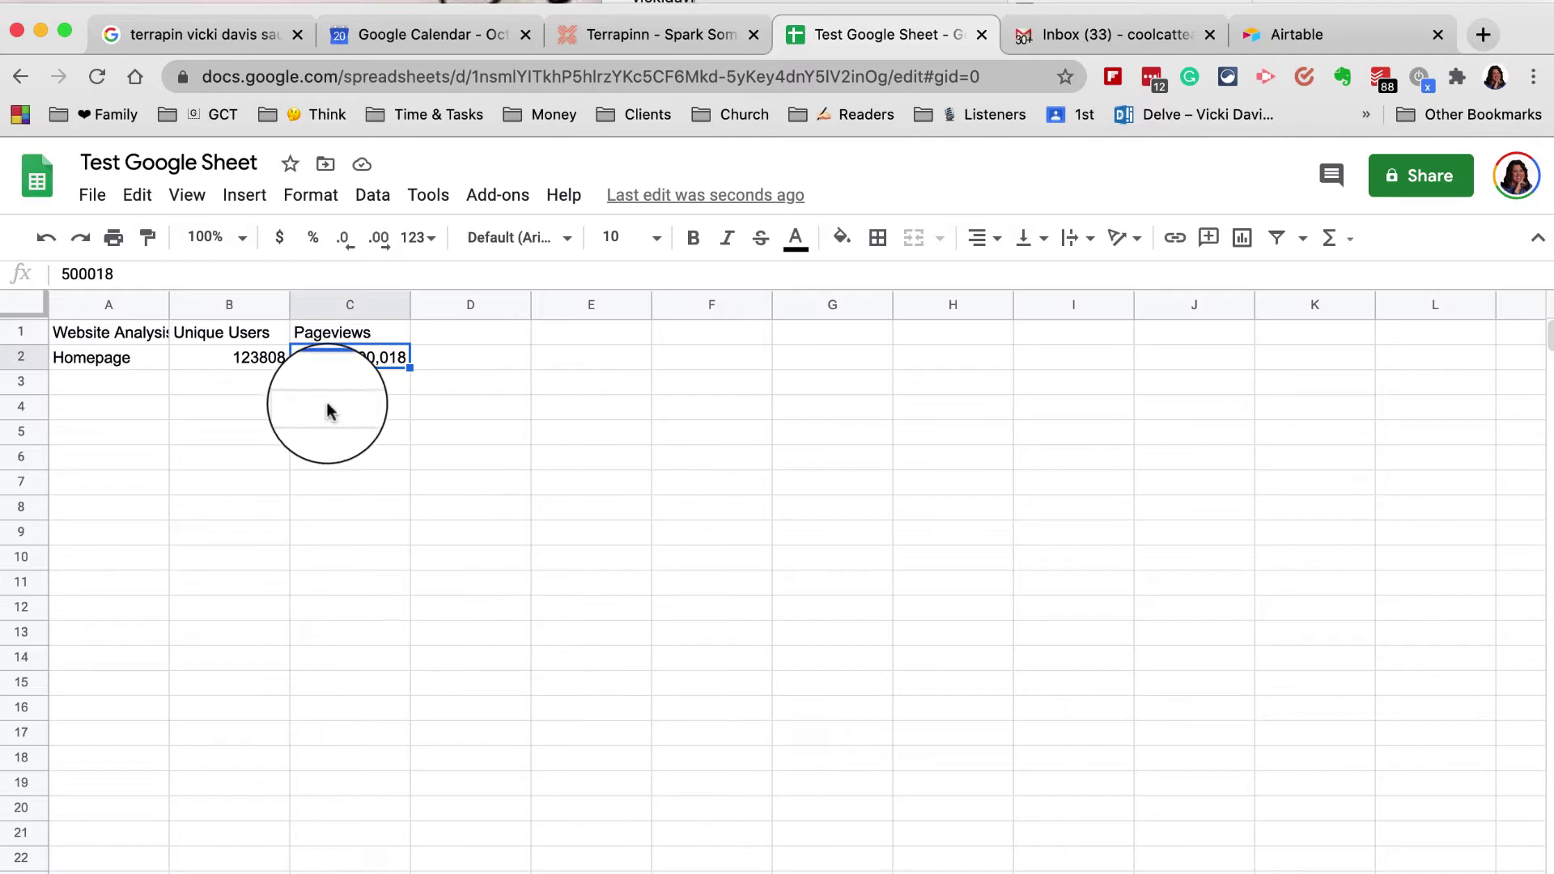
Try currency format and add or remove decimal places on the B2 value.
click(225, 364)
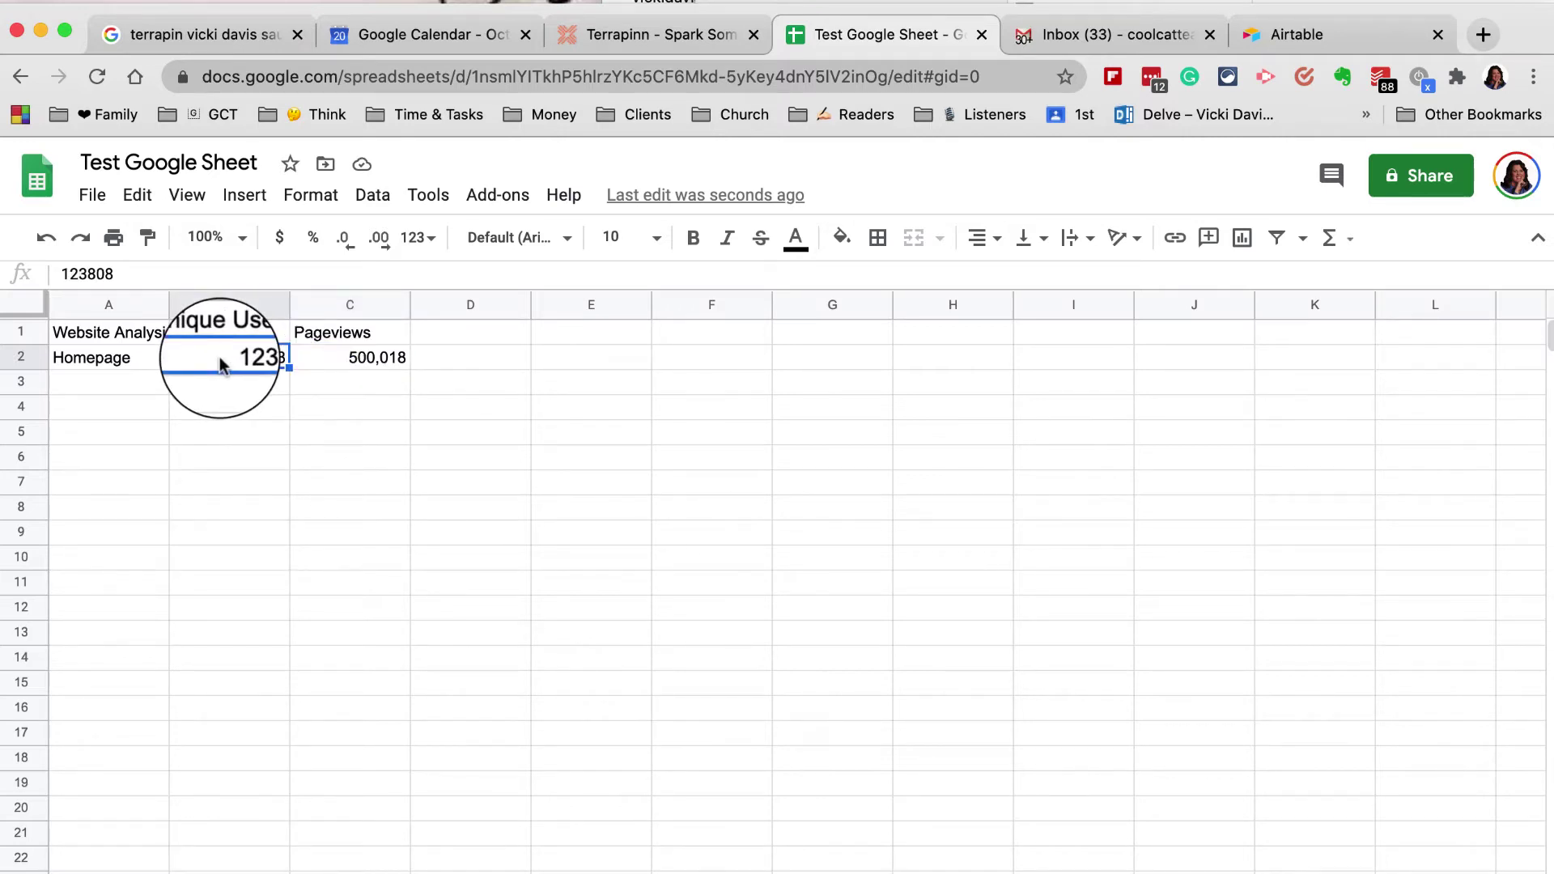
click(280, 240)
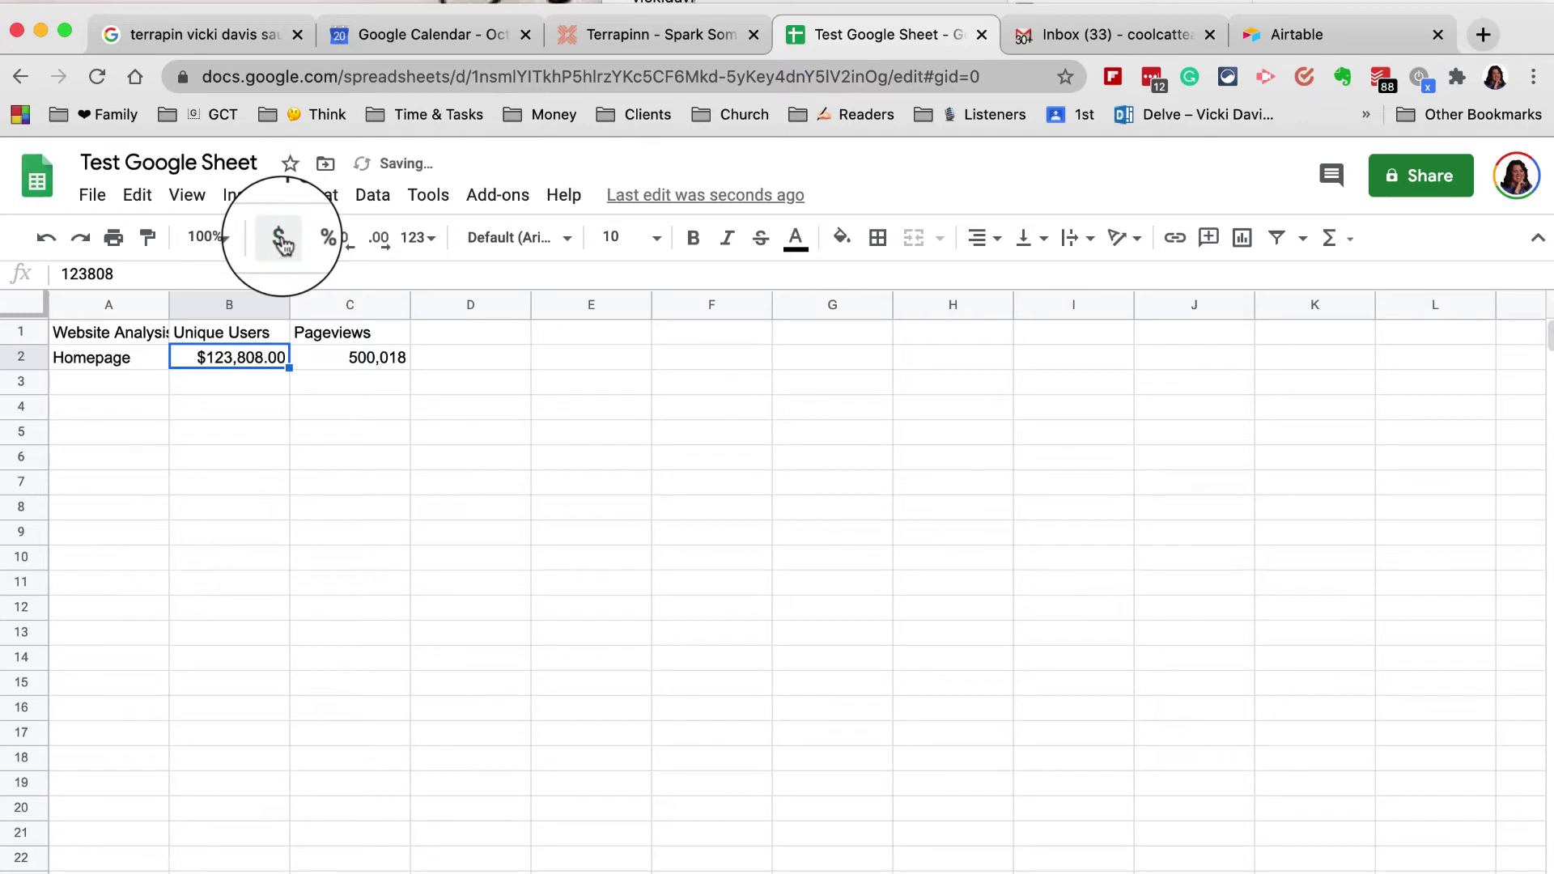
click(380, 240)
click(382, 243)
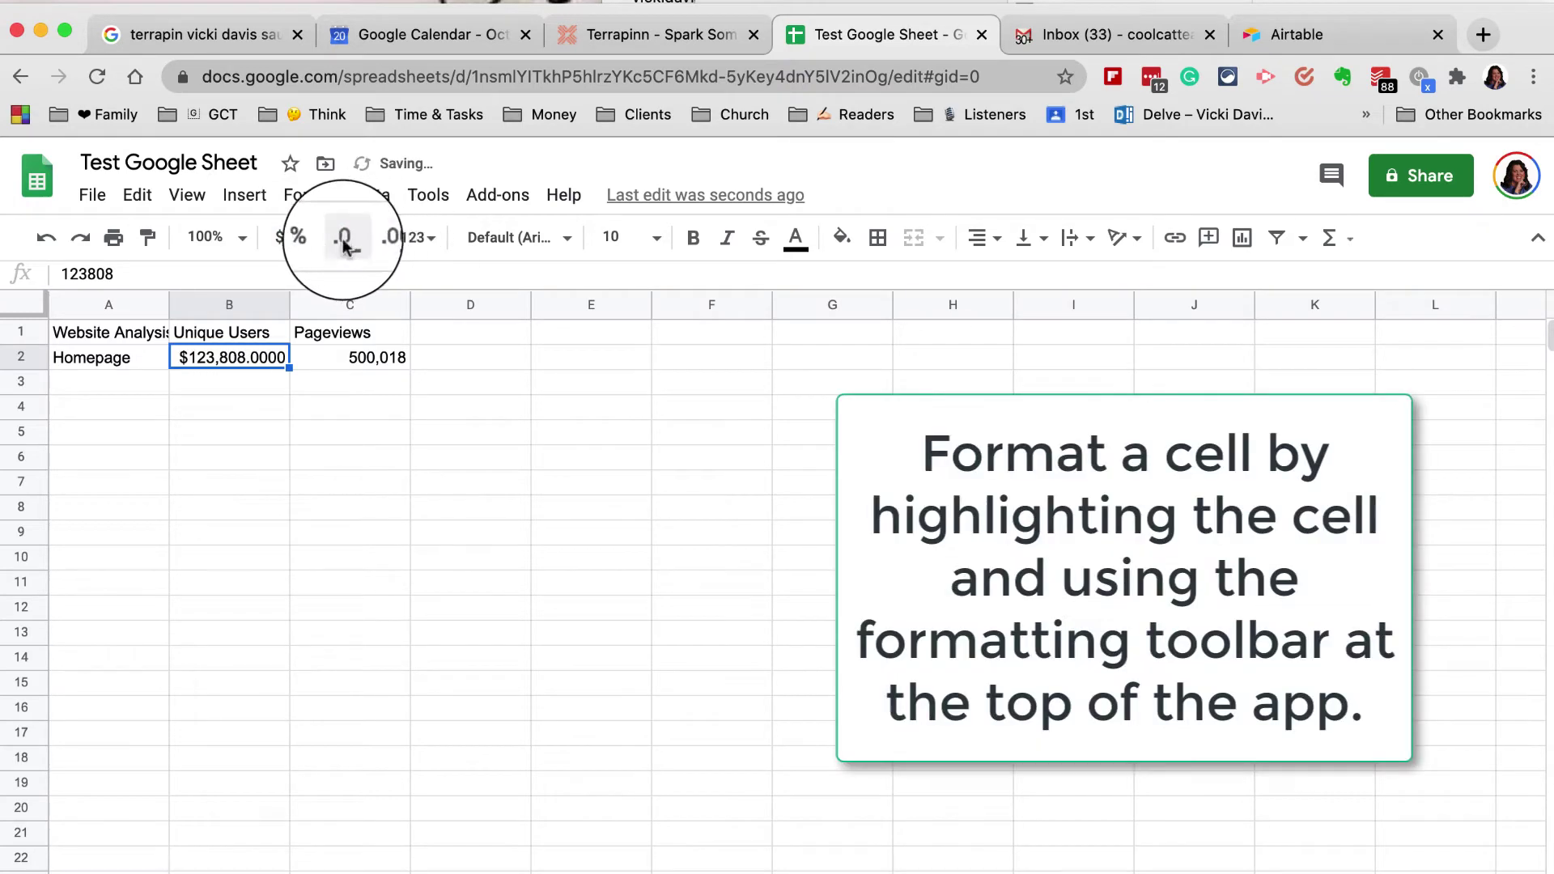
click(344, 242)
click(344, 243)
click(344, 243)
click(344, 242)
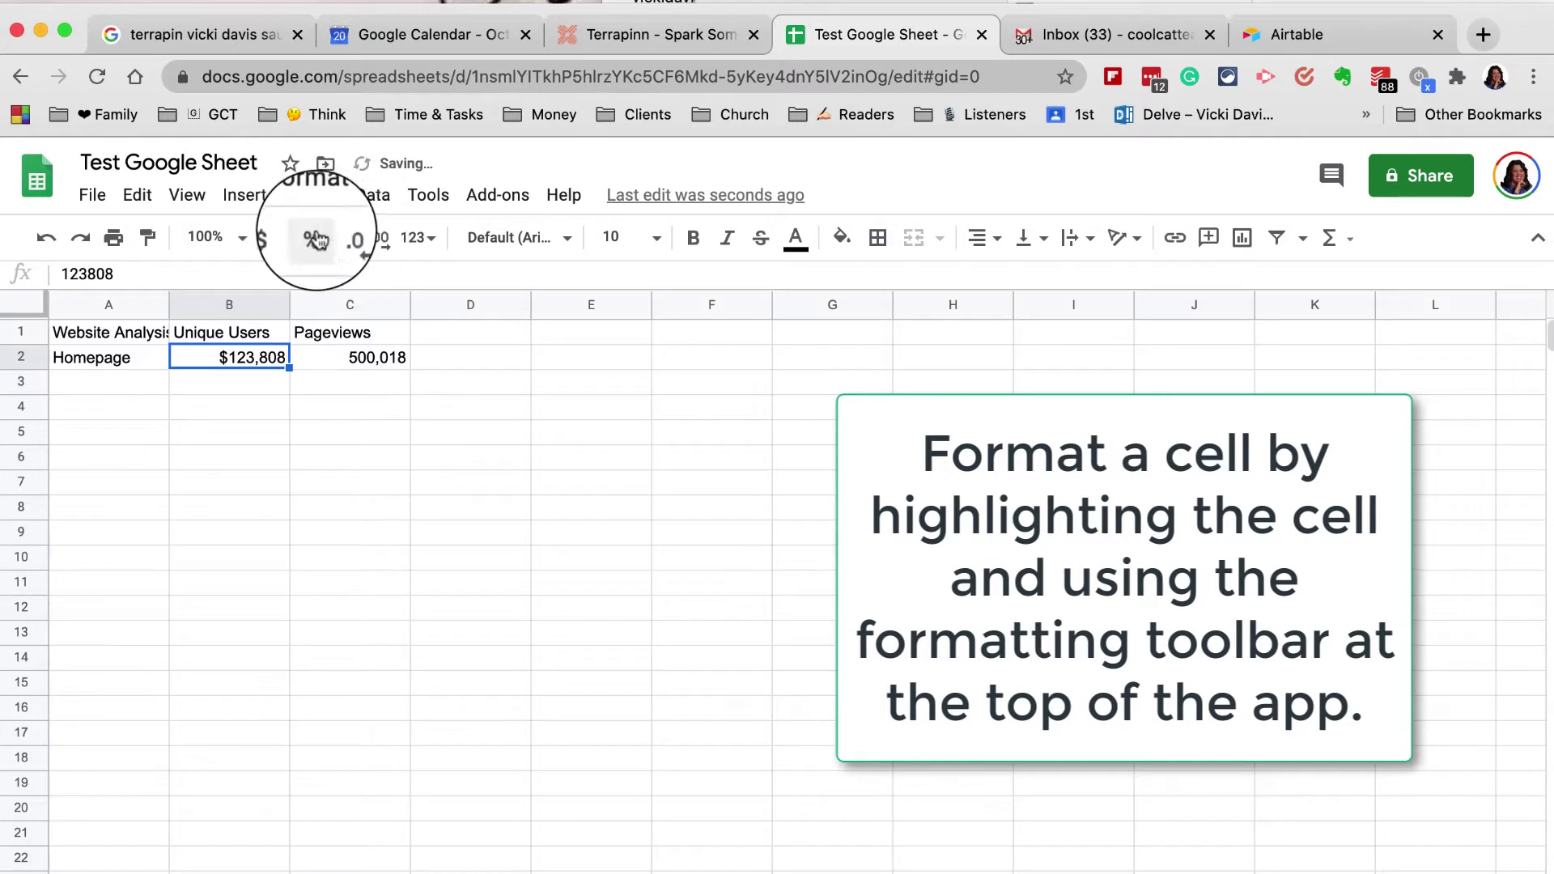
Apply Number format to B2 and trim decimals so it reads 123,808.
click(430, 243)
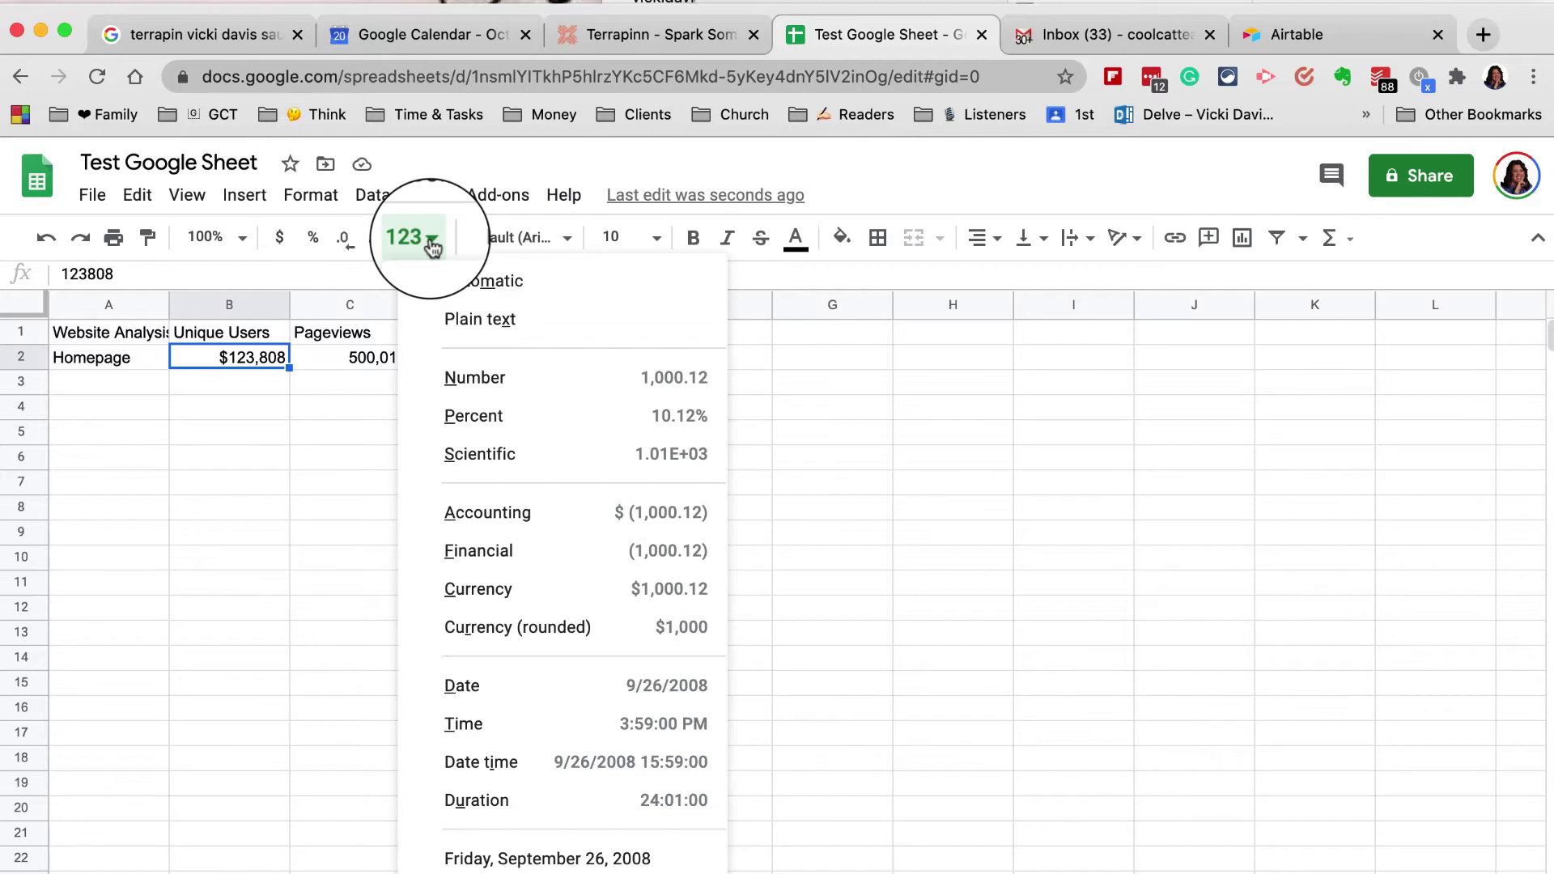
click(513, 382)
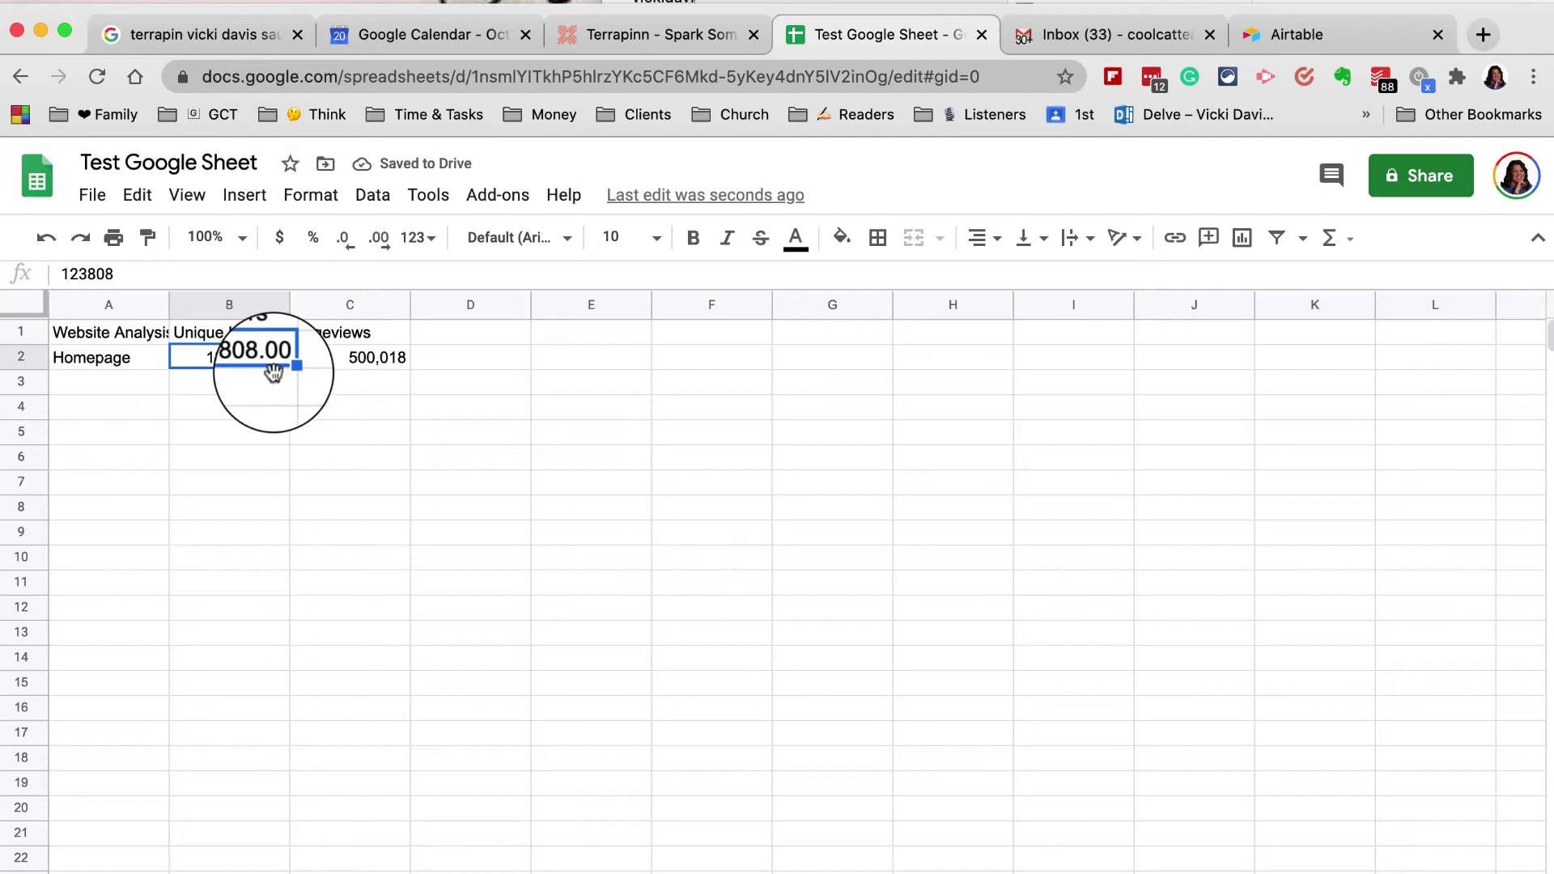
click(378, 240)
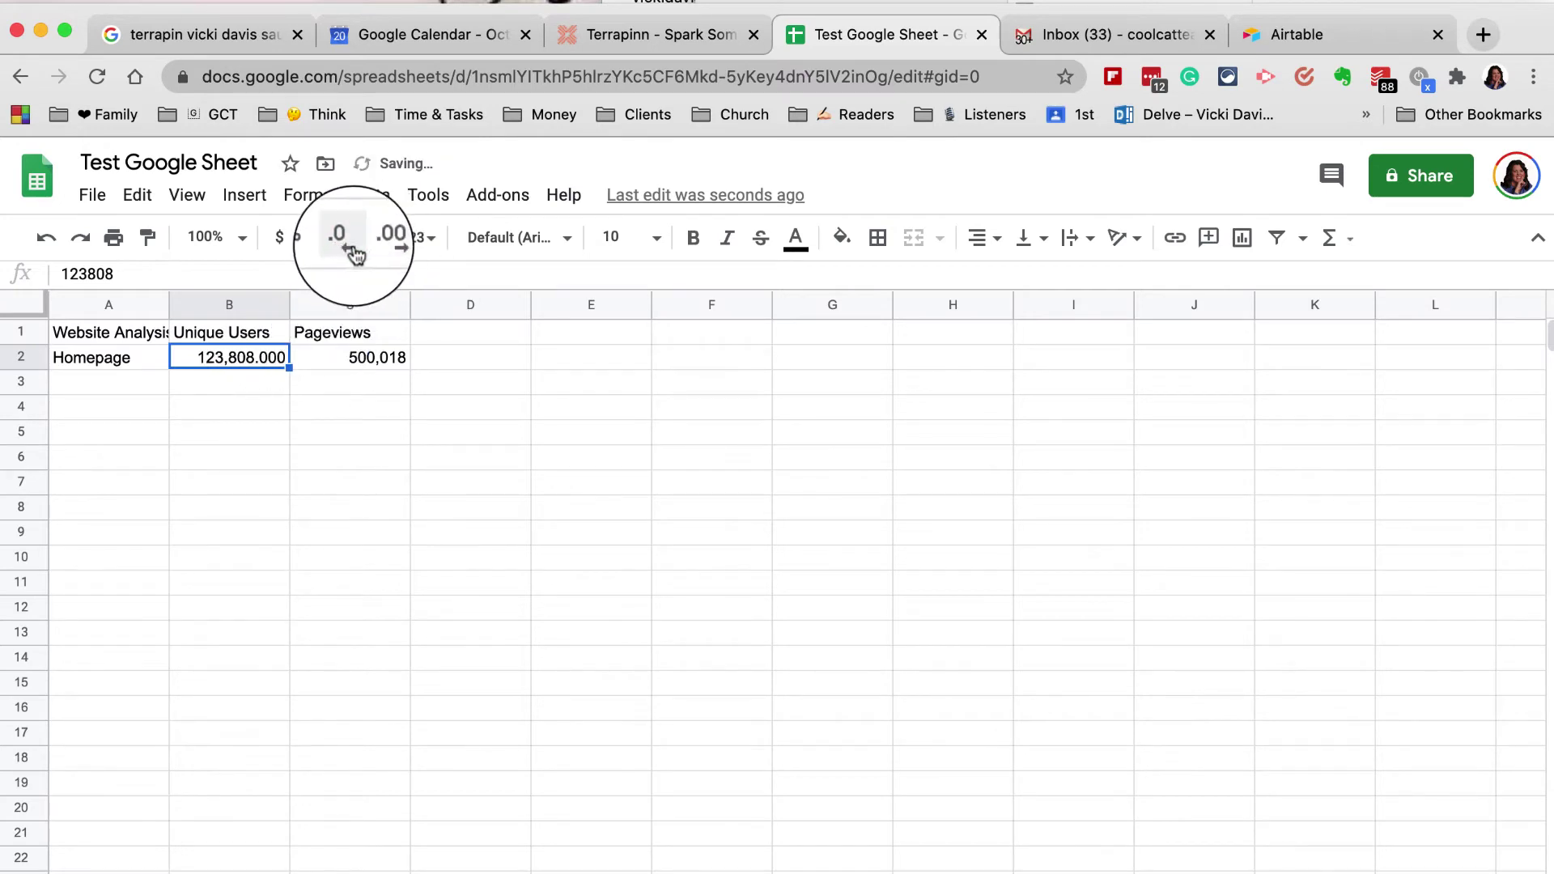
click(346, 243)
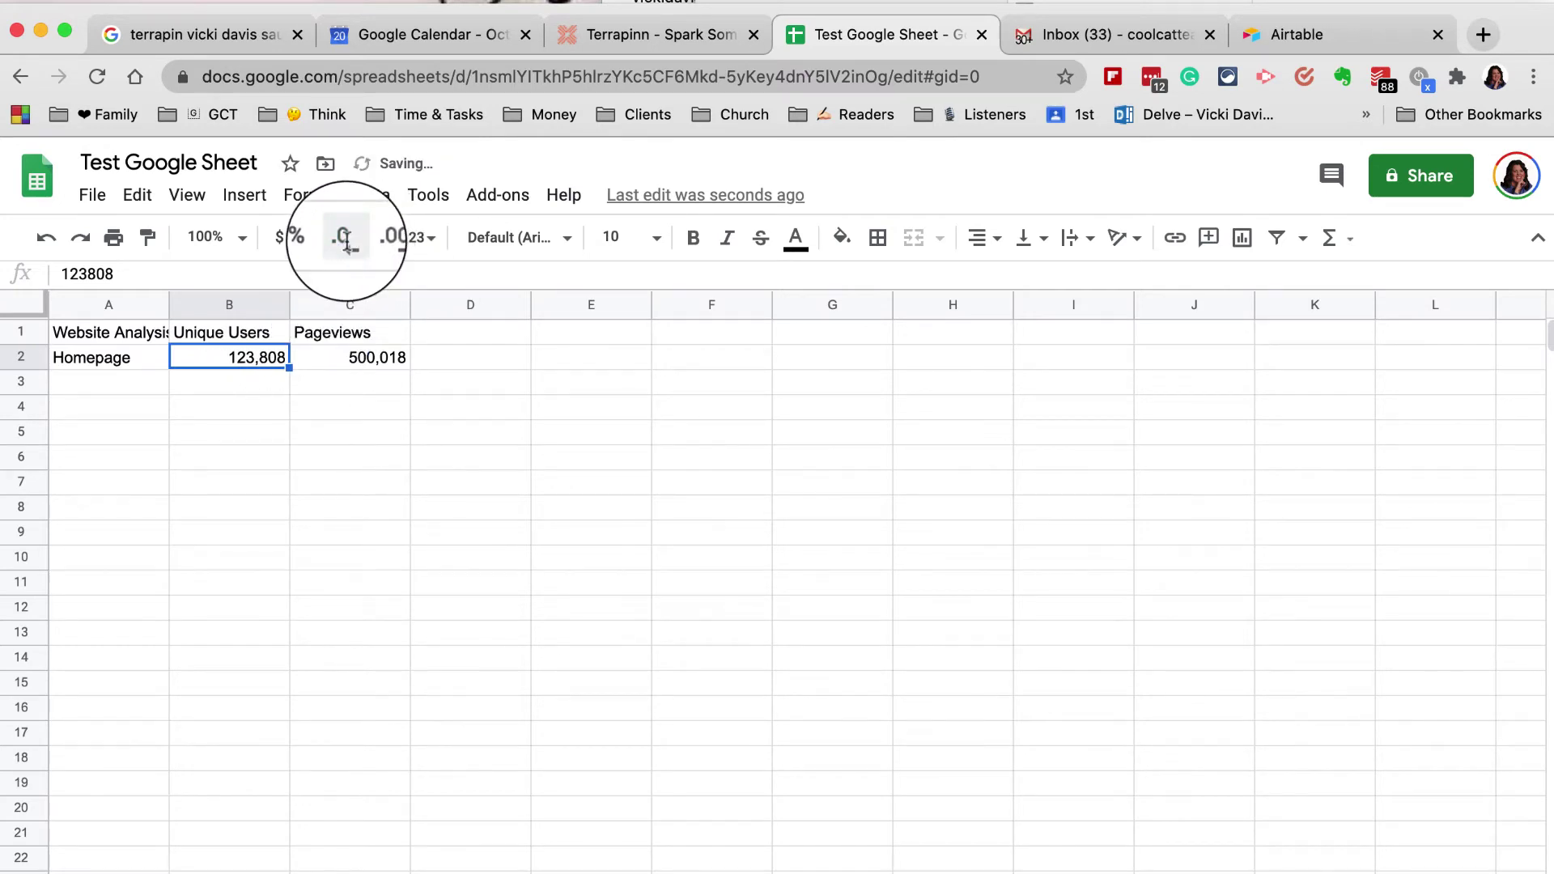
click(377, 357)
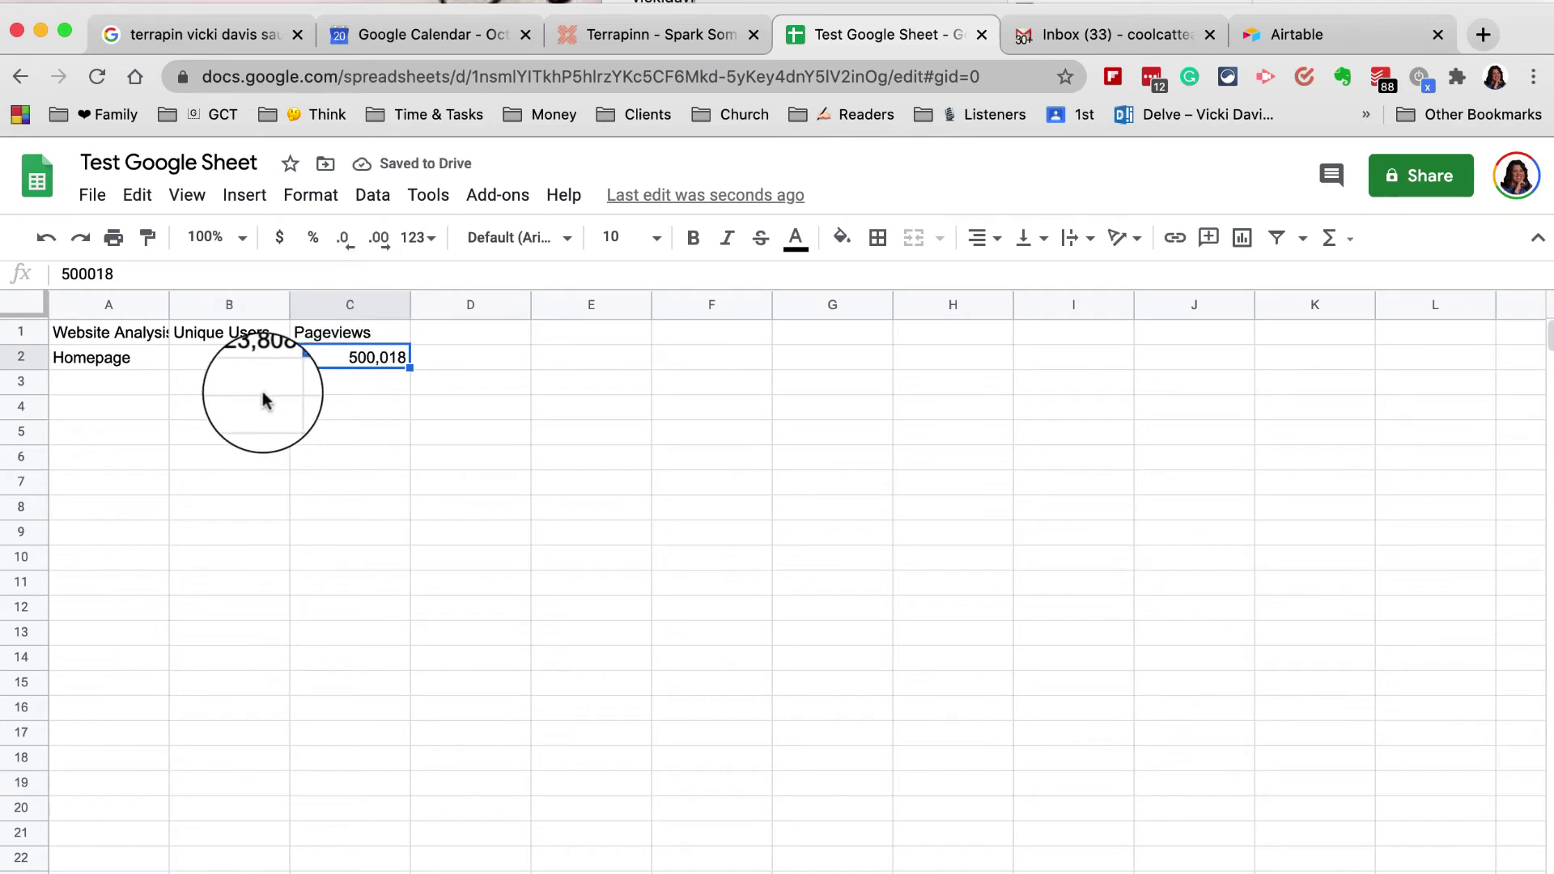
Enter 'About Us' in A3 with 28508 unique users in B3.
click(123, 388)
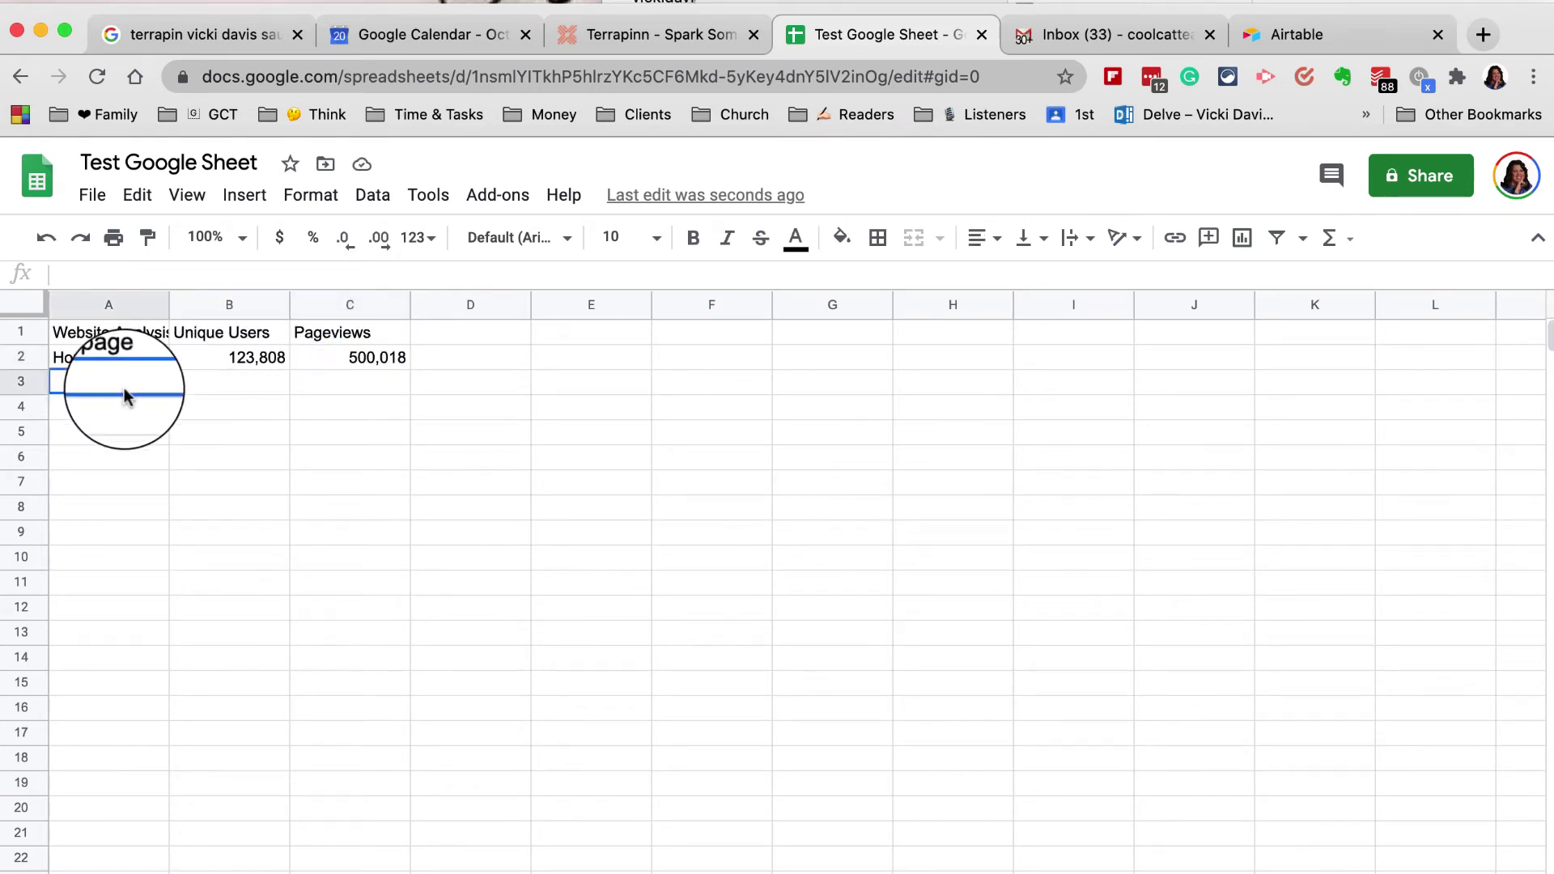
text(Aabout Us)
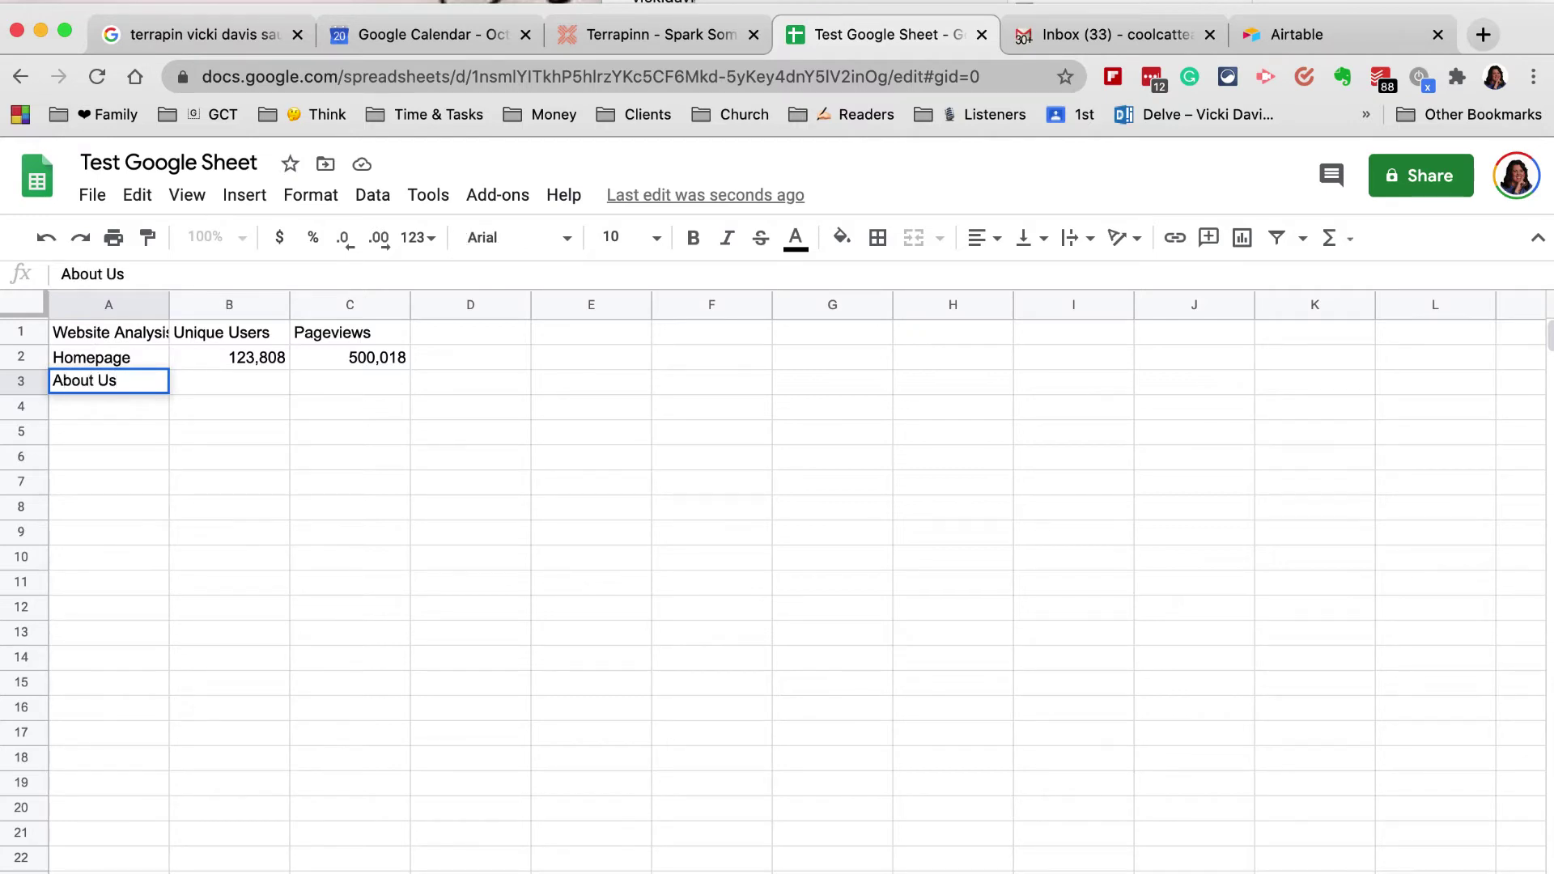
key(Tab)
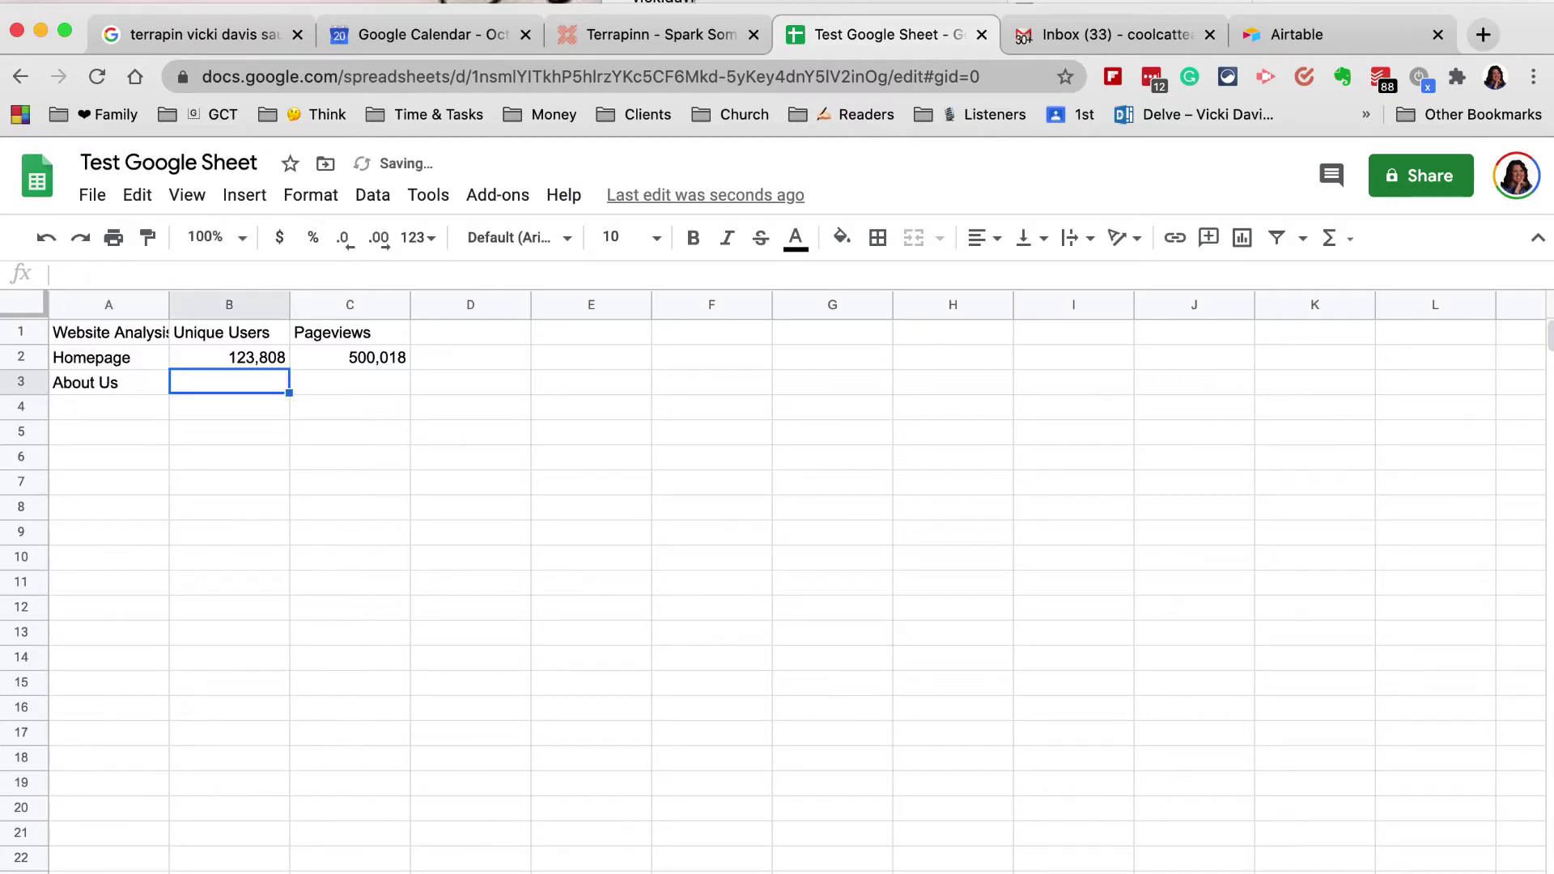
text(28508)
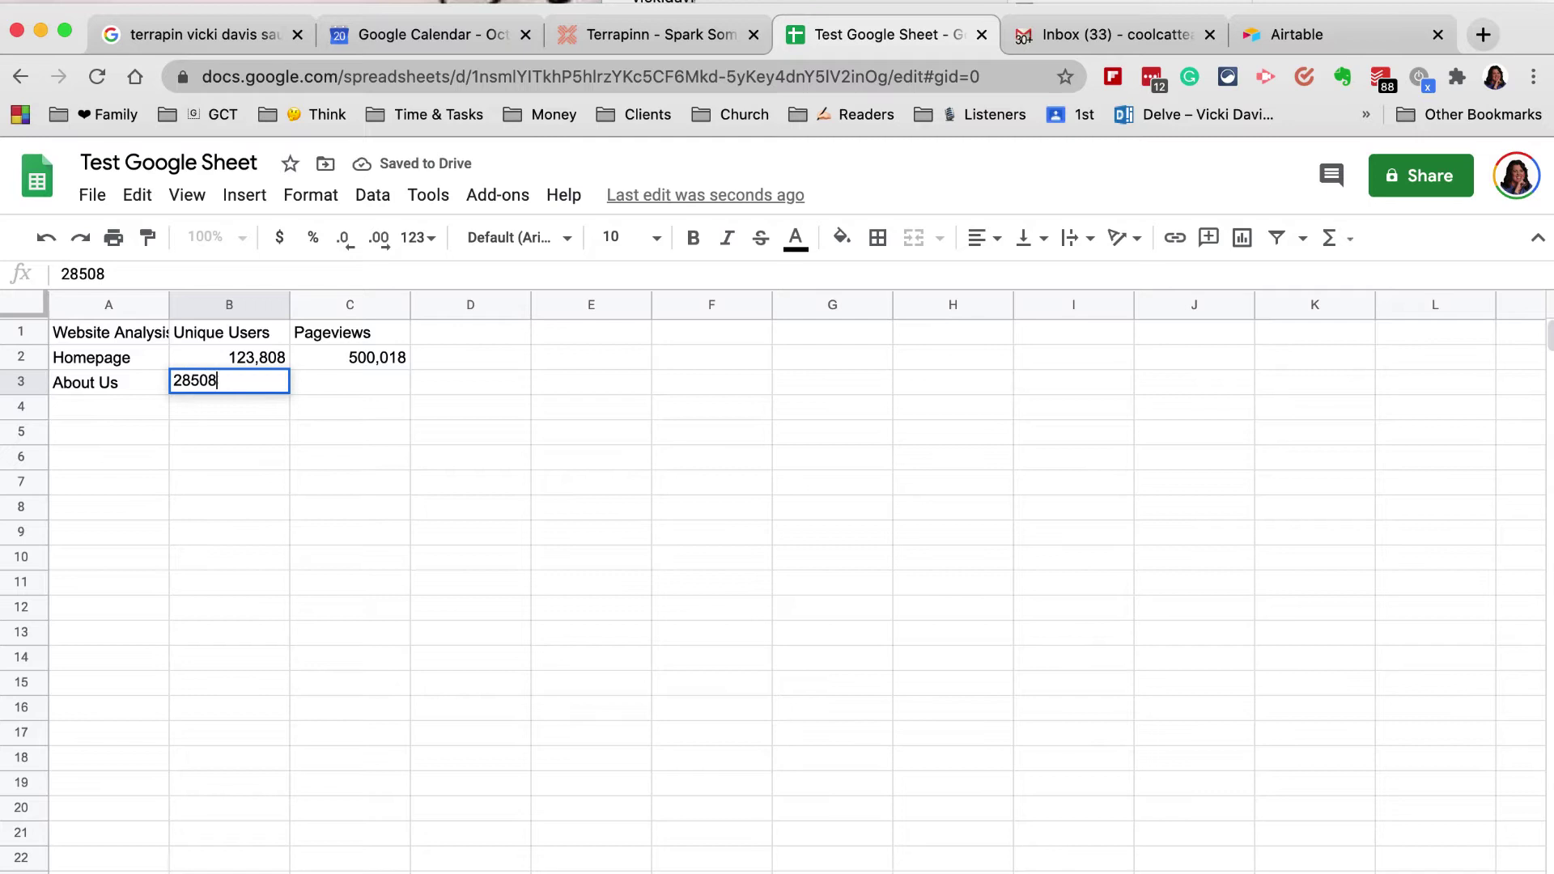
key(Return)
click(230, 382)
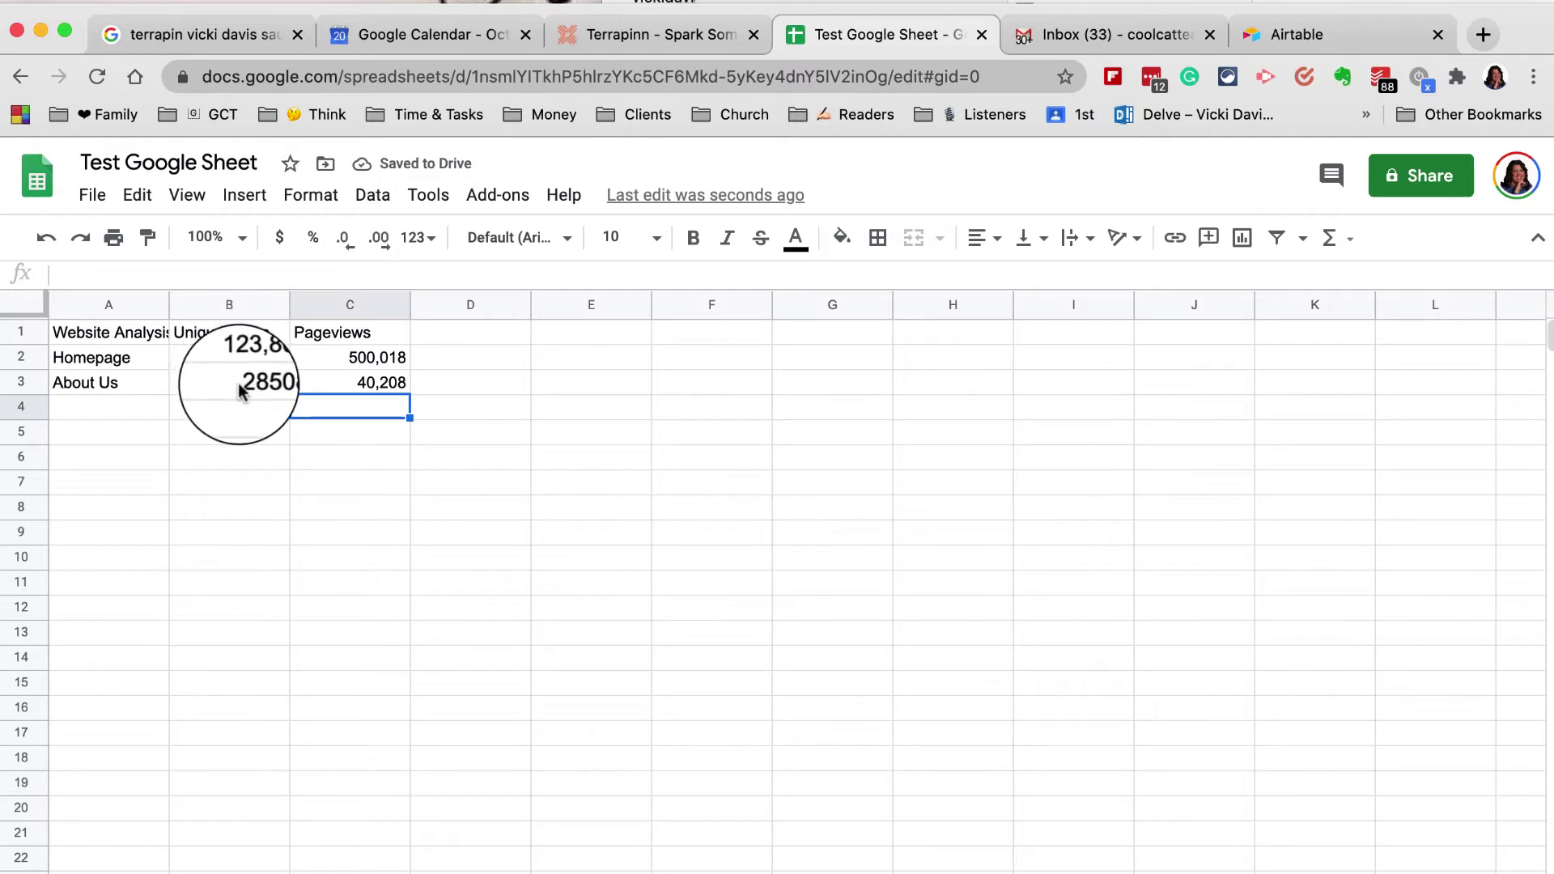
Apply Number format to B2:C18 and remove both decimal places.
click(245, 360)
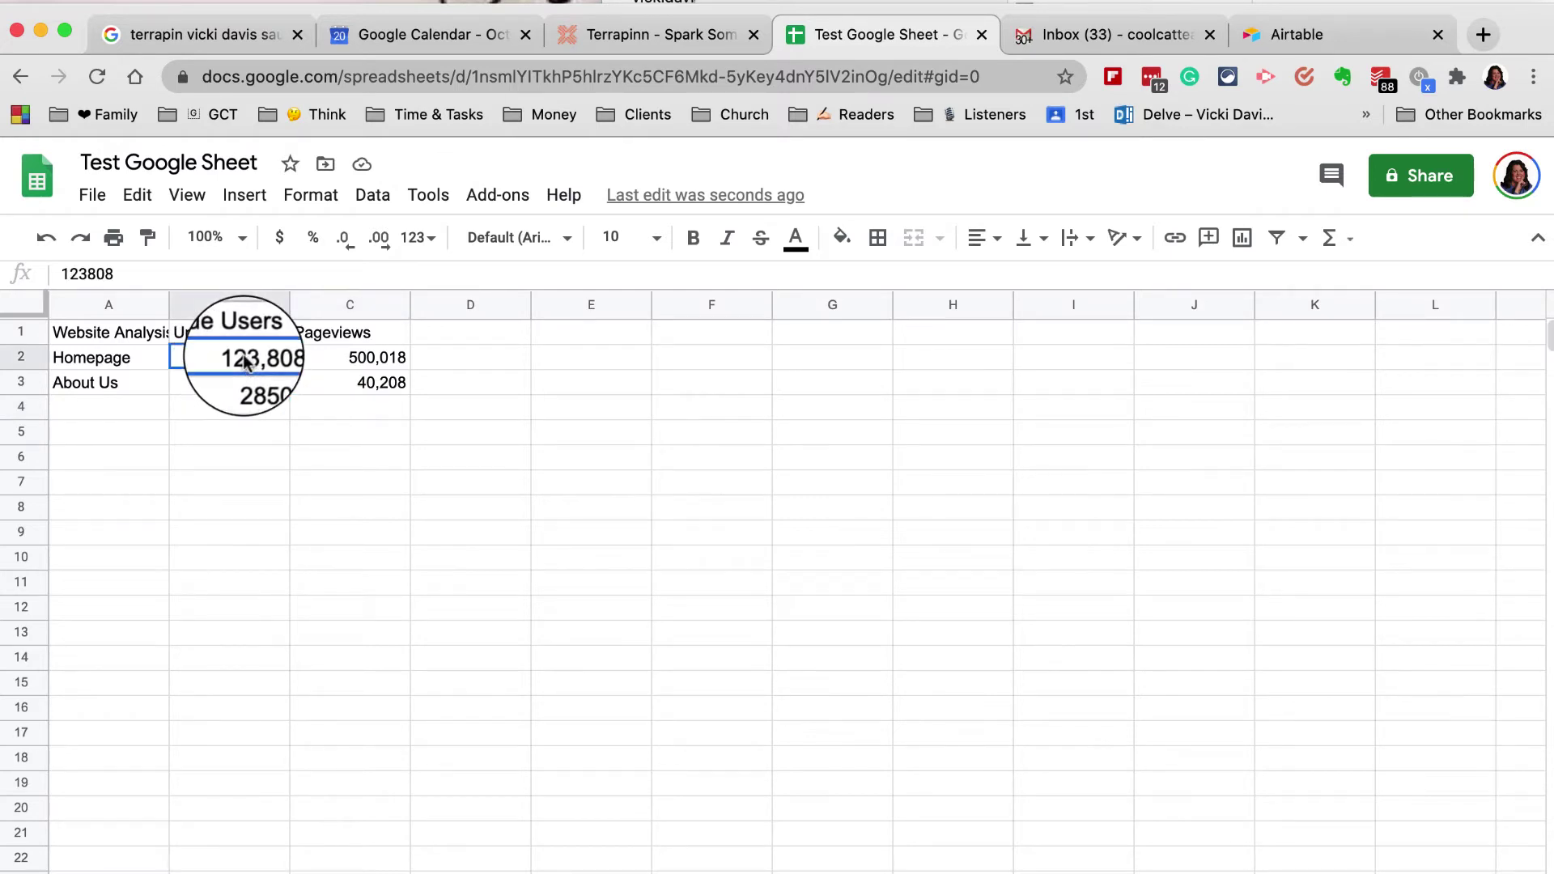
drag(245, 366, 368, 756)
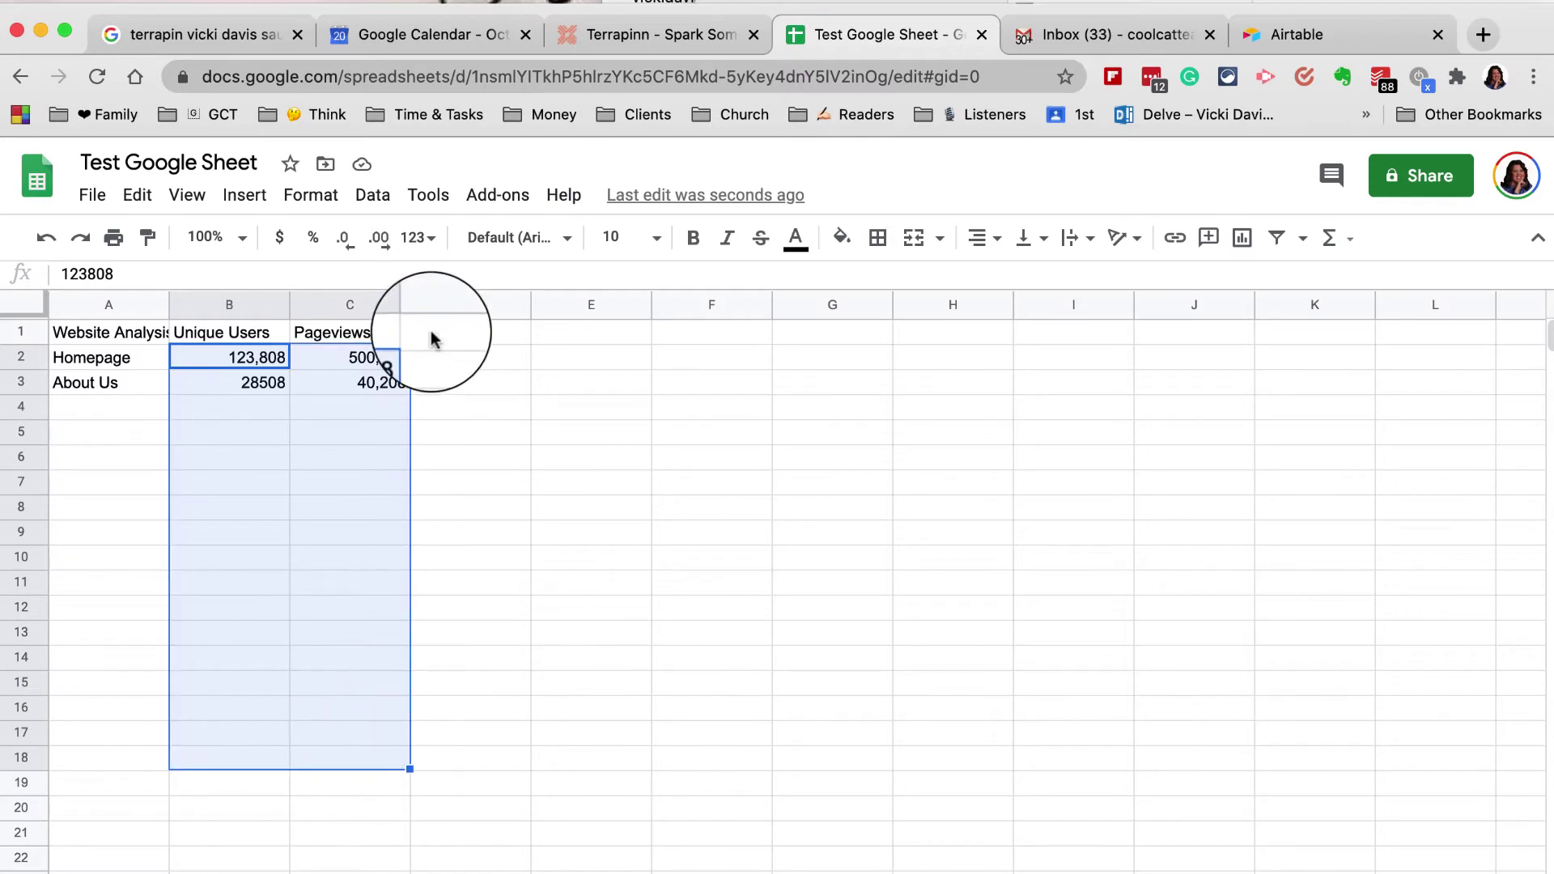
click(427, 252)
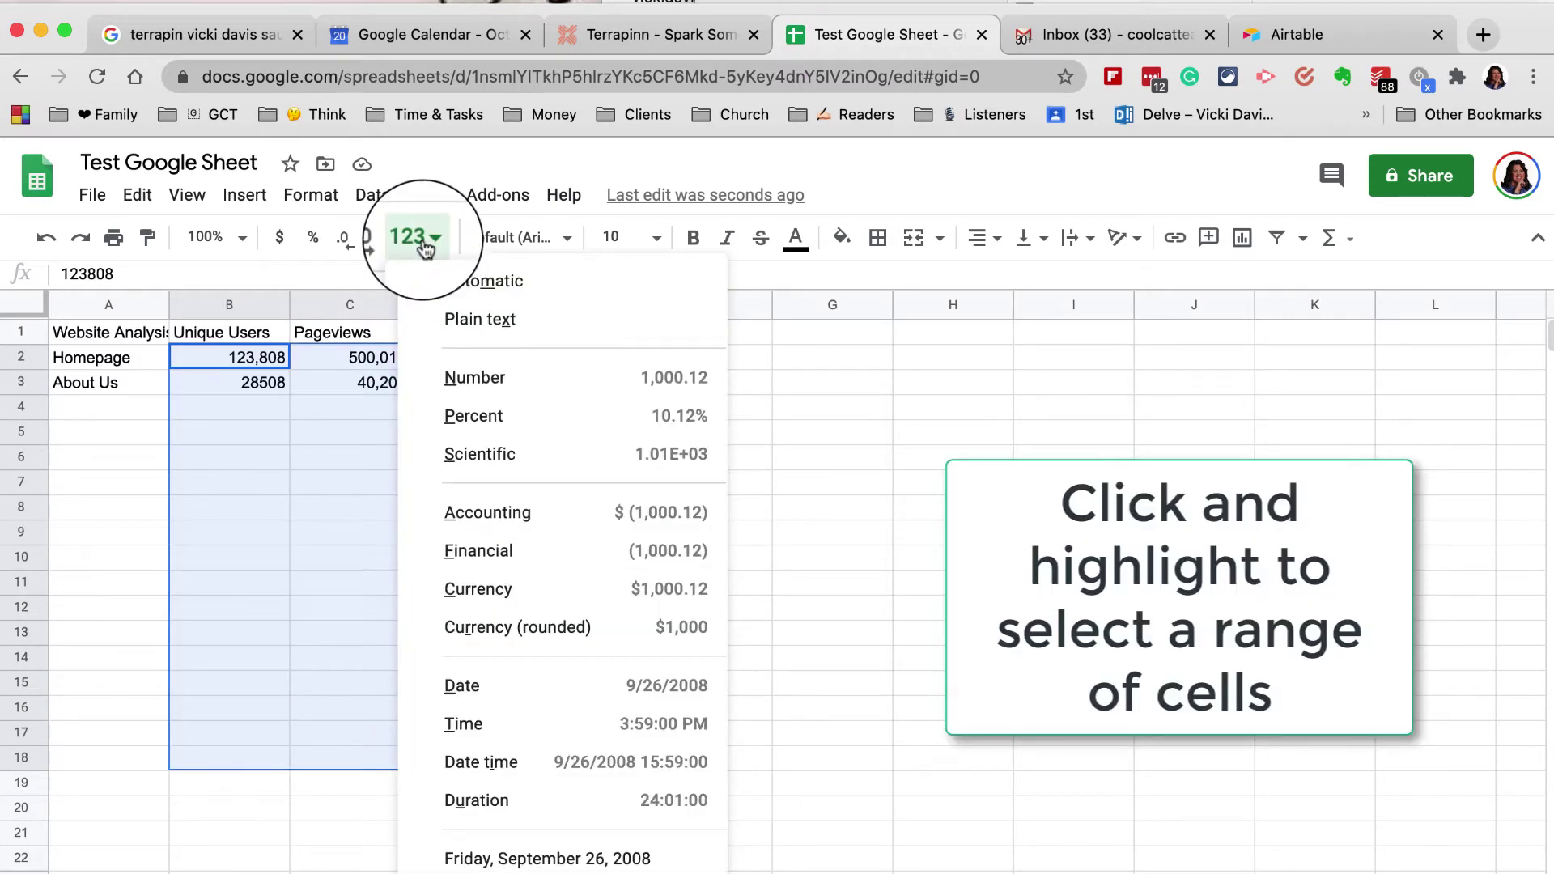
click(518, 374)
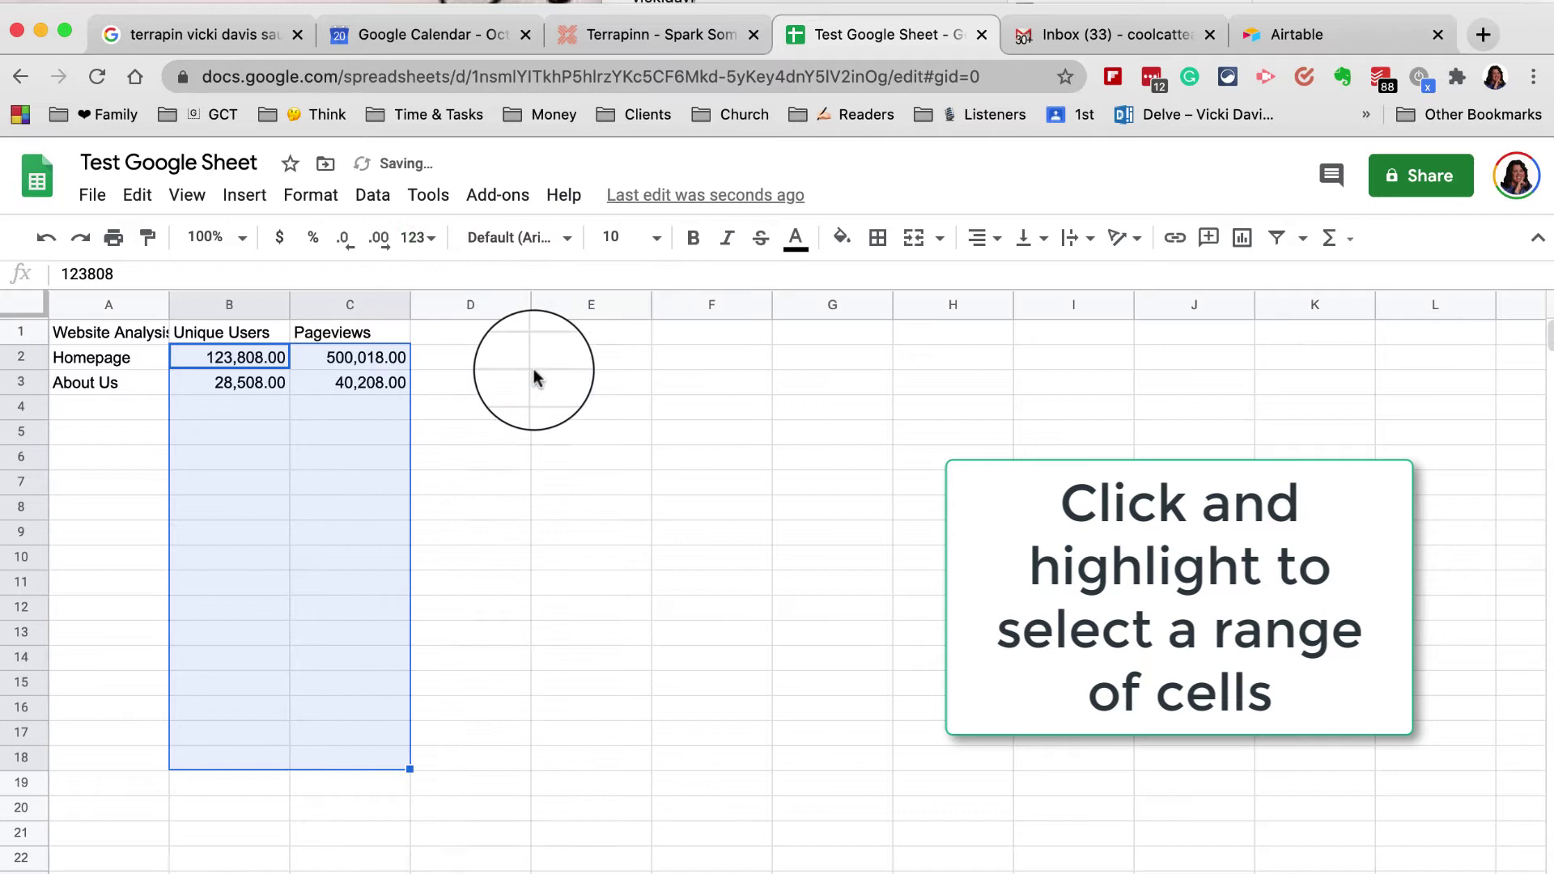
click(350, 251)
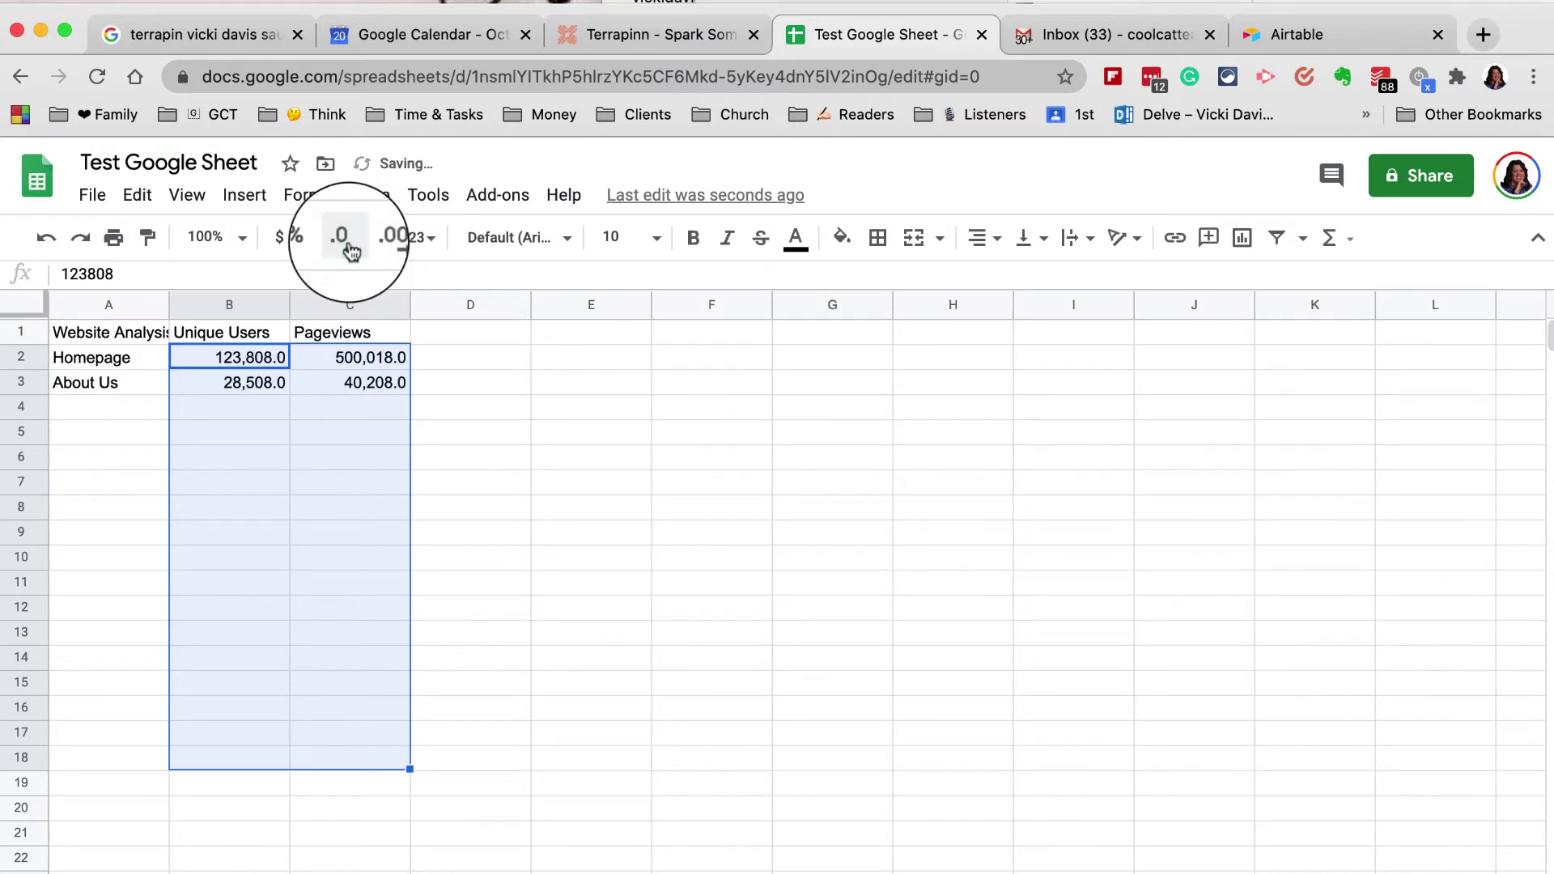
click(350, 251)
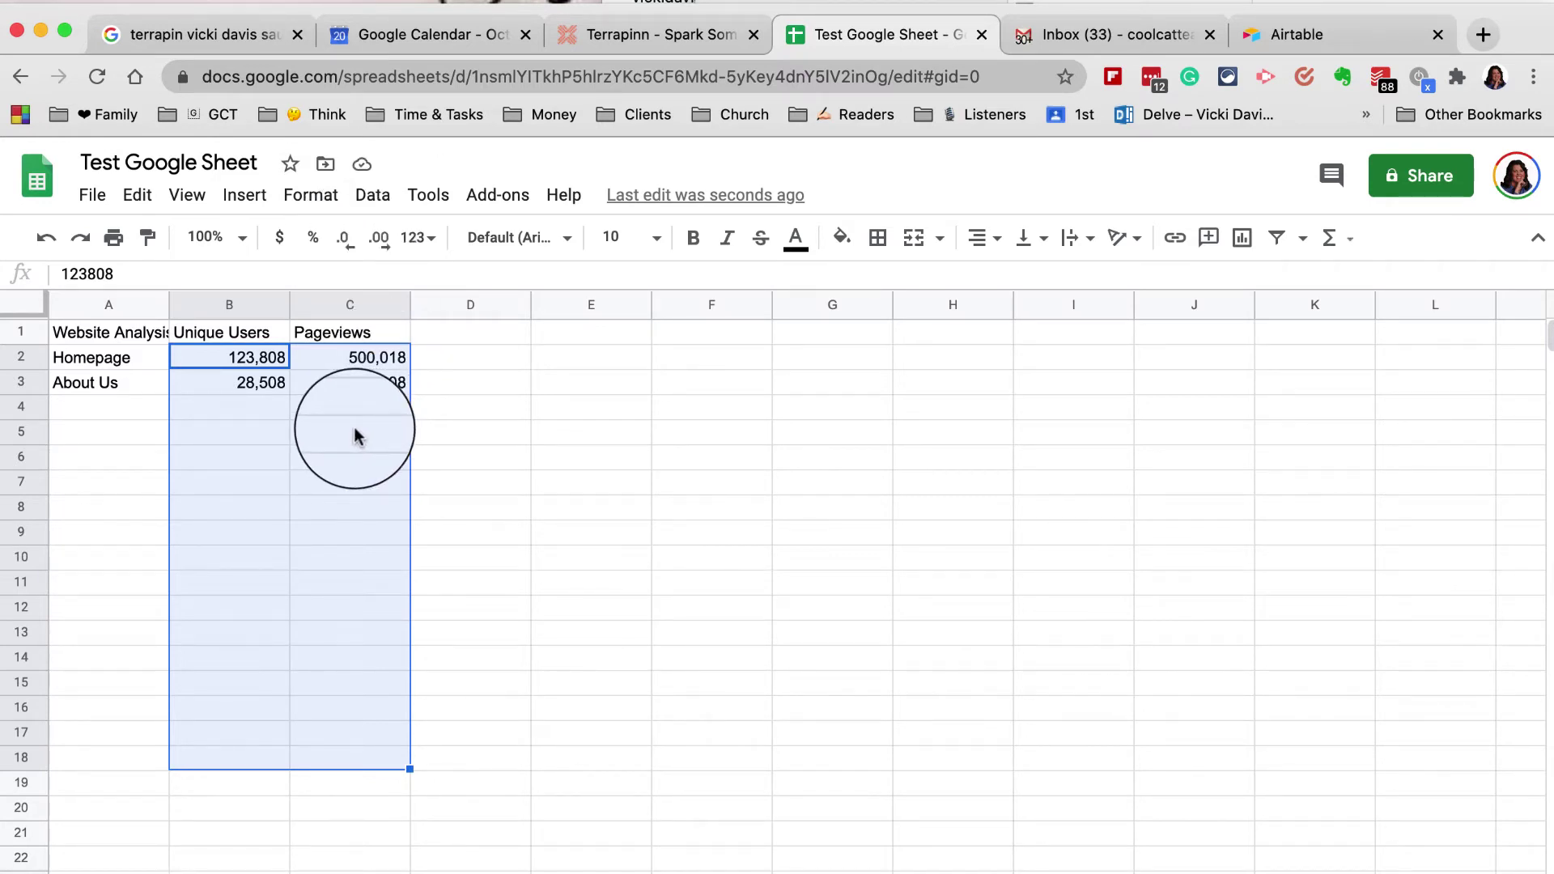
click(313, 408)
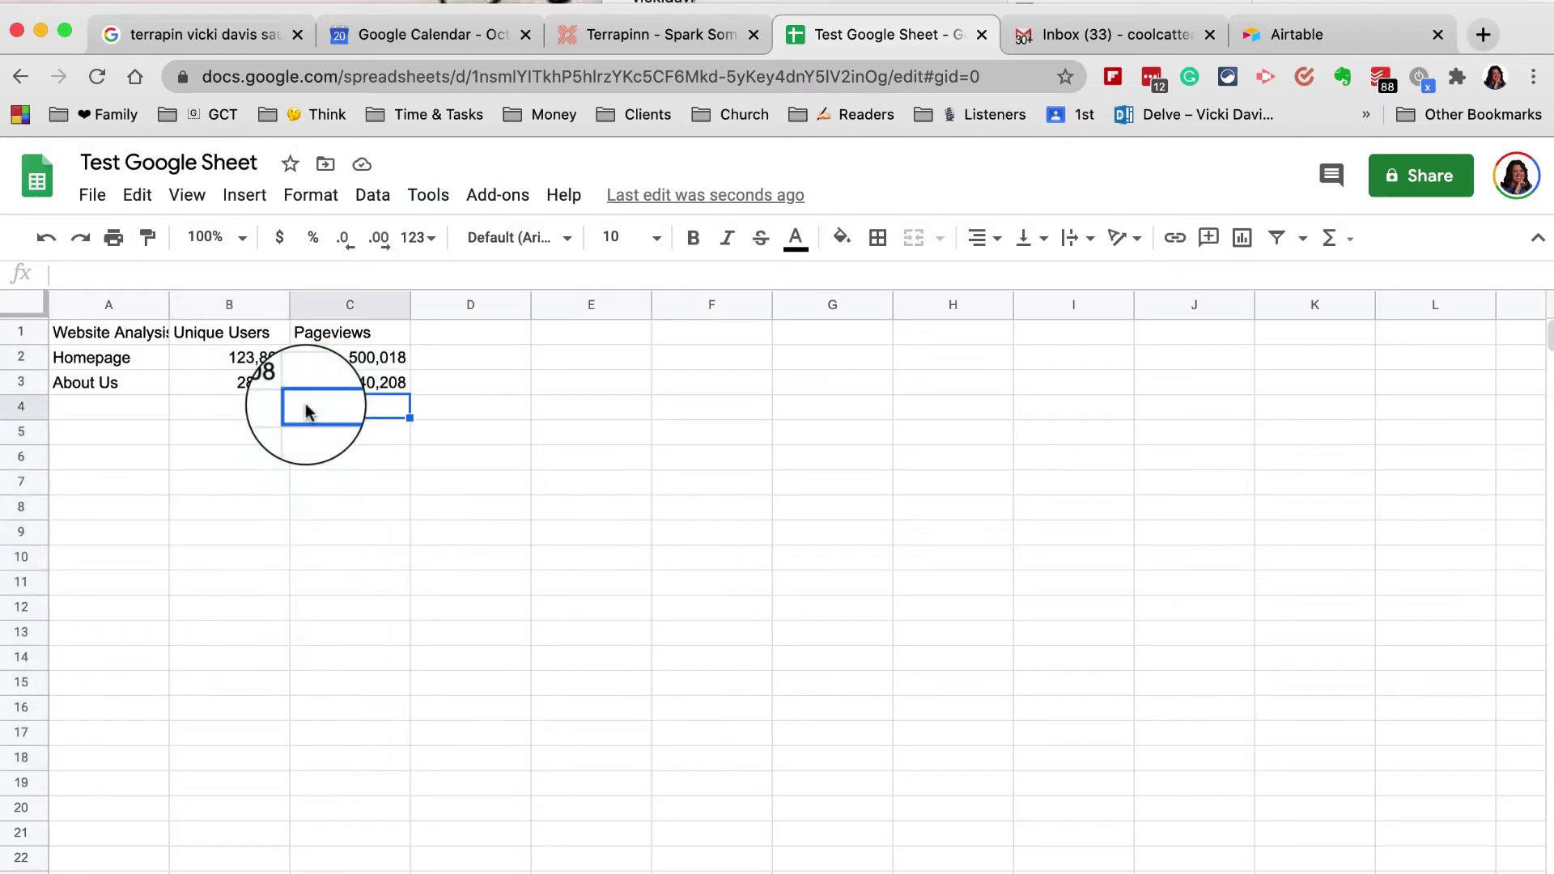
Bold the A1:C1 headers and widen column A to fit 'Website Analysis'.
drag(105, 332, 320, 343)
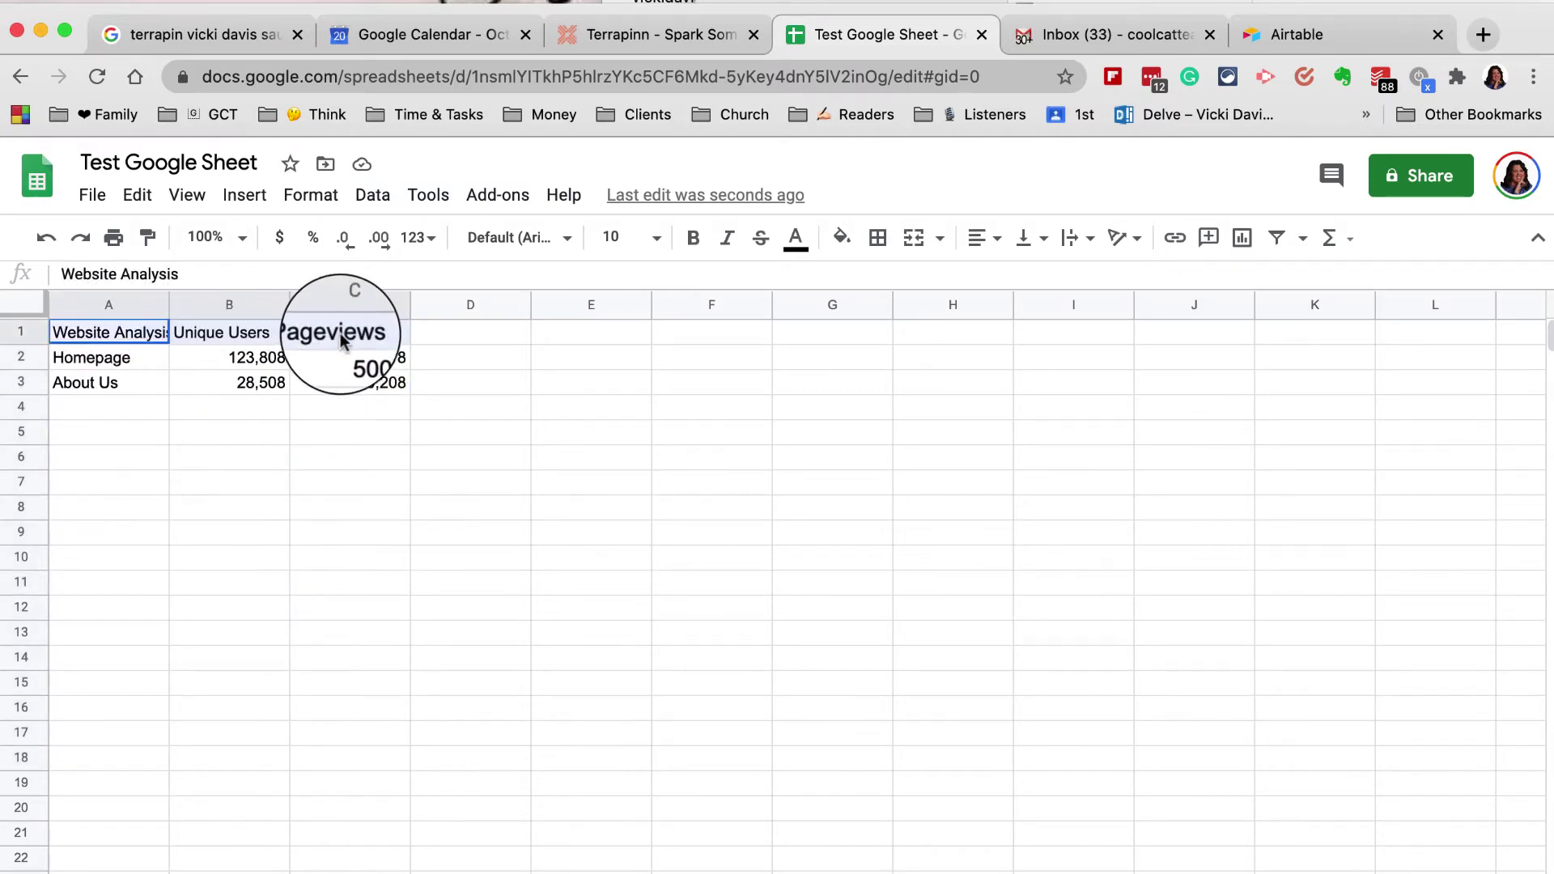
click(694, 238)
drag(170, 309, 222, 310)
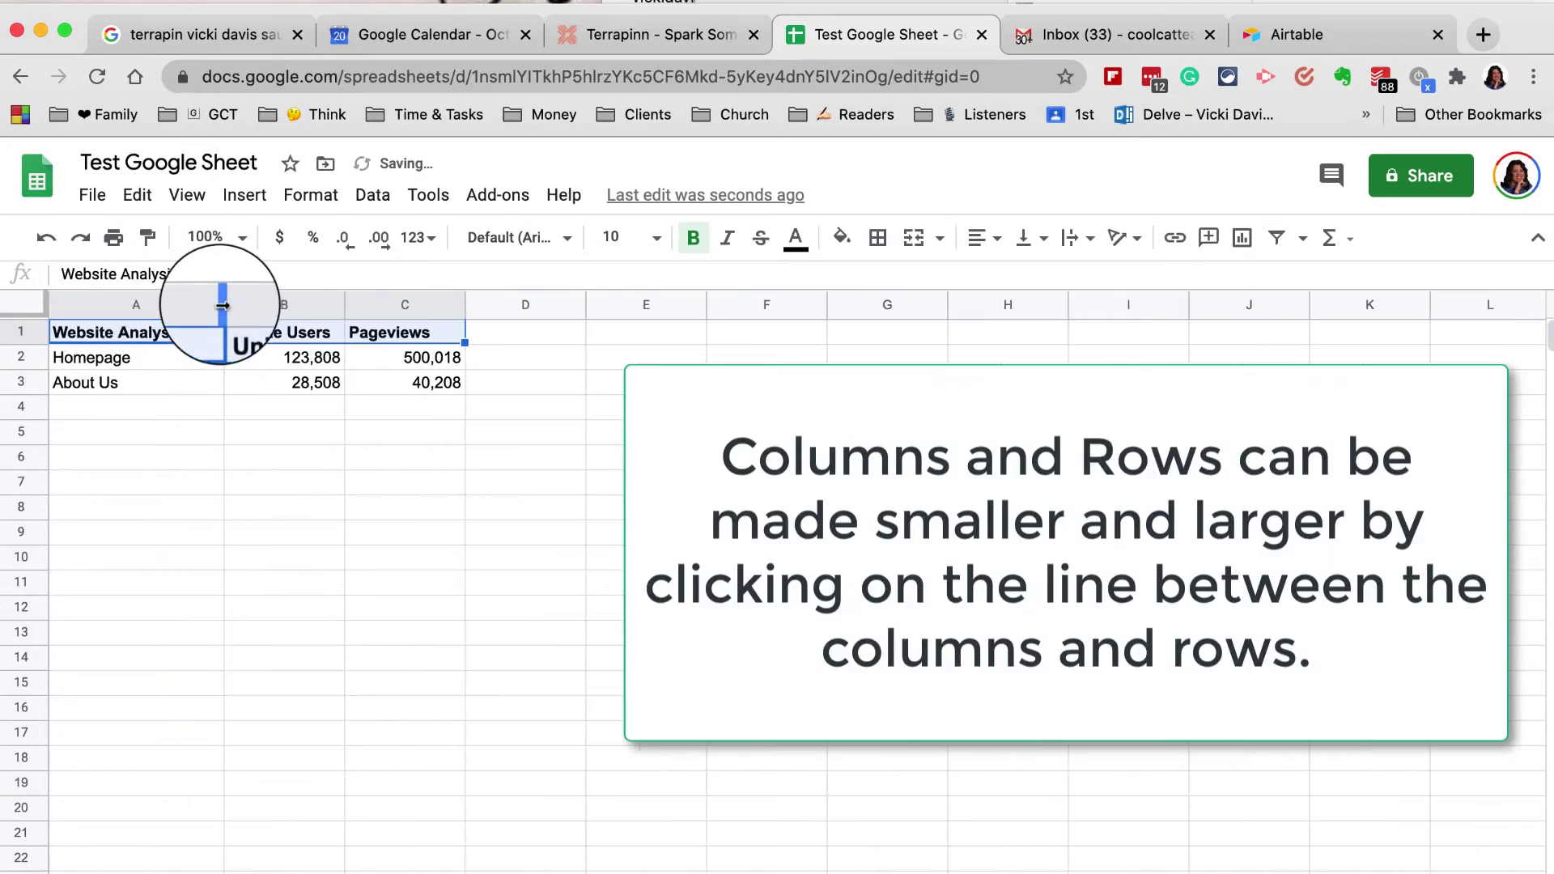
drag(223, 305, 195, 306)
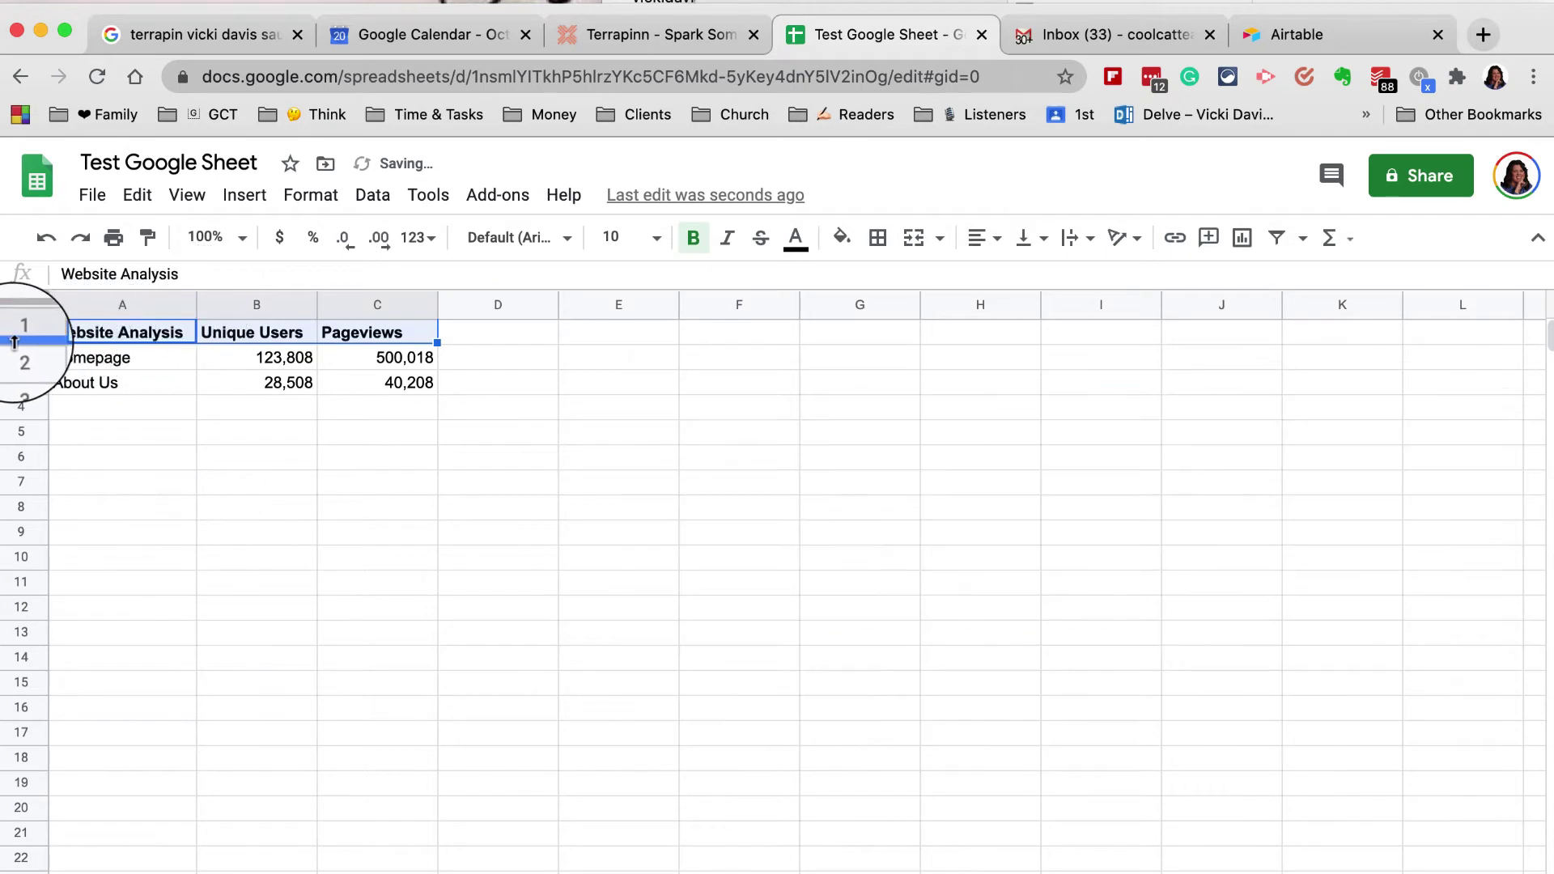
drag(15, 369, 23, 344)
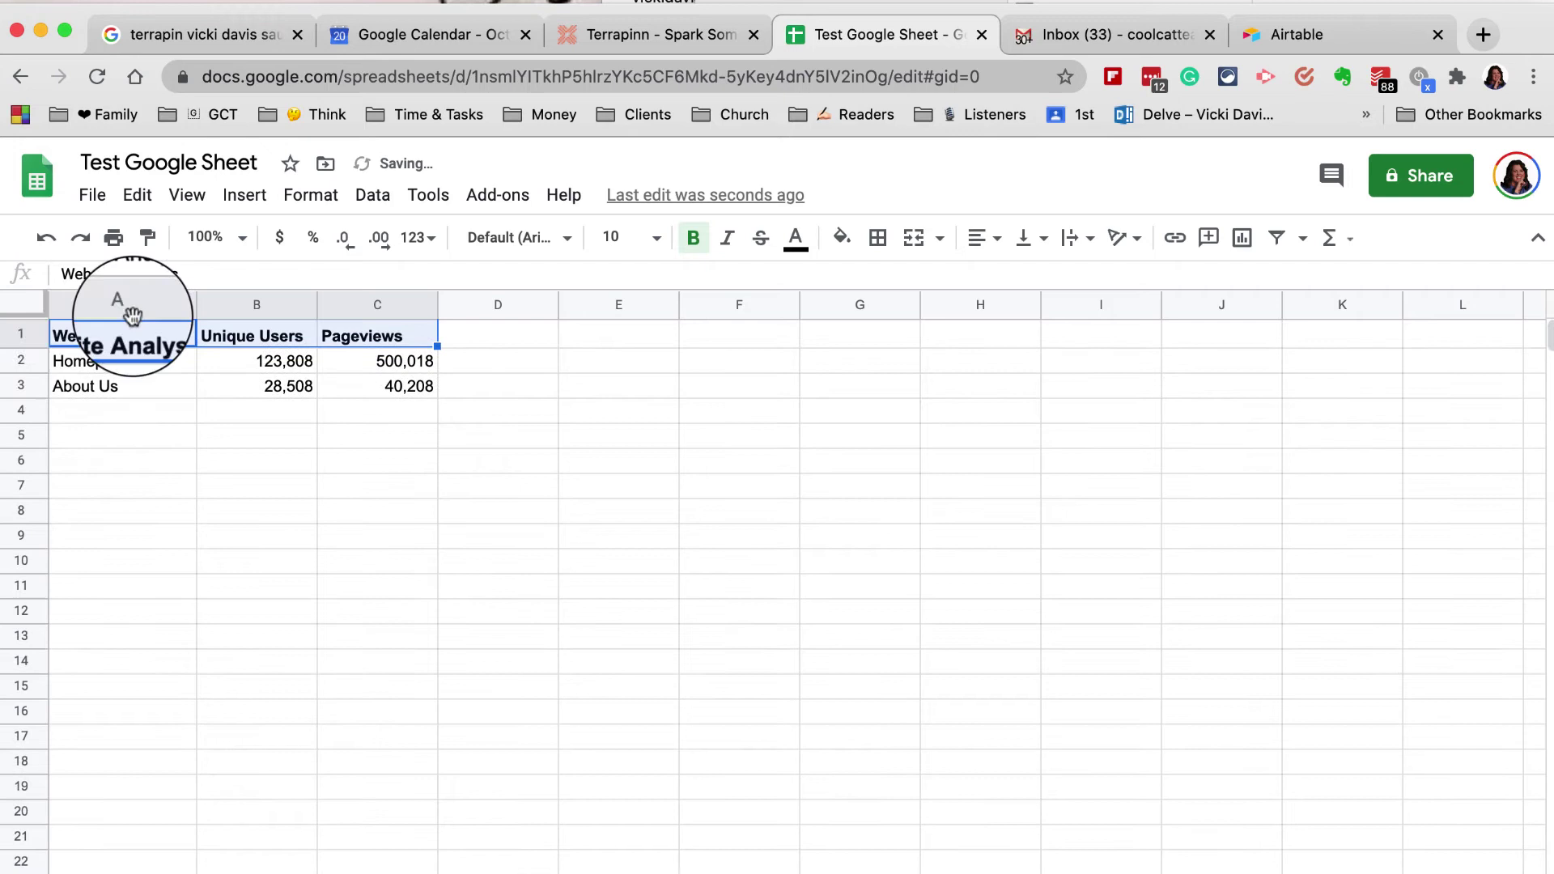
mouse_move(195, 306)
mouse_down()
mouse_move(244, 305)
mouse_move(207, 311)
mouse_up()
click(153, 410)
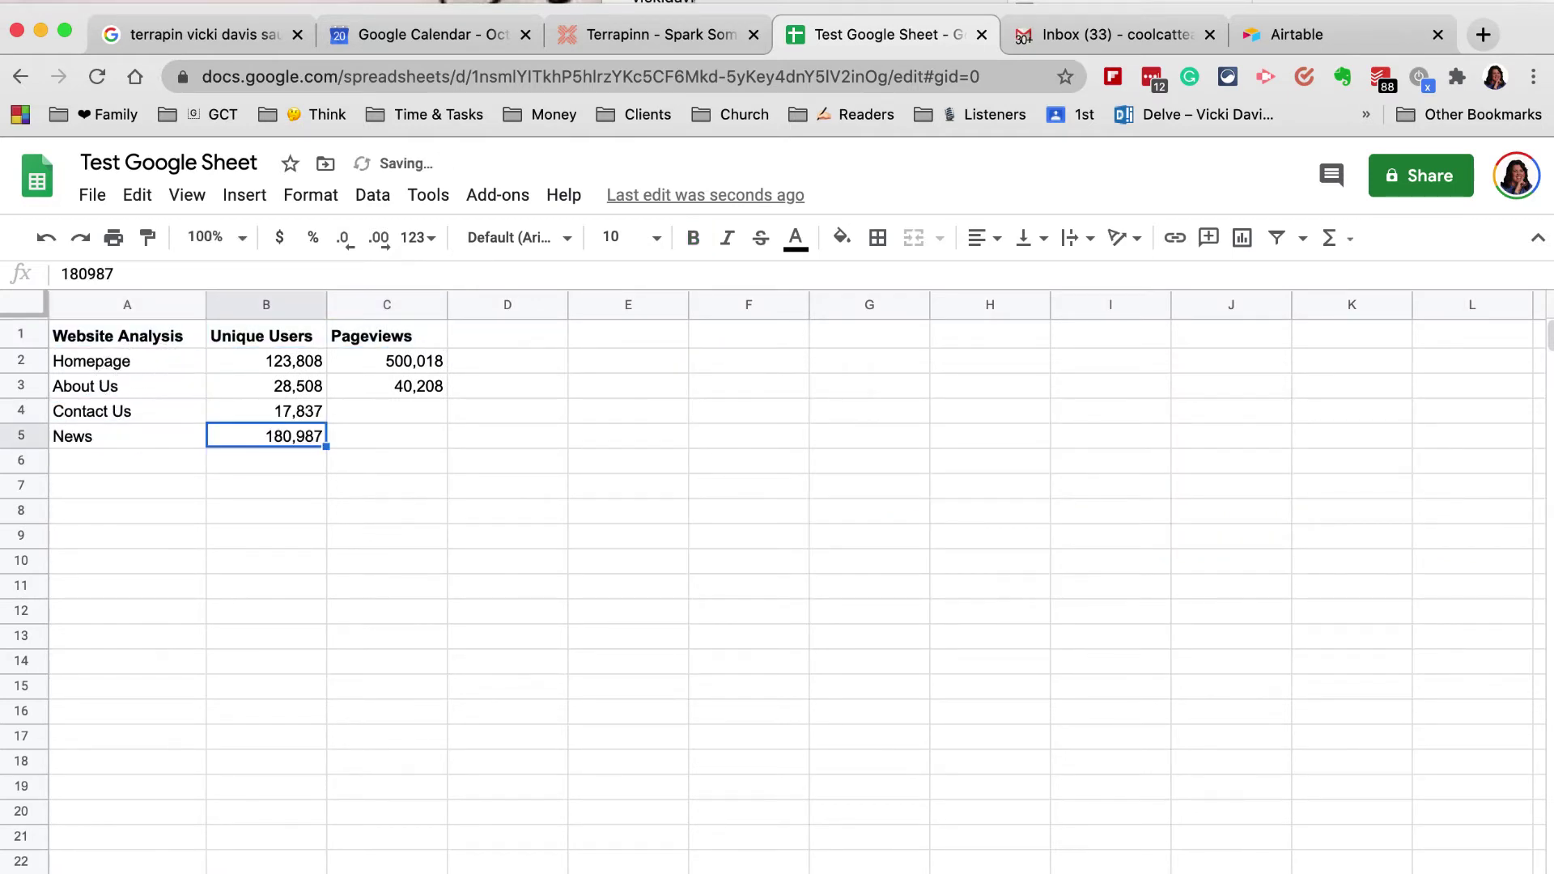
key(Tab)
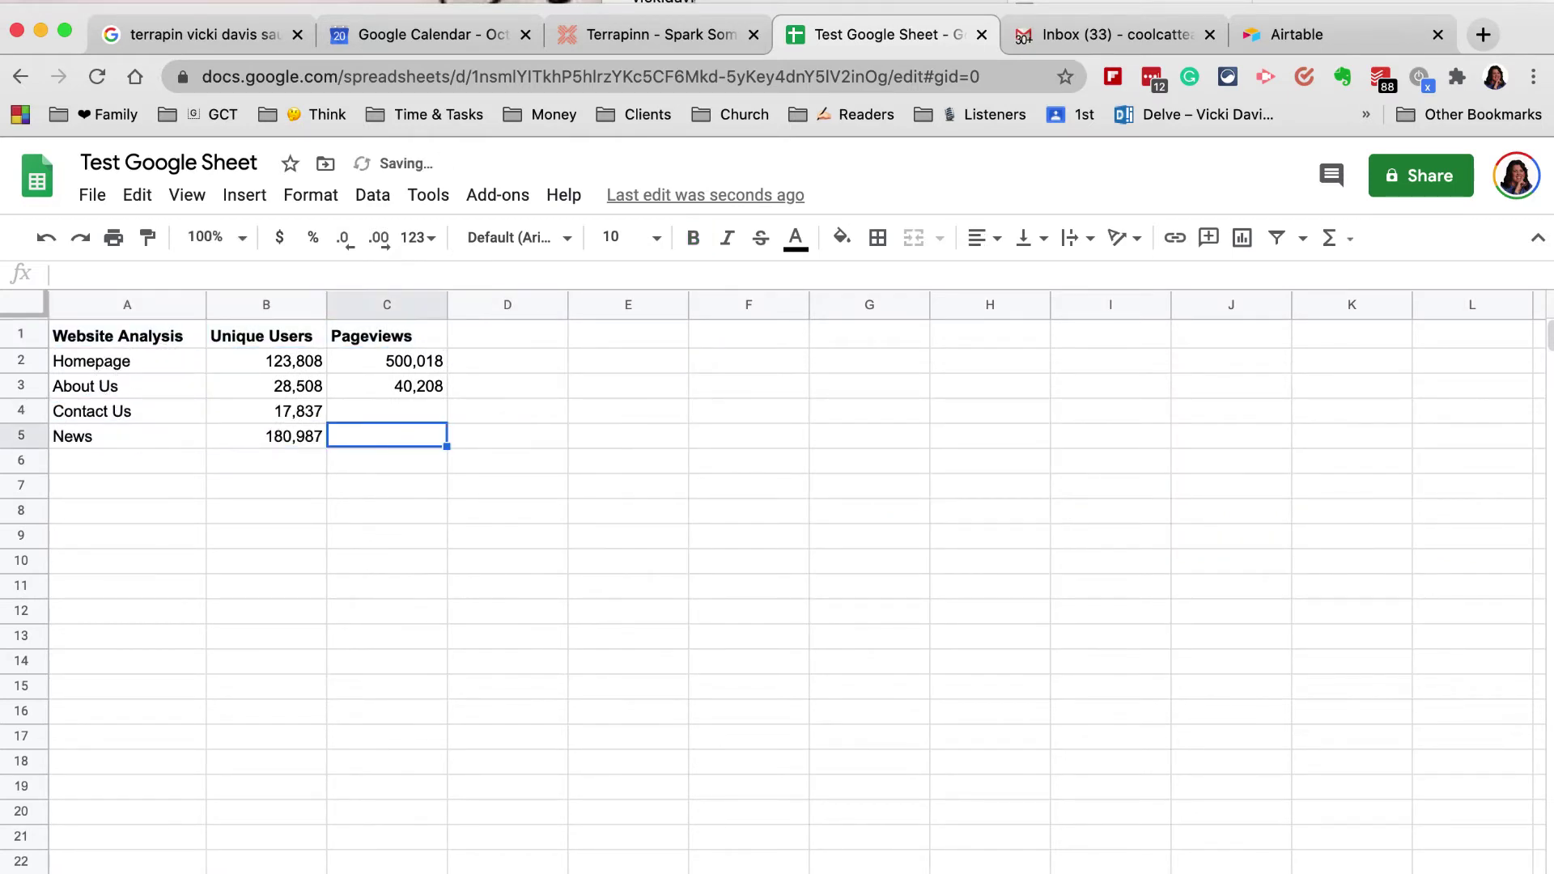
click(387, 410)
text(380487)
key(Return)
text(877,89)
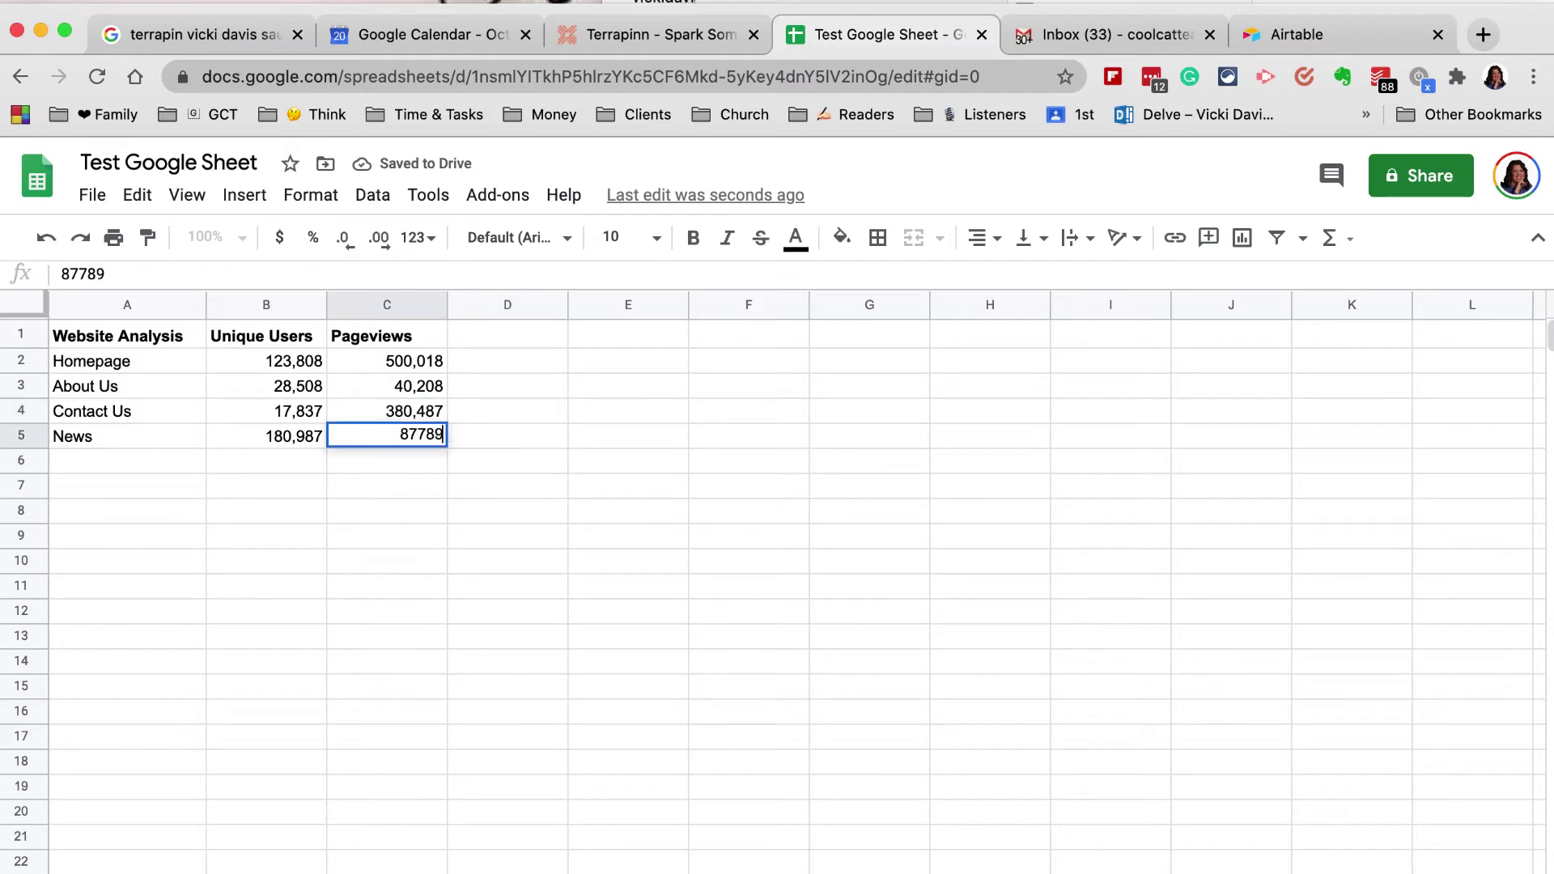
text(8)
key(Return)
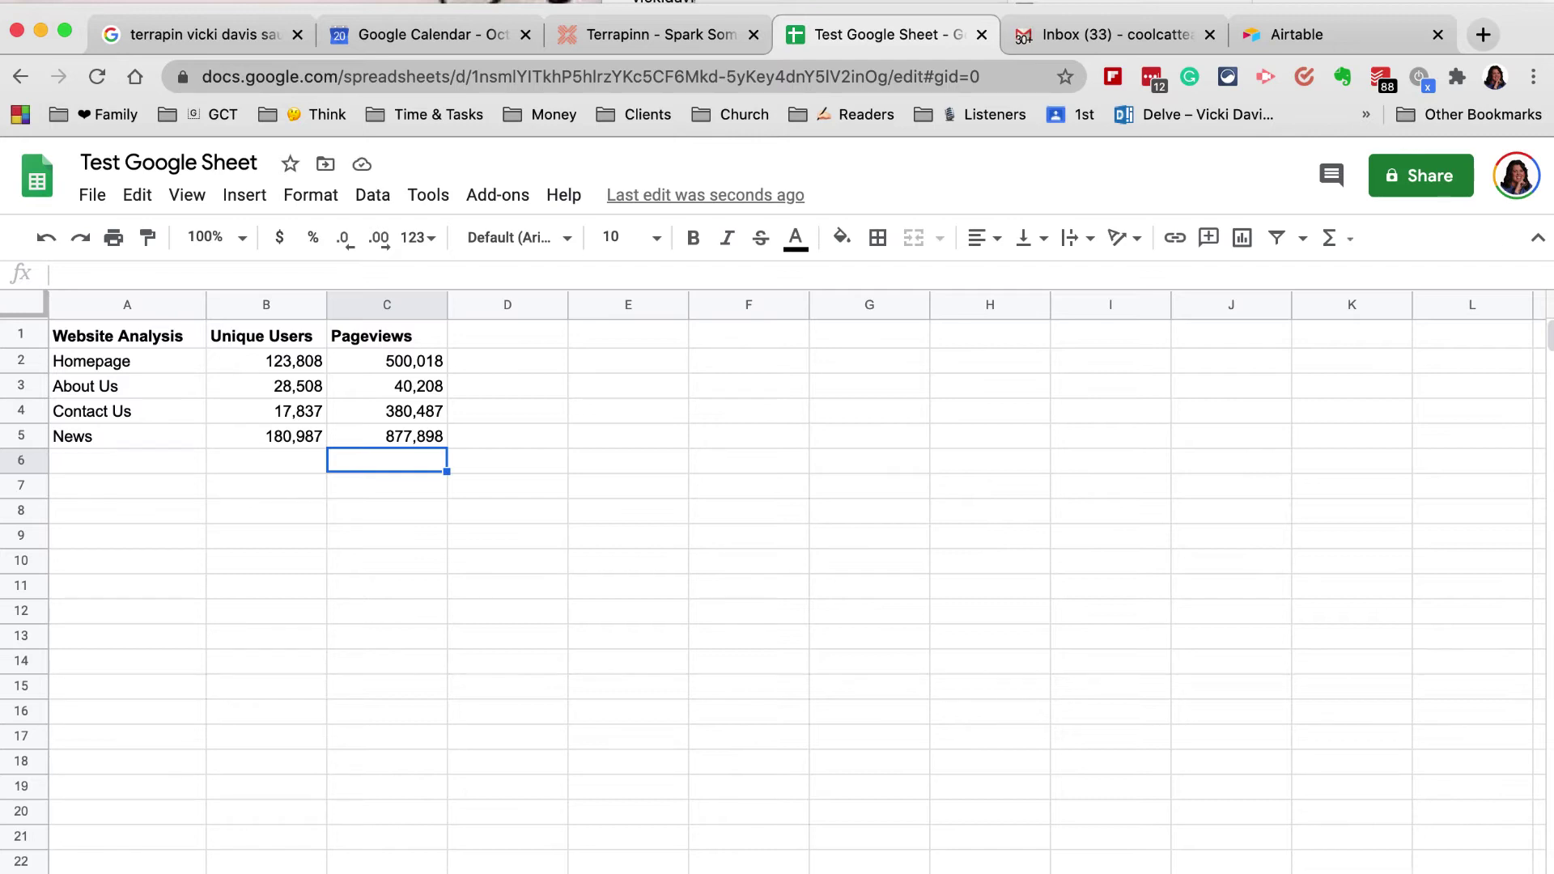
click(102, 484)
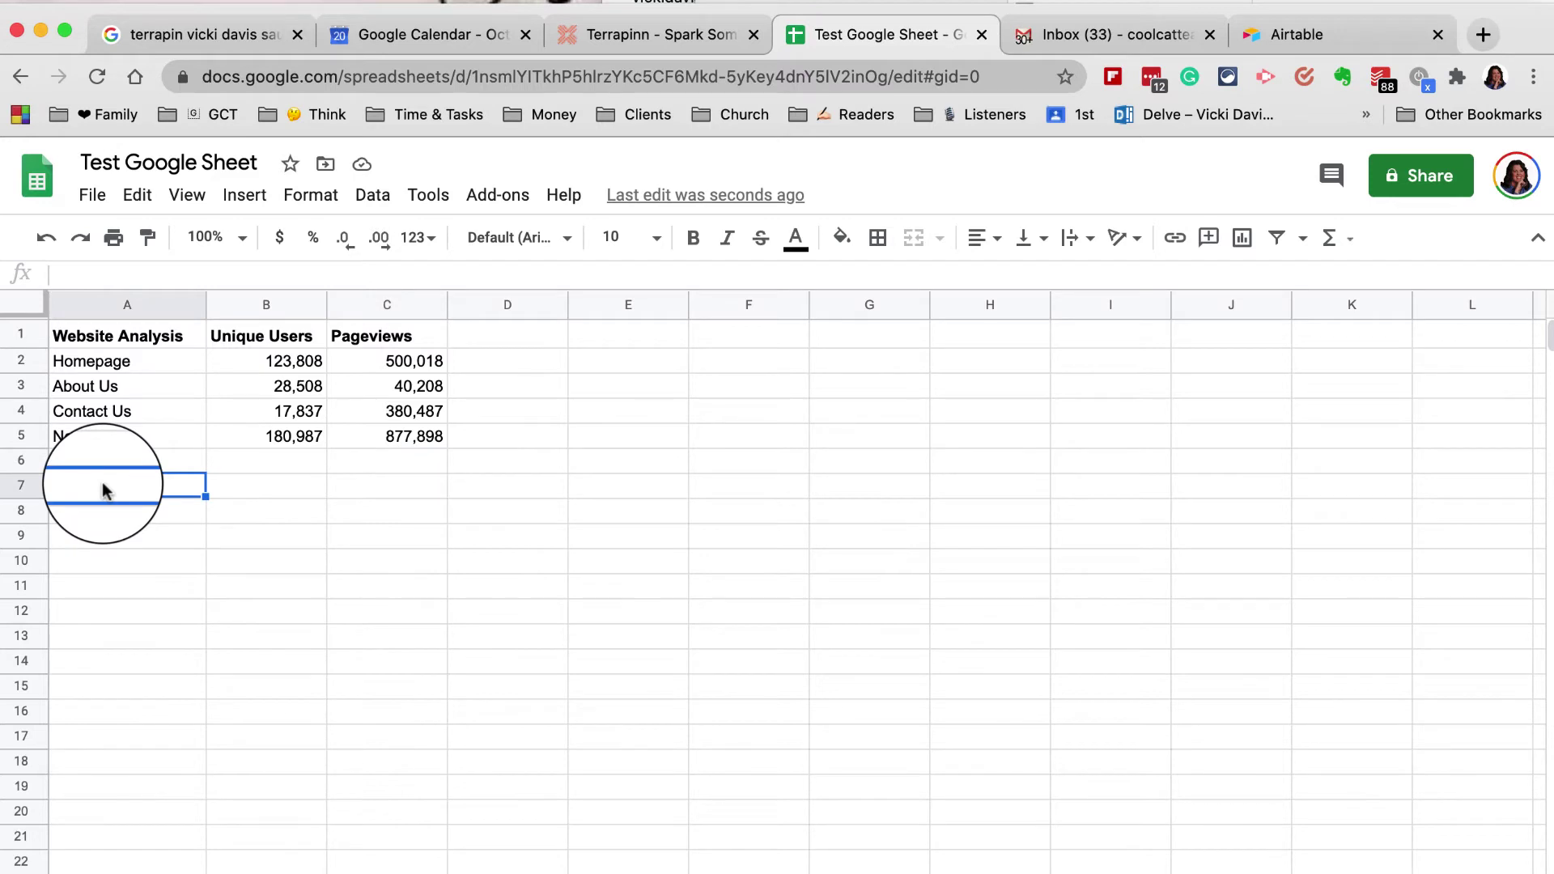
Label A7 'Total' and sum B2:B5 in B7, giving 351,140.
text(Total)
key(Tab)
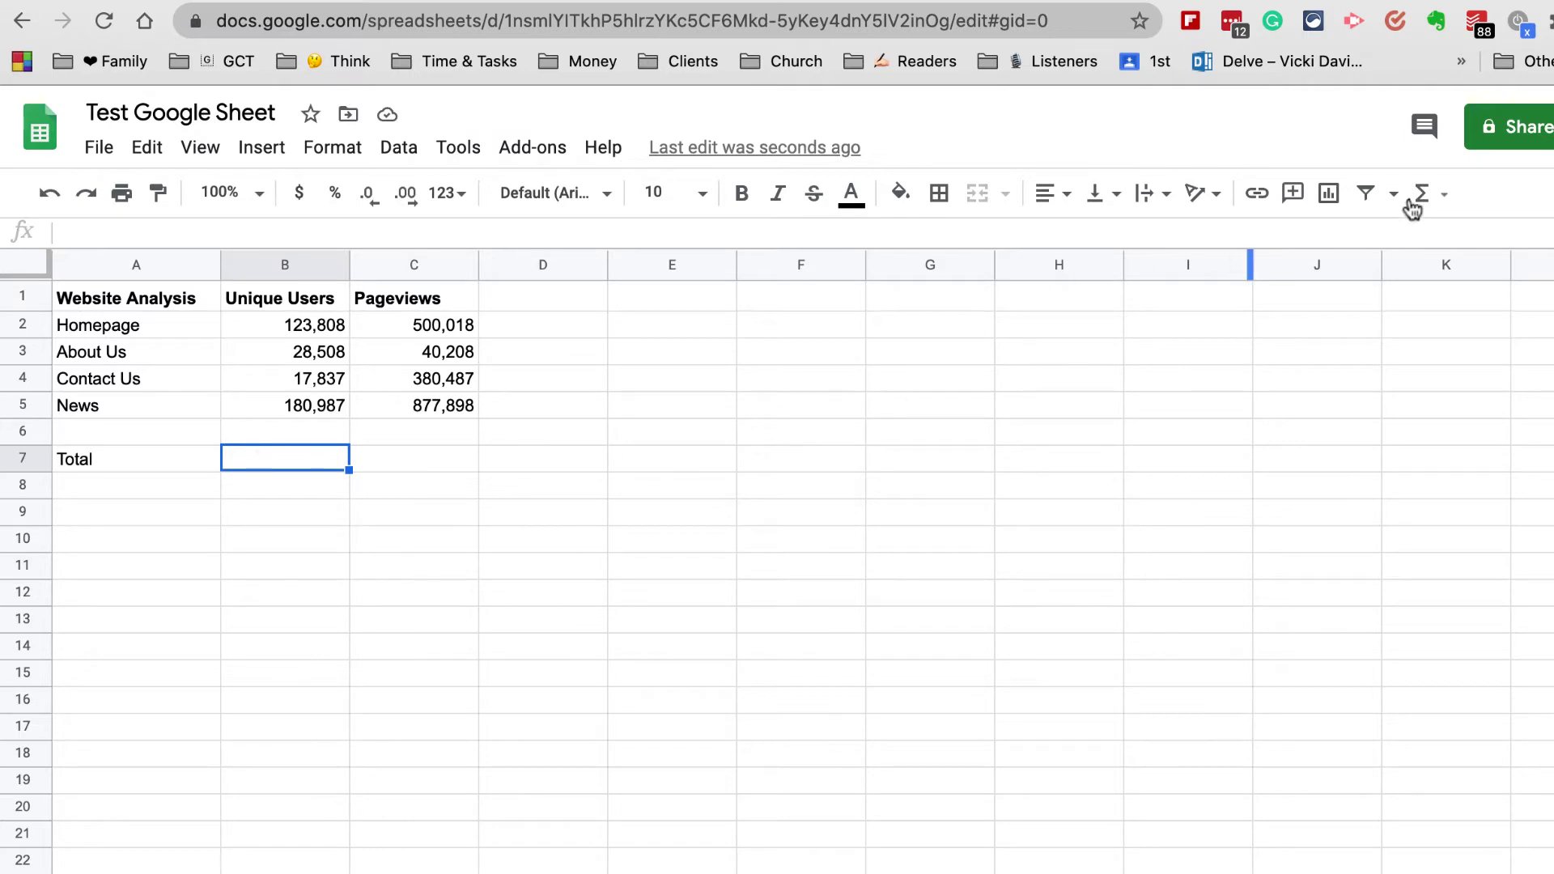
click(1447, 194)
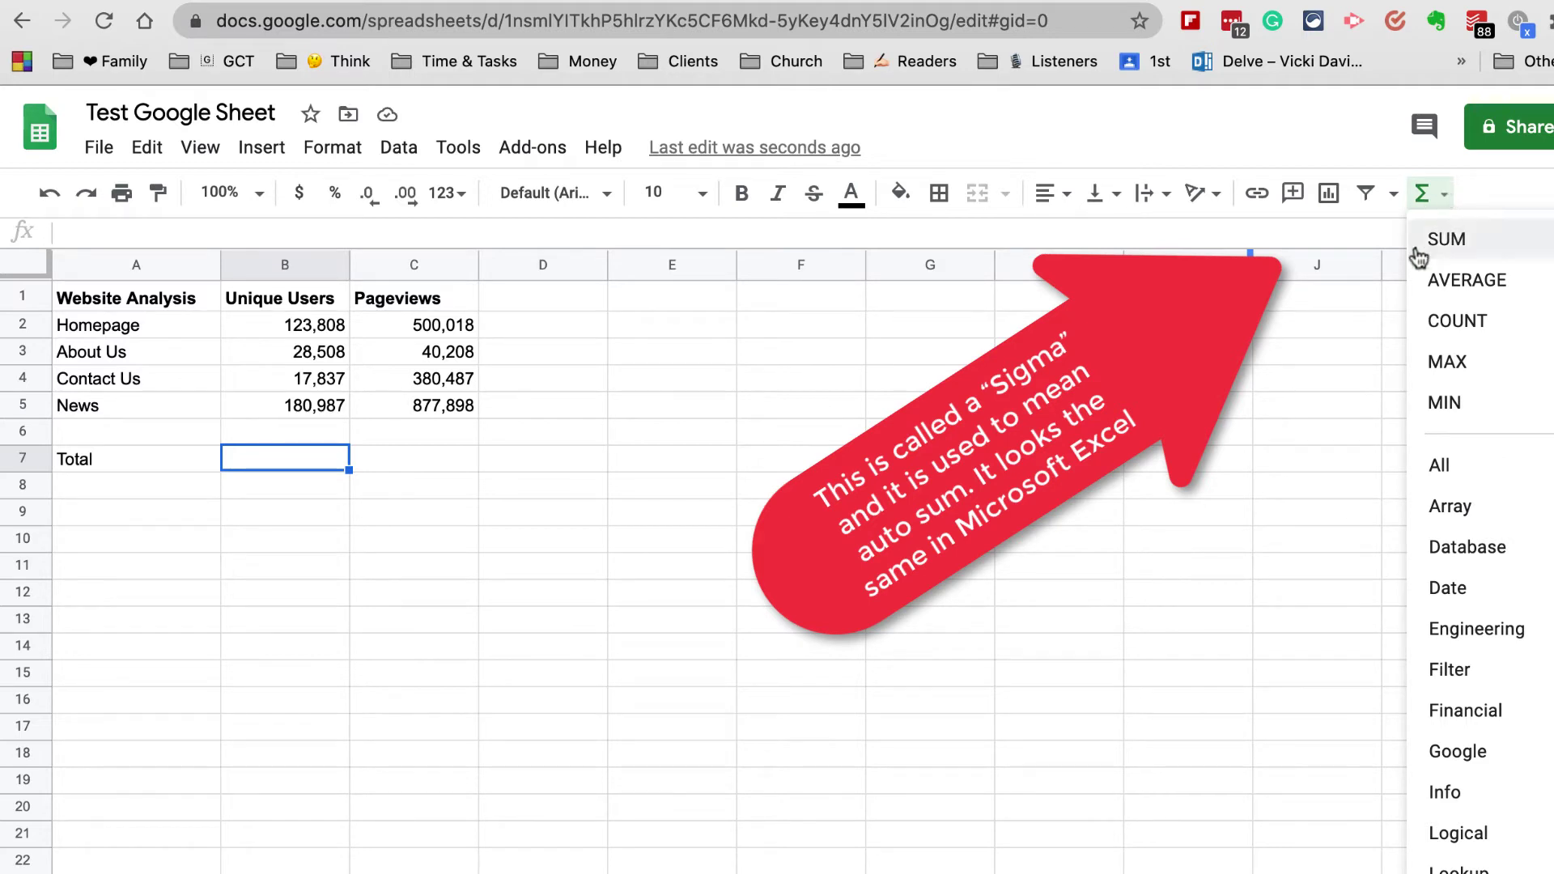
click(1449, 240)
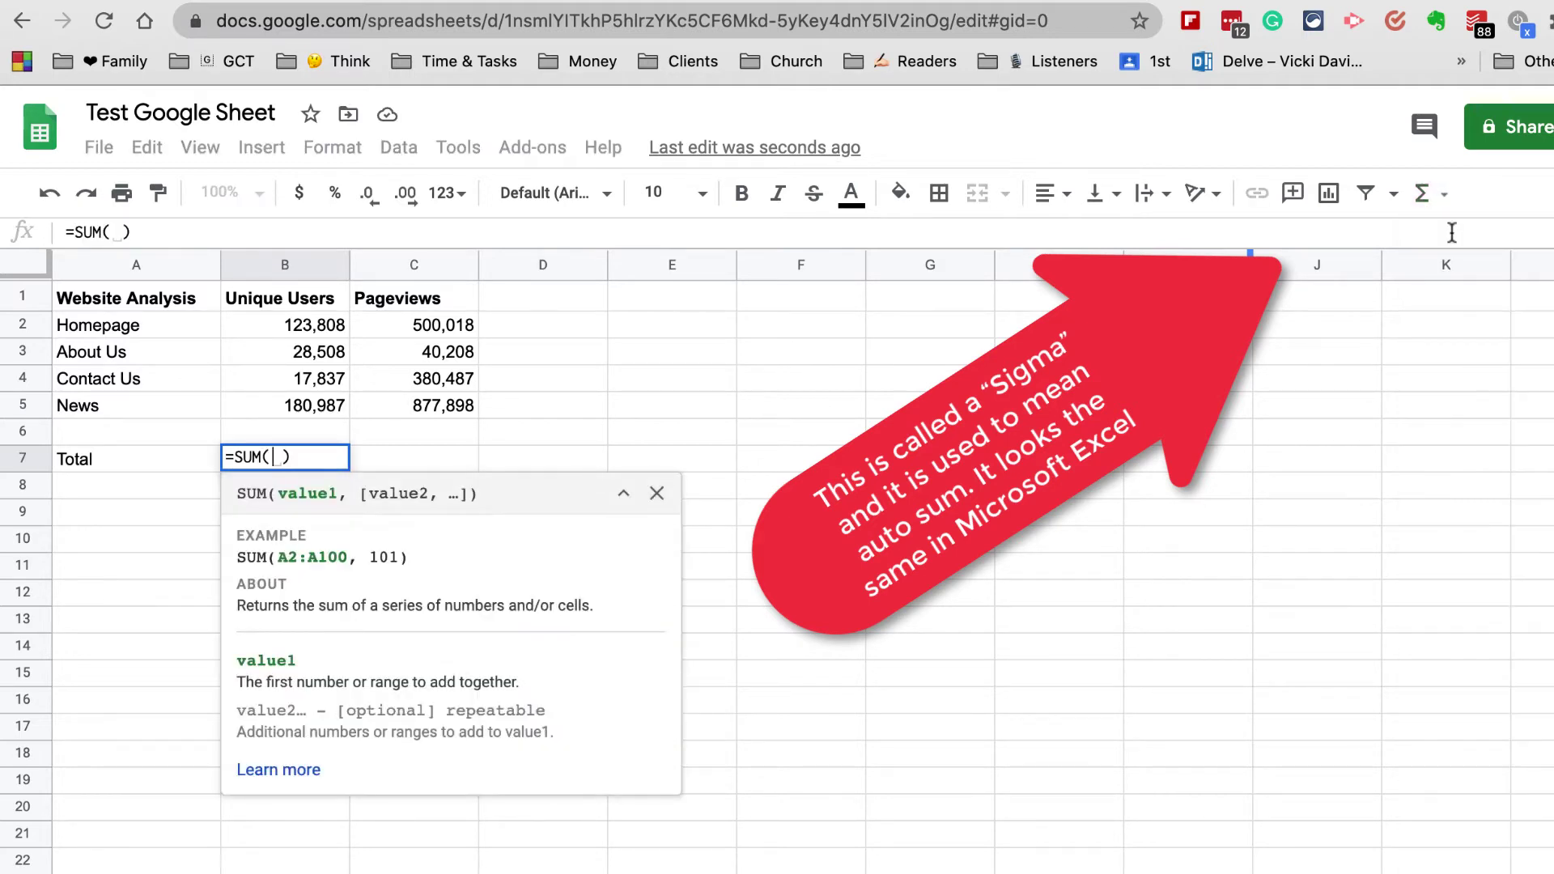
drag(267, 326, 279, 394)
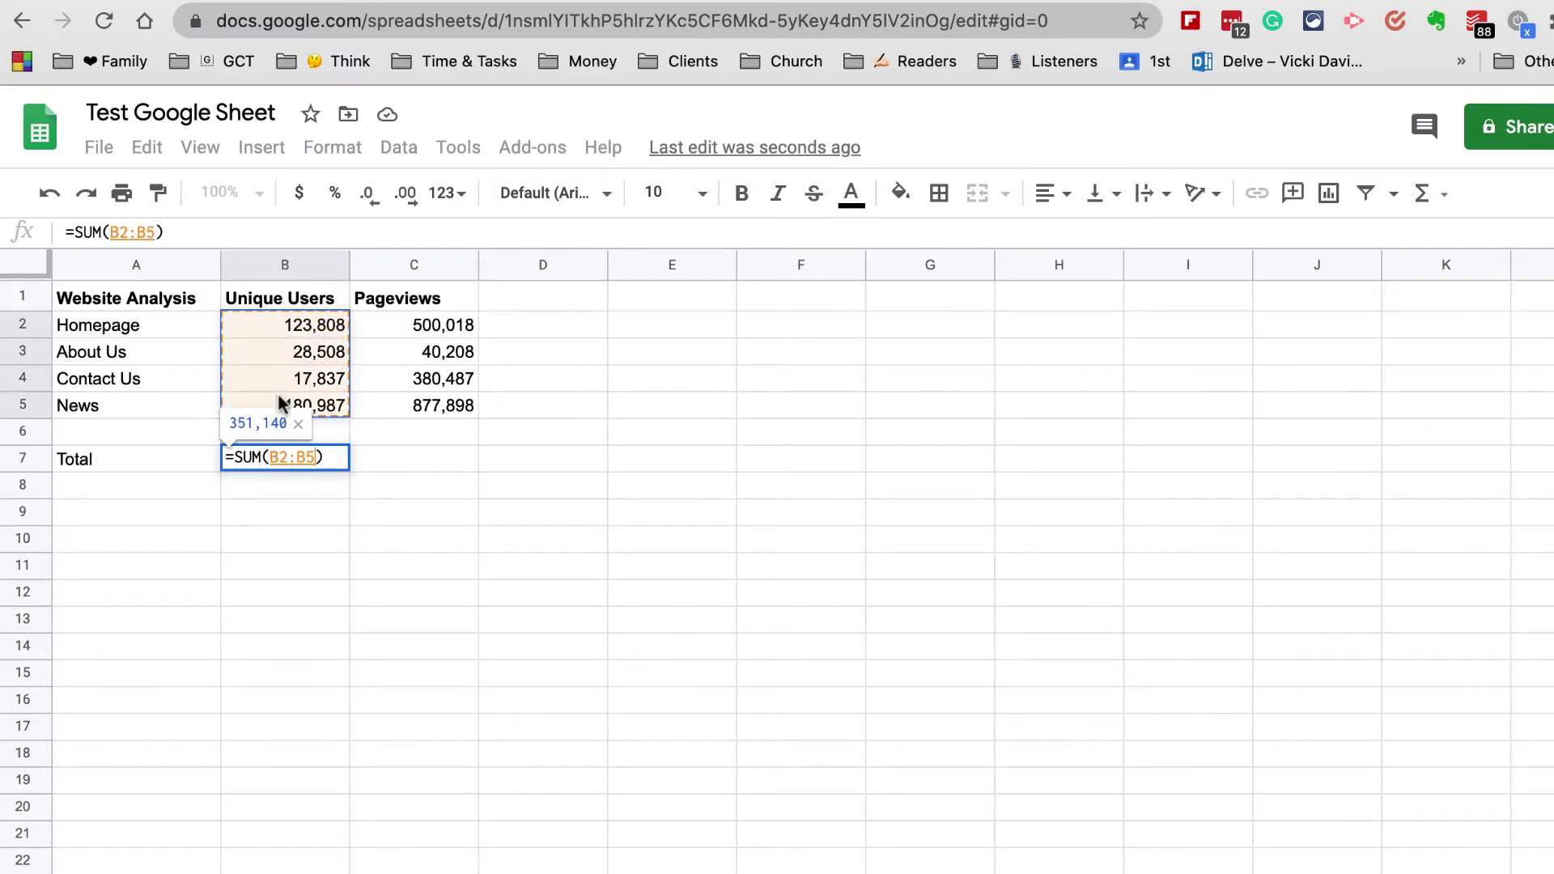
key(Return)
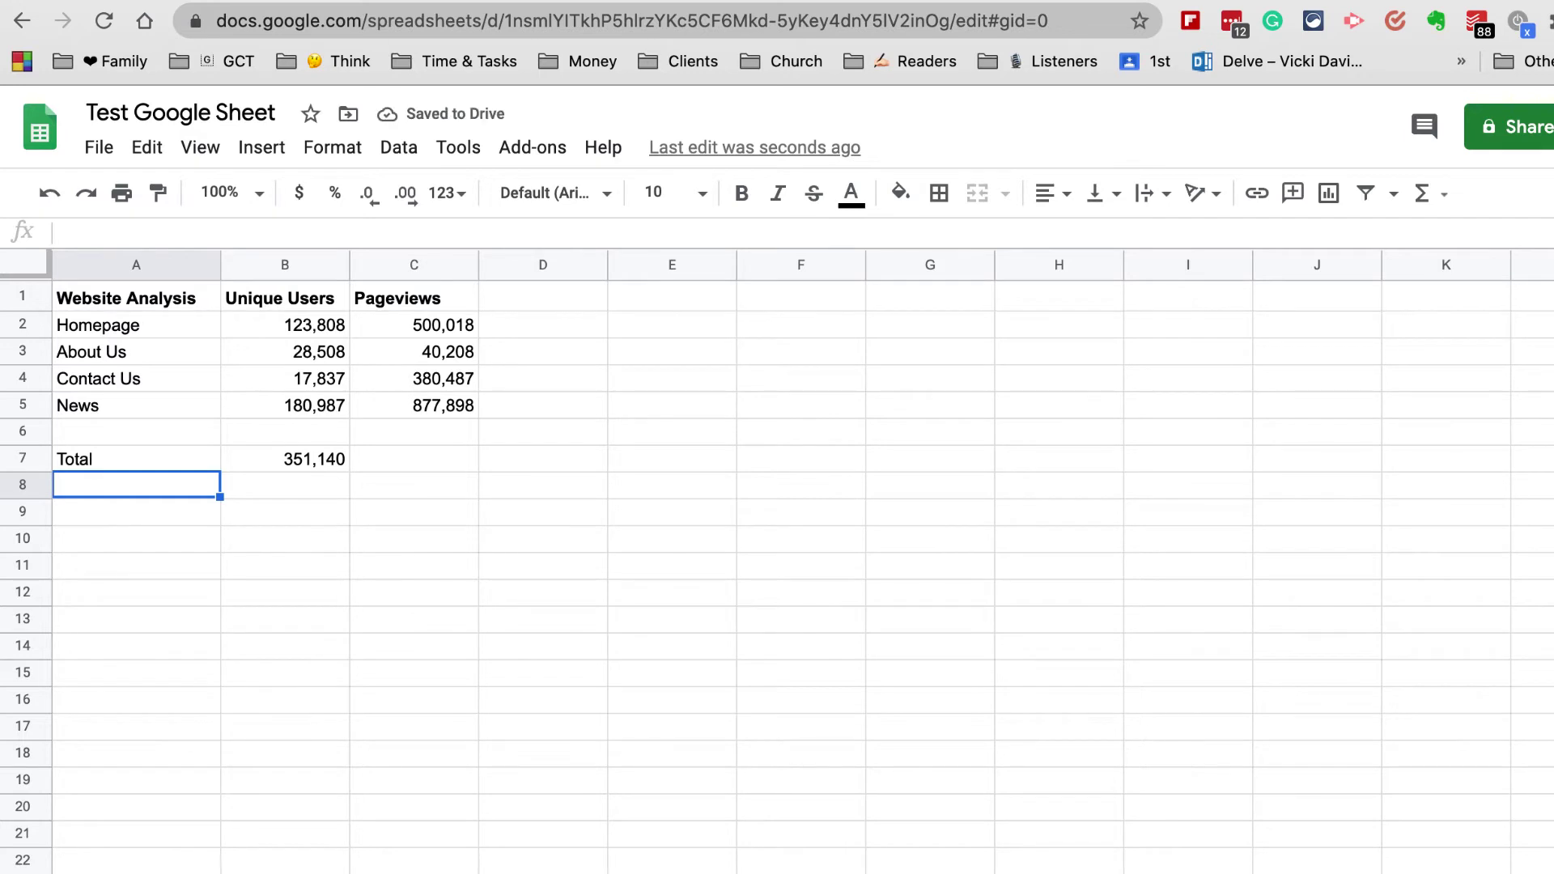
click(285, 458)
Enter =SUM(C2:C5) in C7 for a pageviews total of 1,798,611.
click(414, 458)
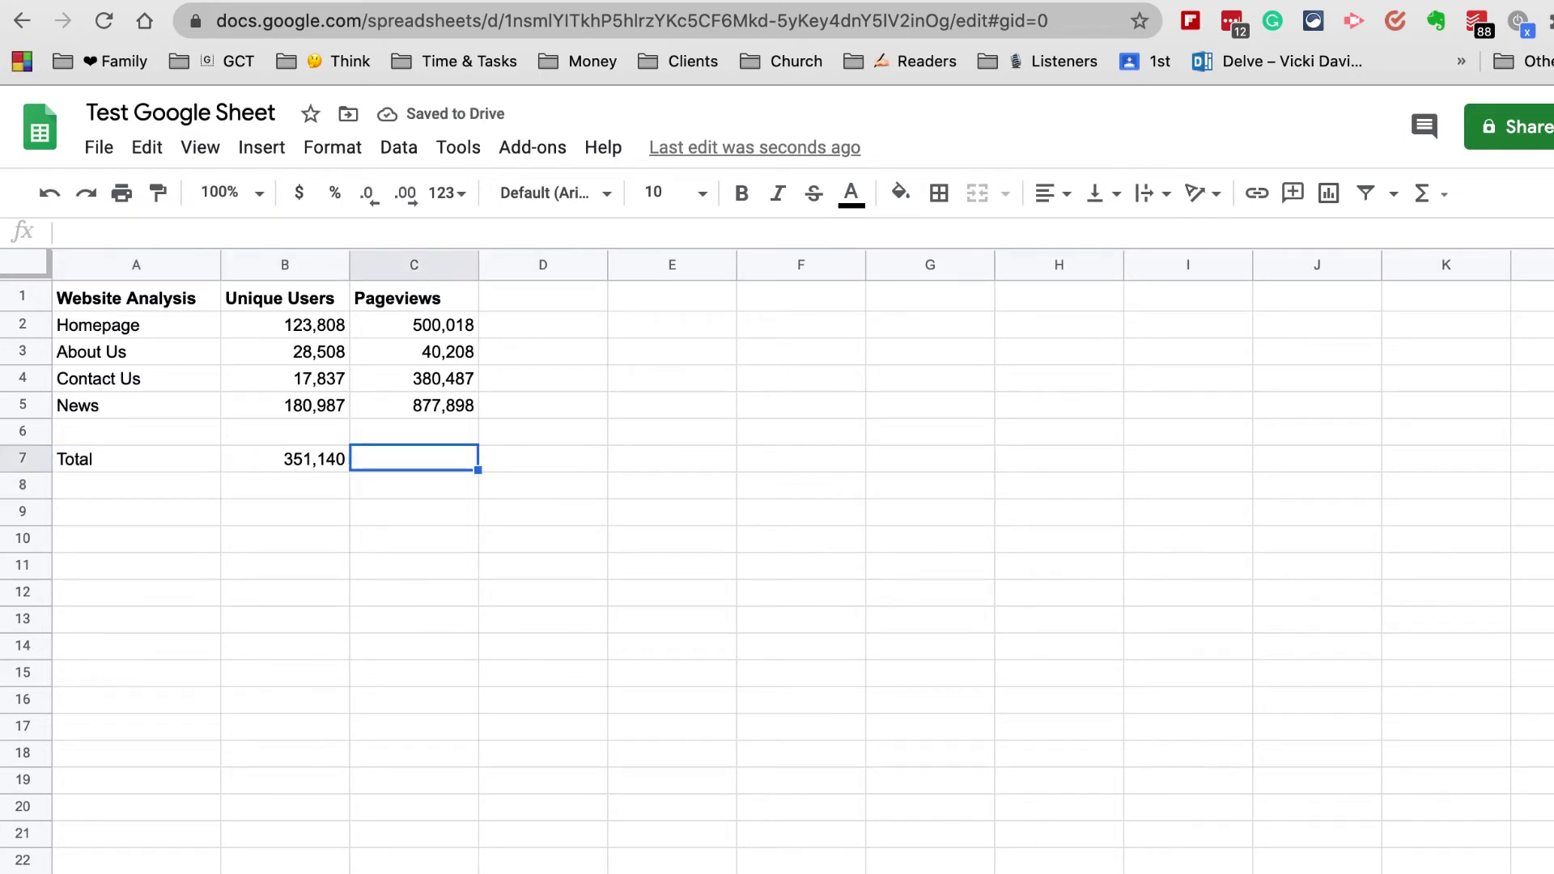
text(=)
key(BackSpace)
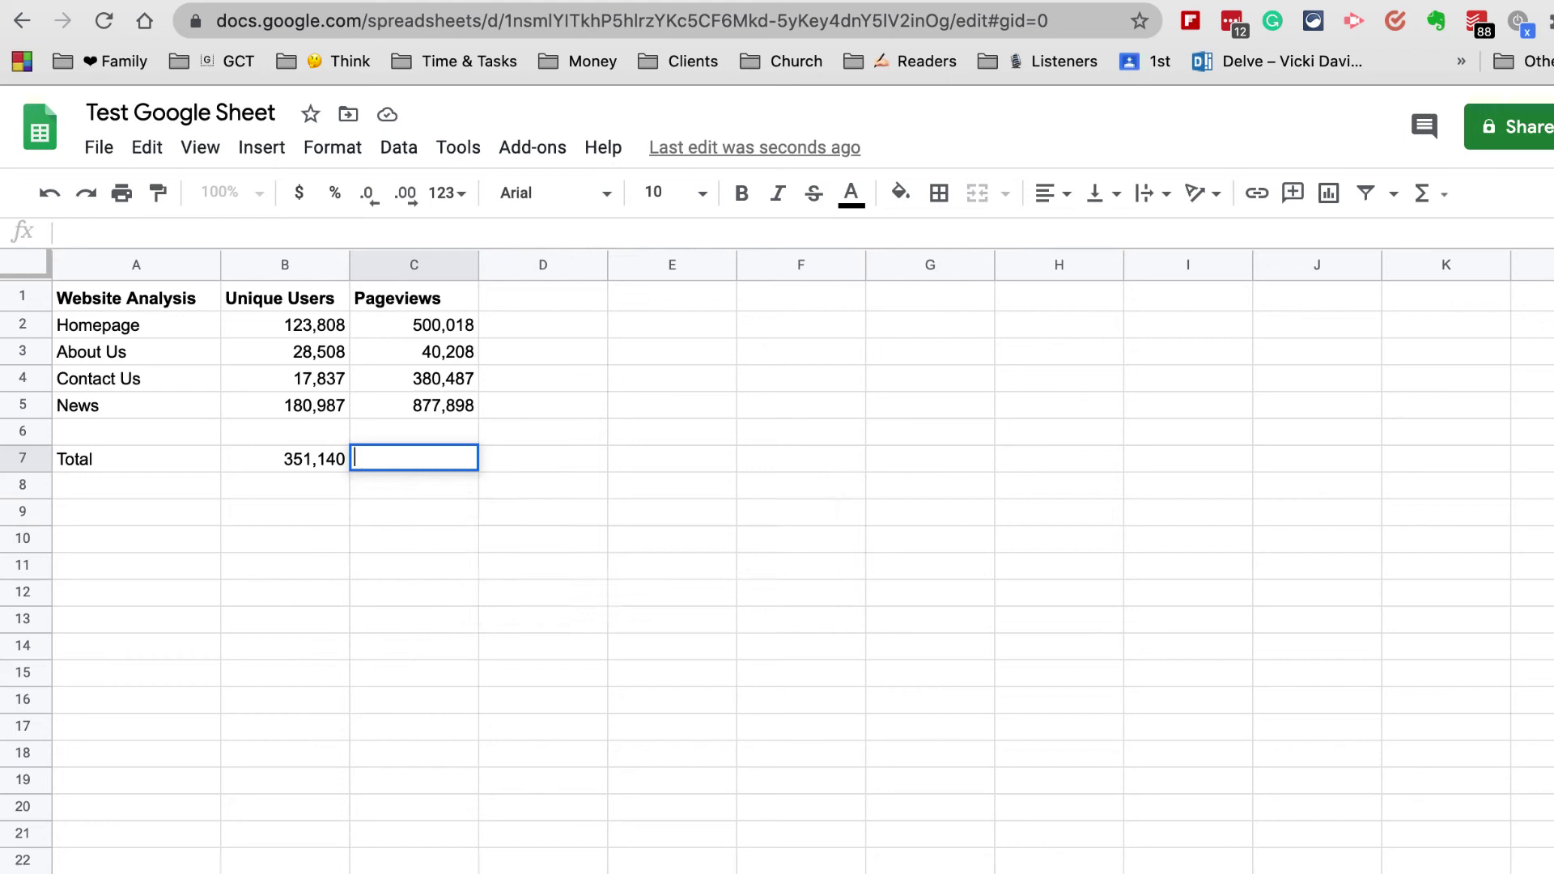
text(=)
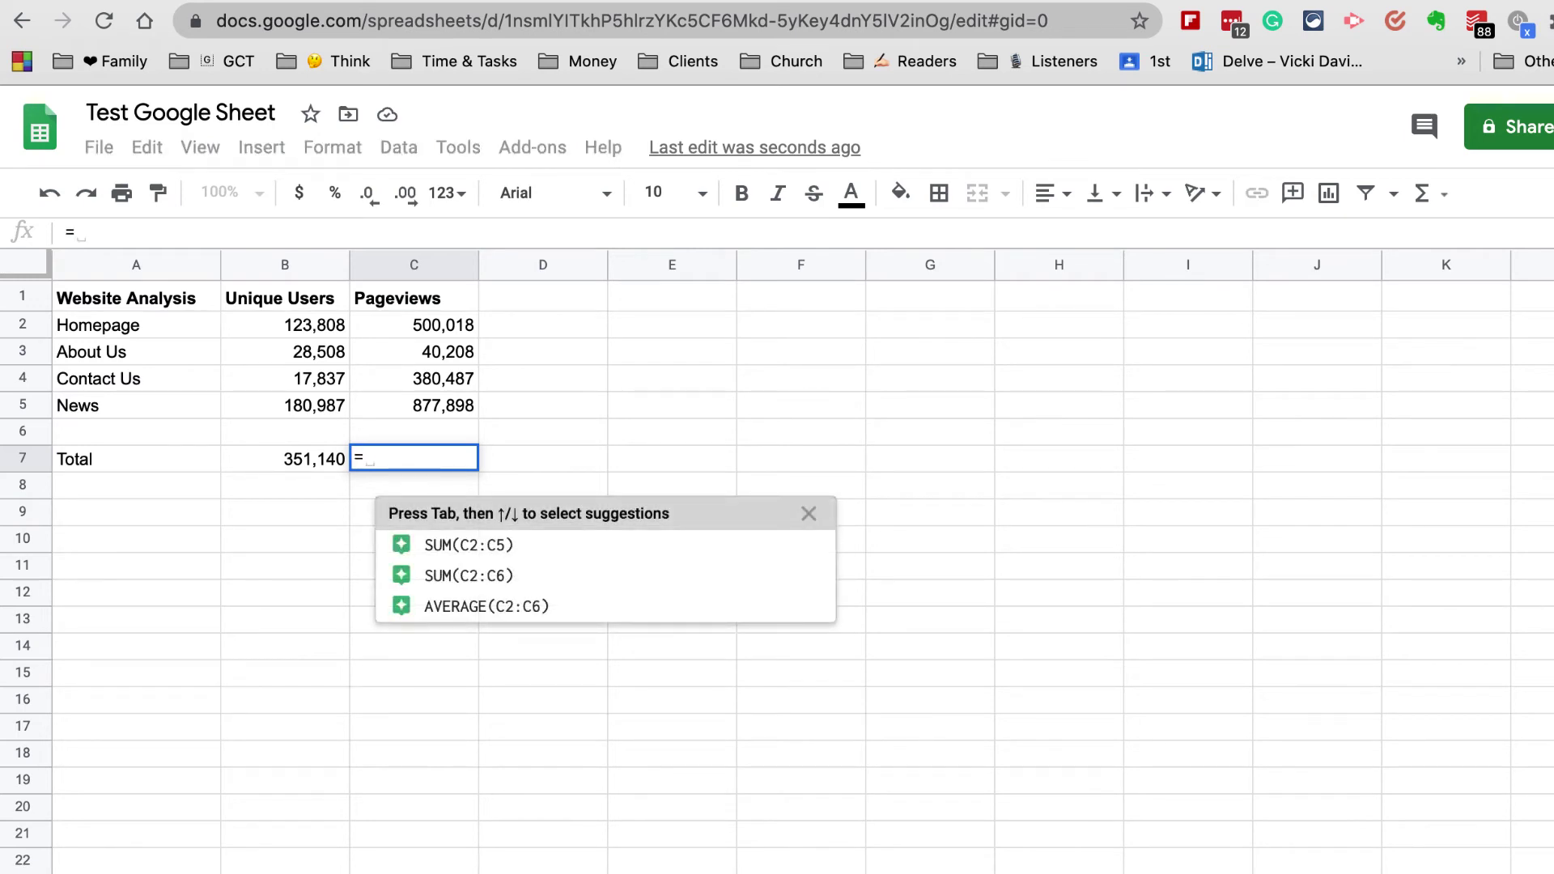
click(448, 547)
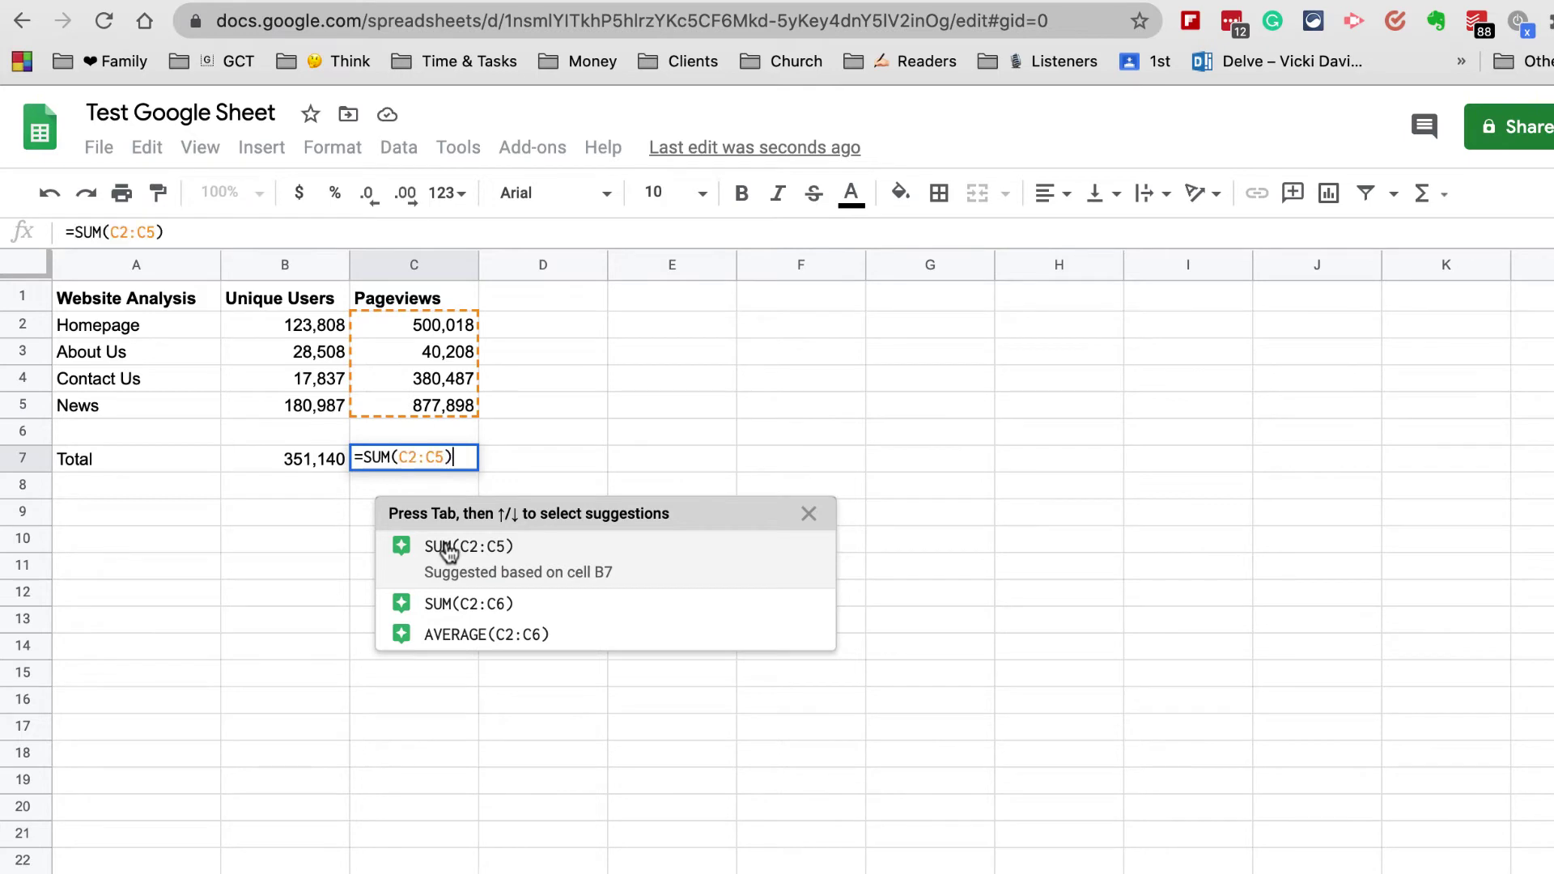
key(Return)
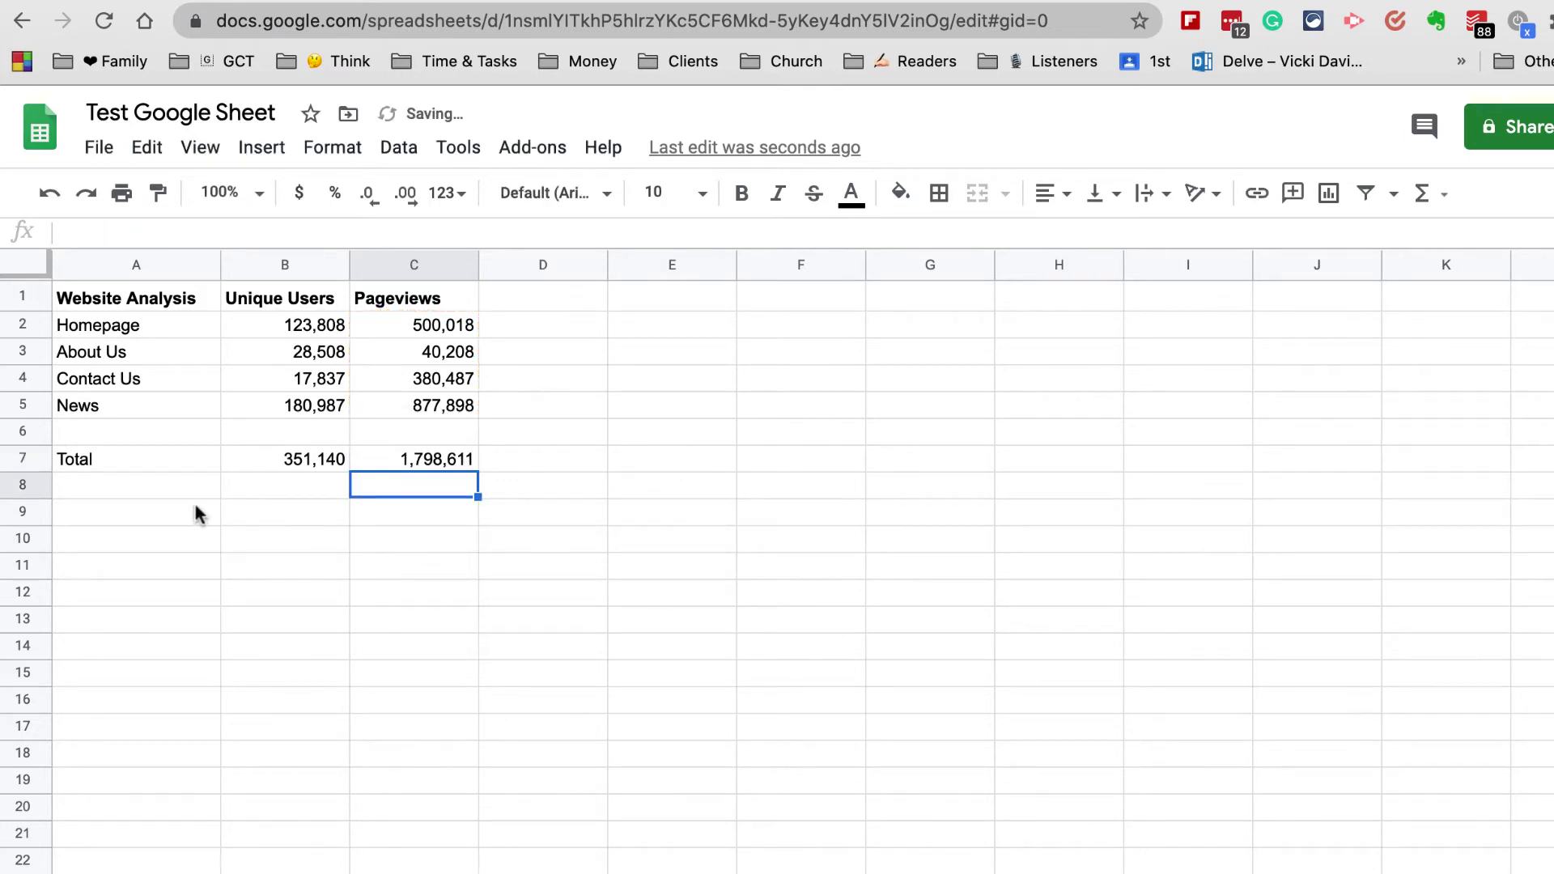
Label A8 'Average' and enter =AVERAGE(B2:B6) in B8, giving 87,785.
click(123, 488)
text(Av)
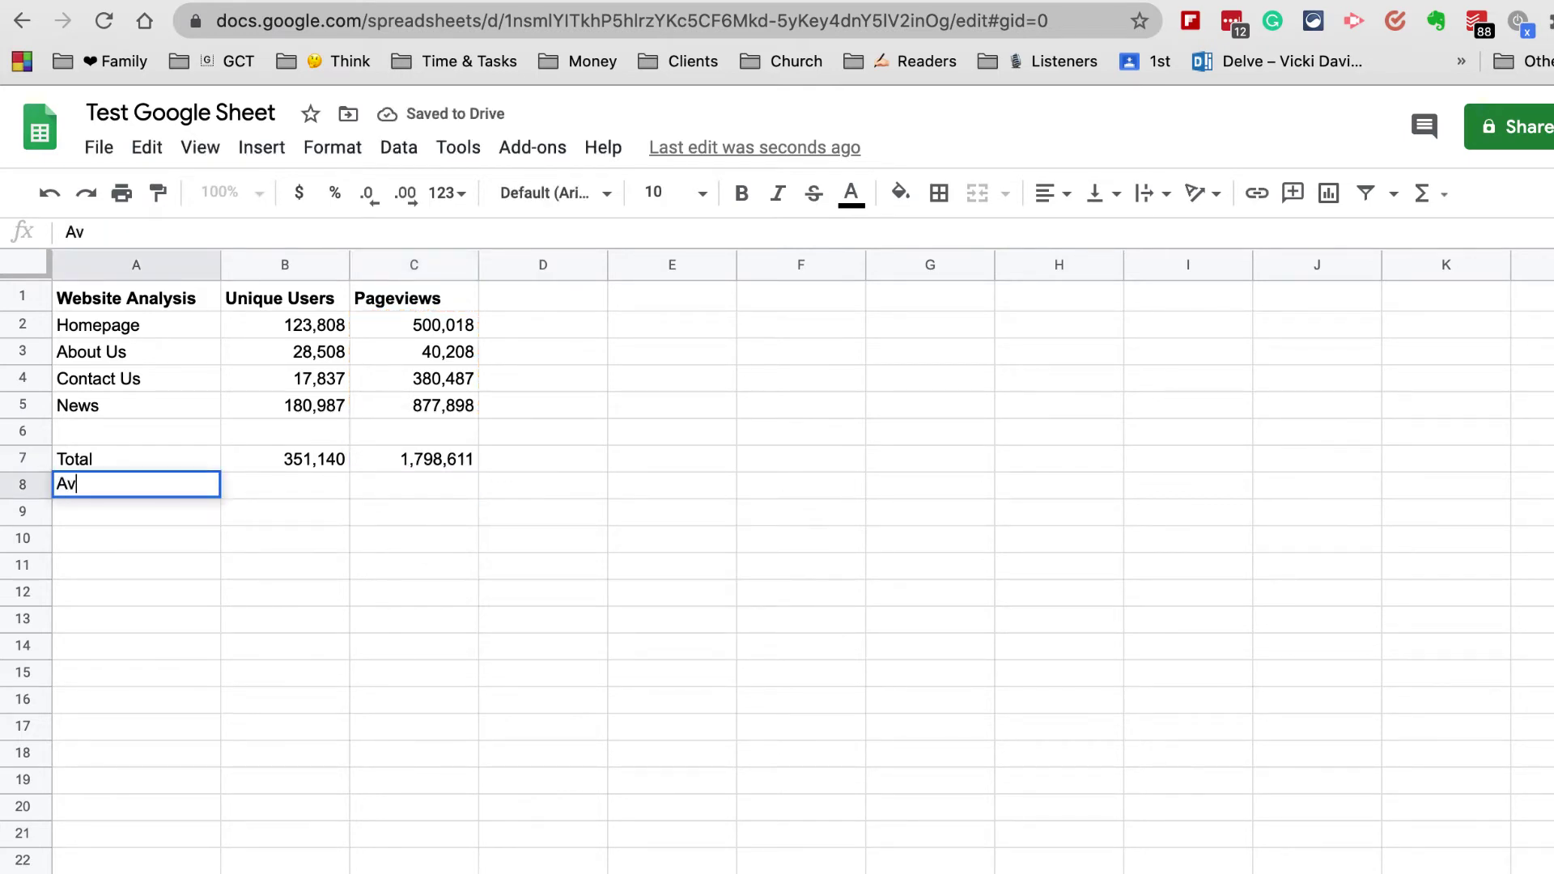
text(erage)
key(Tab)
text(==)
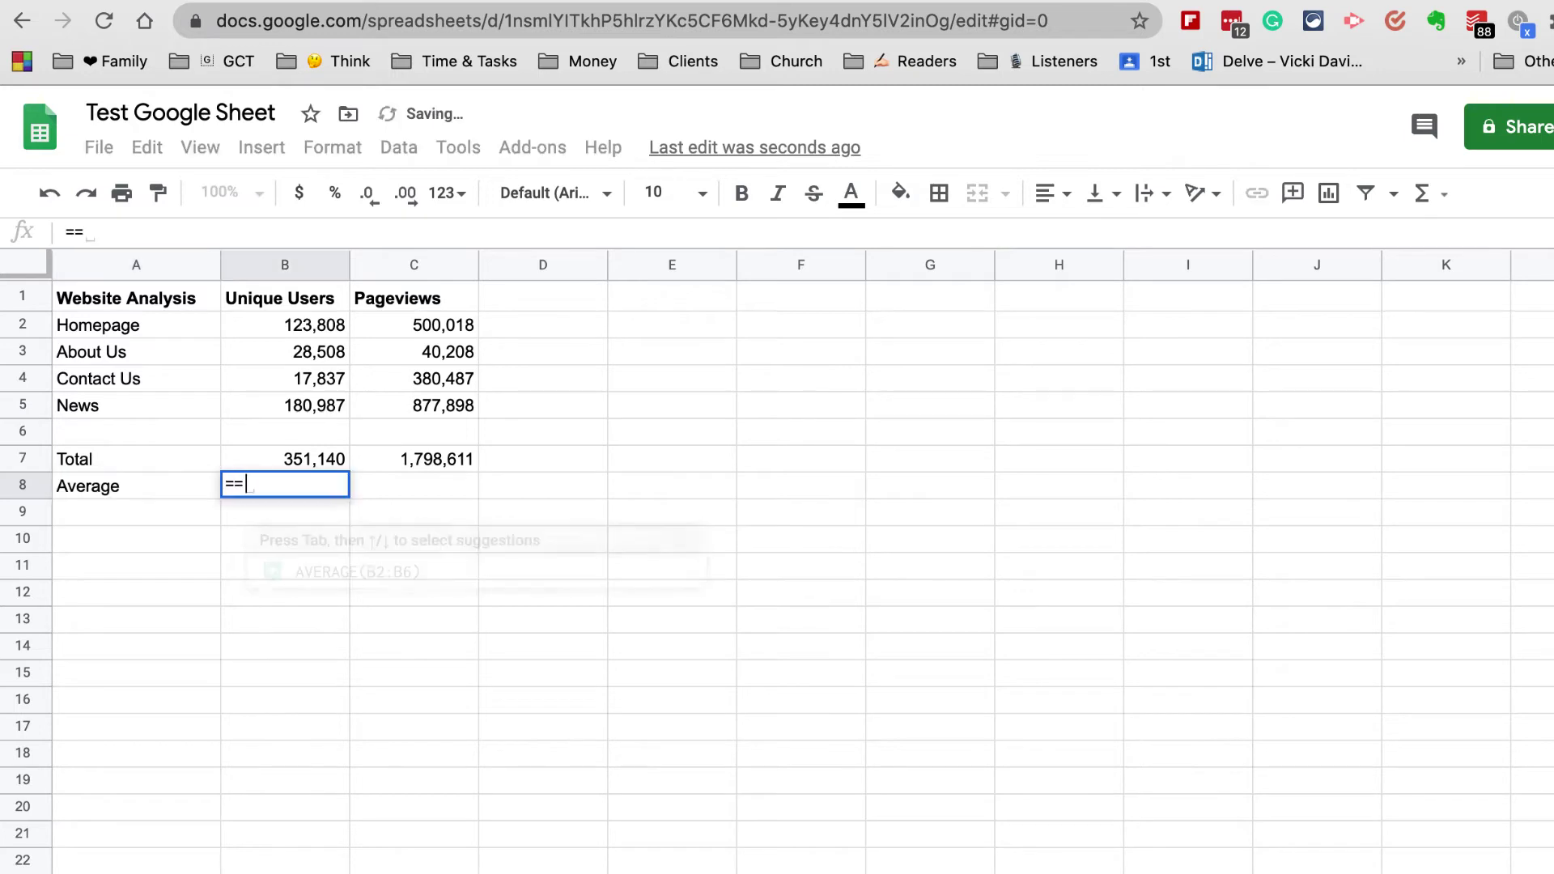
key(BackSpace)
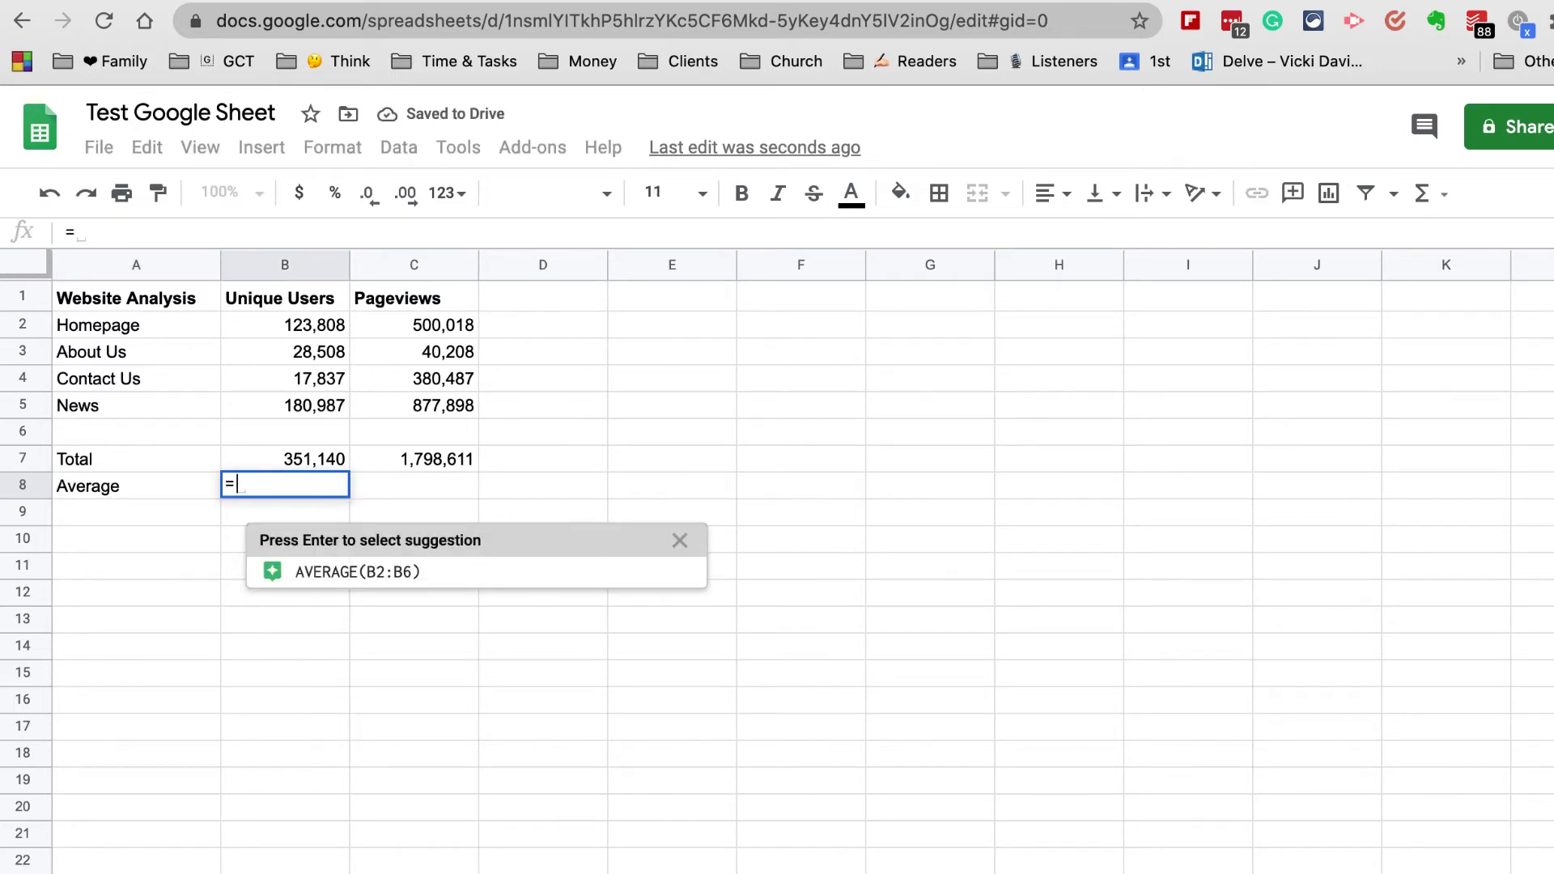
mouse_move(323, 573)
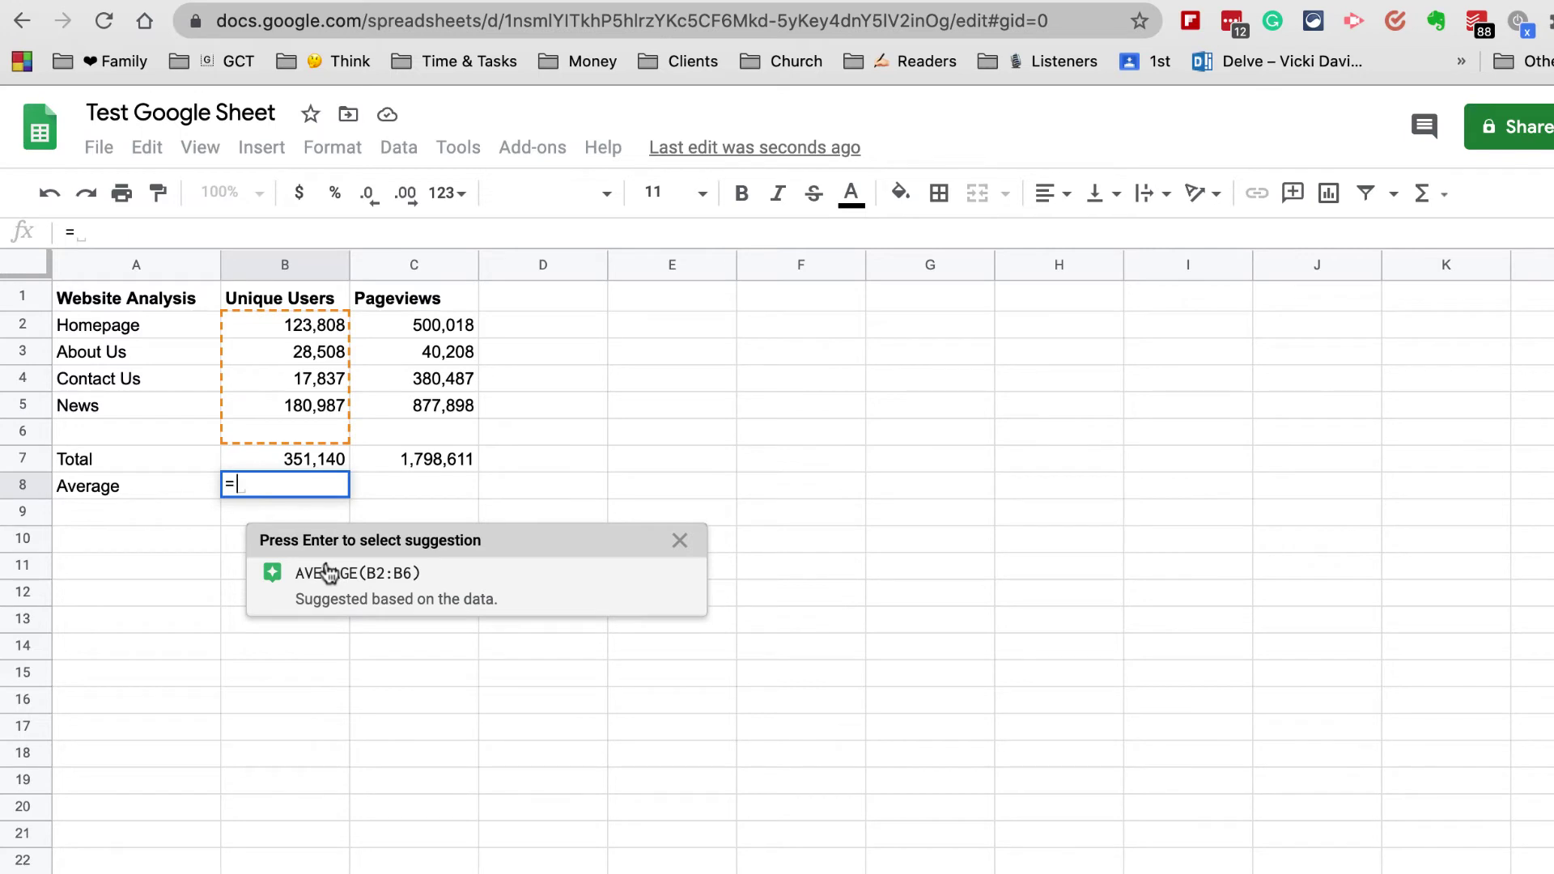
click(328, 573)
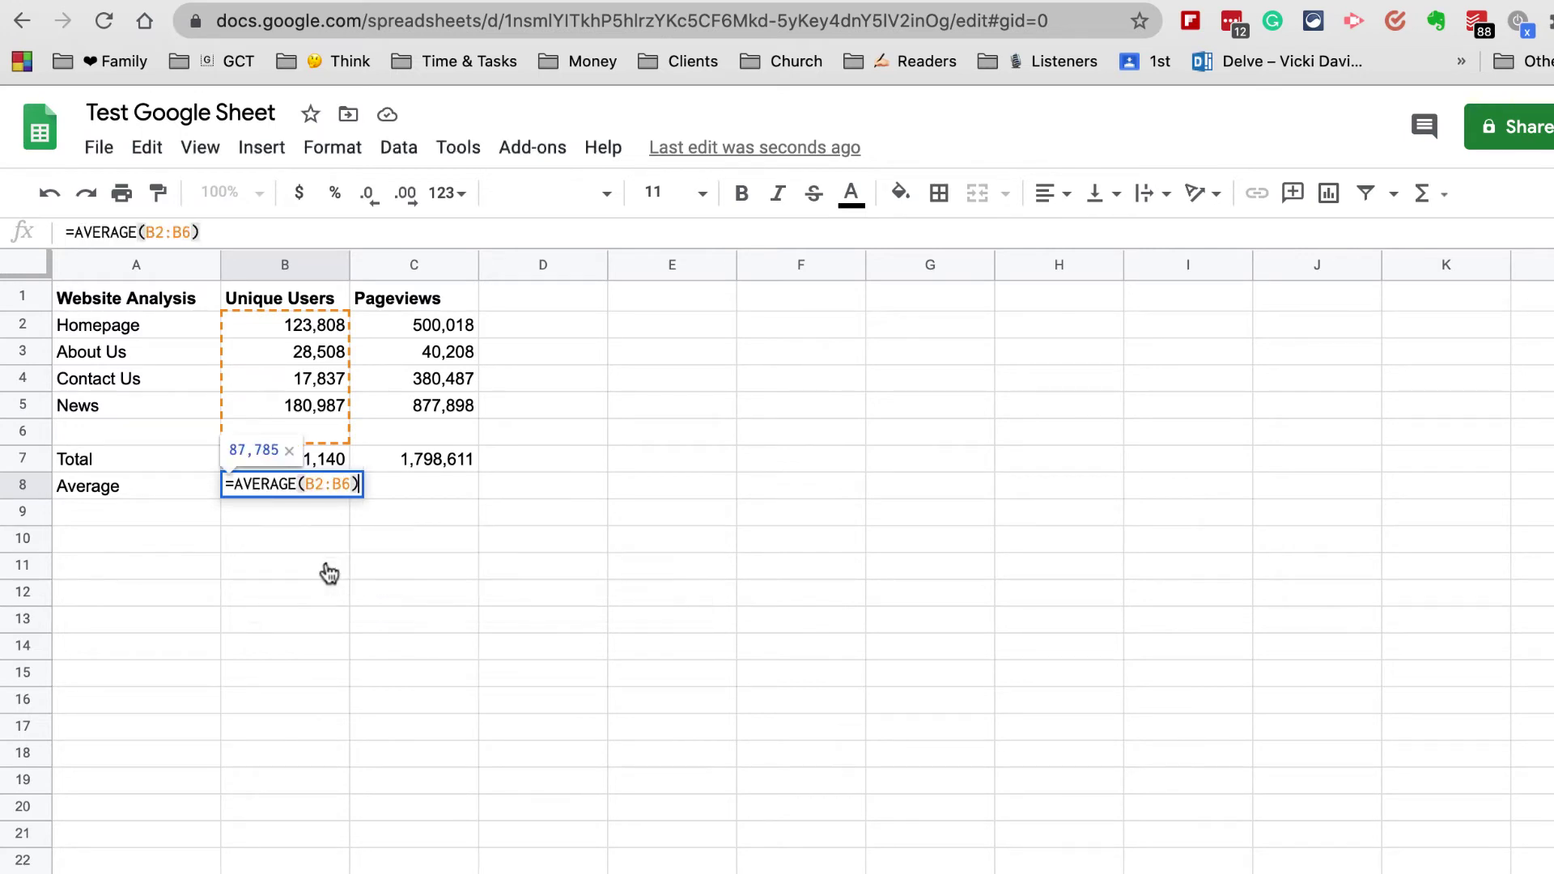
key(Return)
Fill the average formula into C8, giving 449,653 pageviews.
click(301, 490)
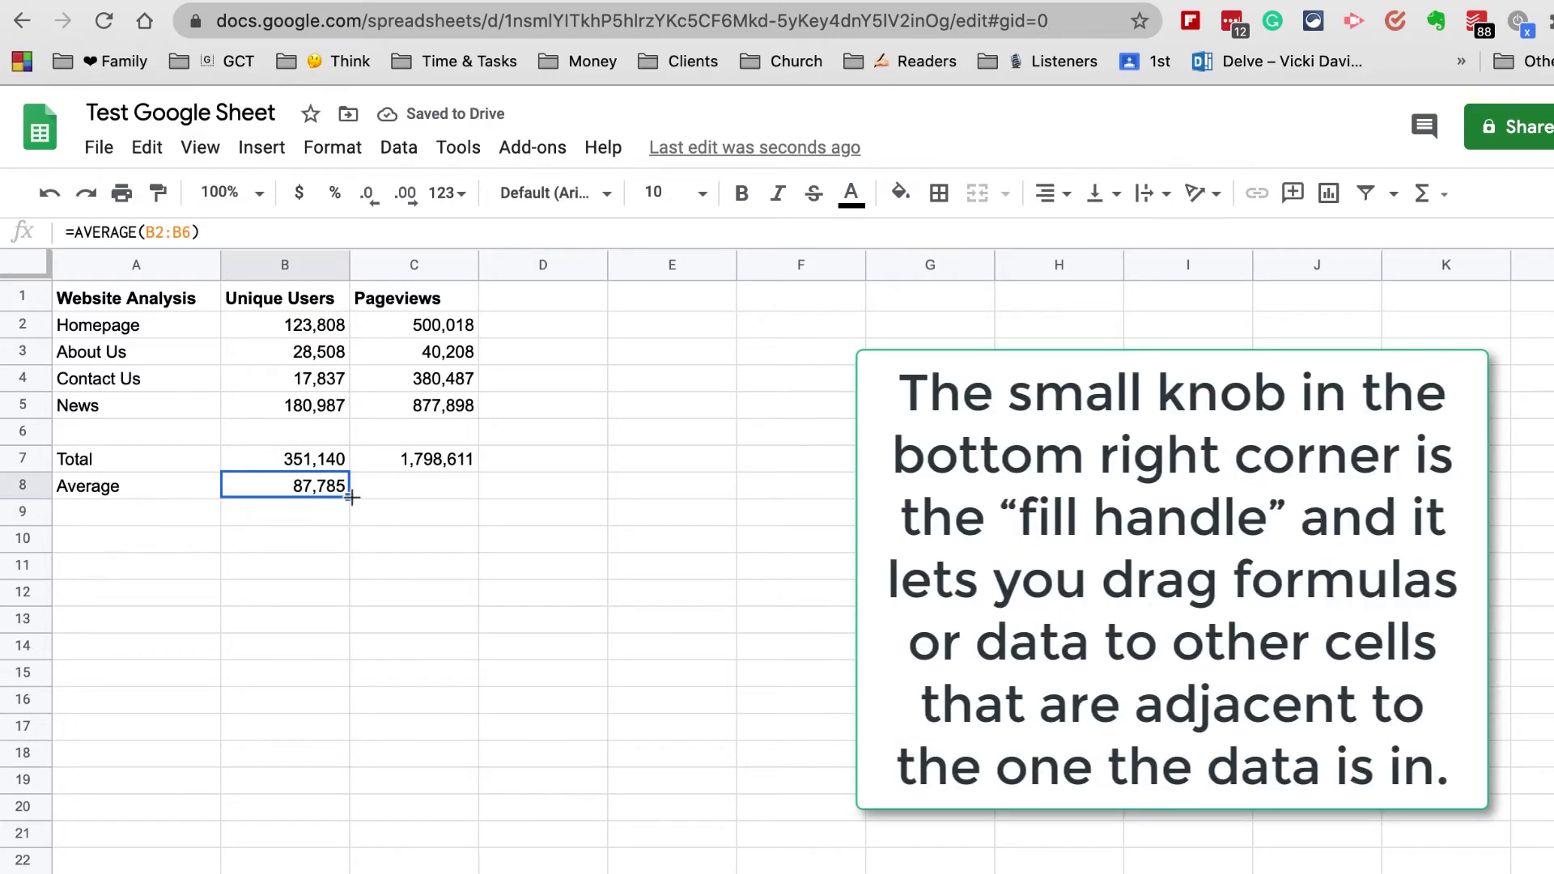
drag(351, 496, 409, 495)
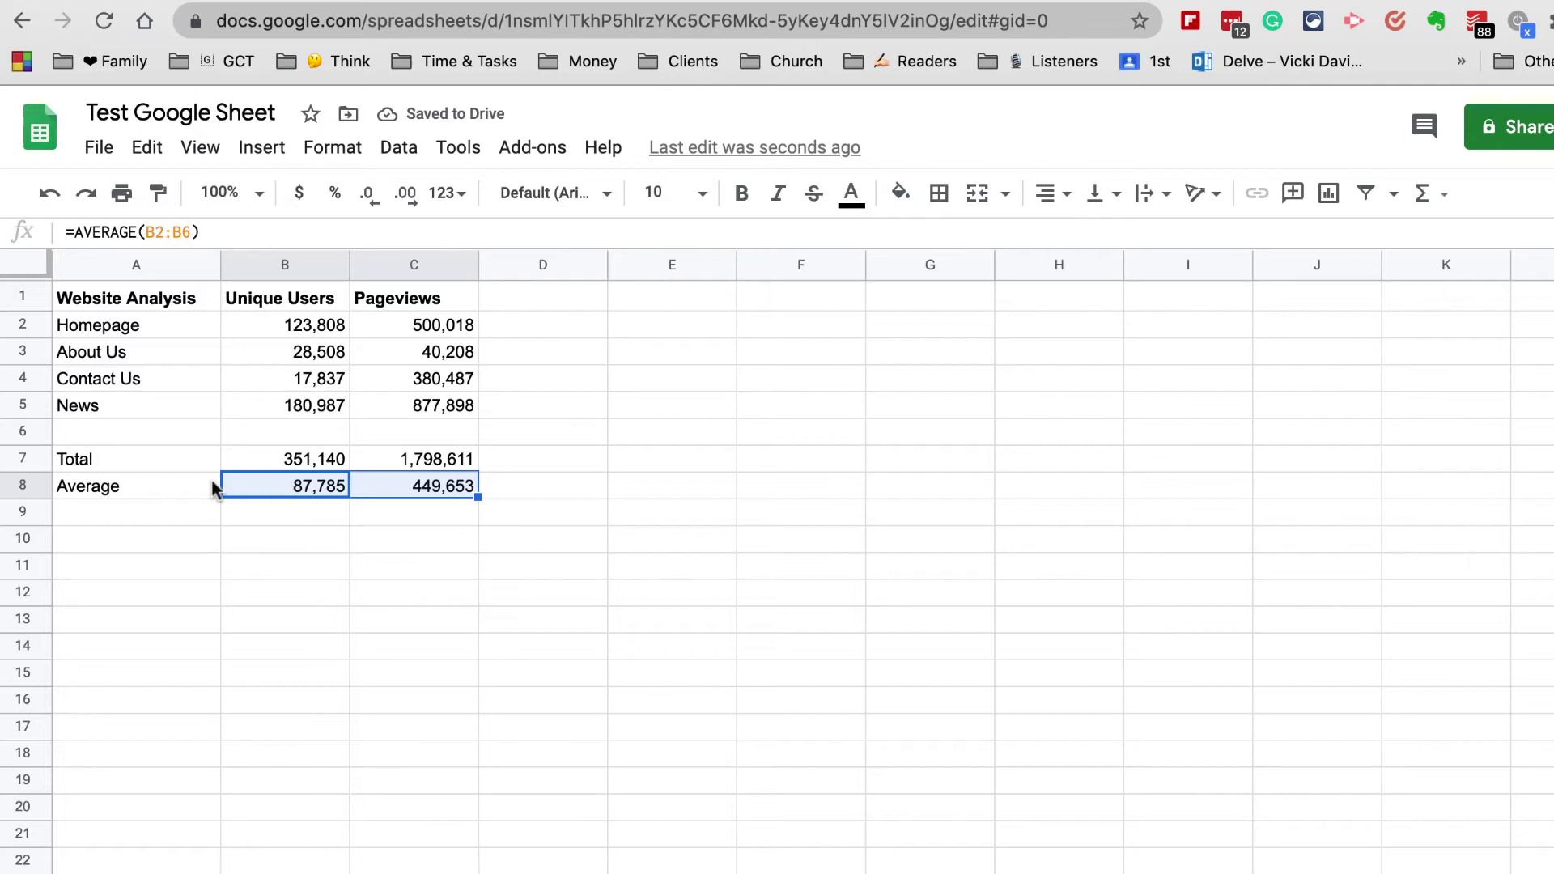
click(204, 514)
Add a 'Maximum' row with =MAX(B2:B6), giving 180,987 unique users.
text(Maximum)
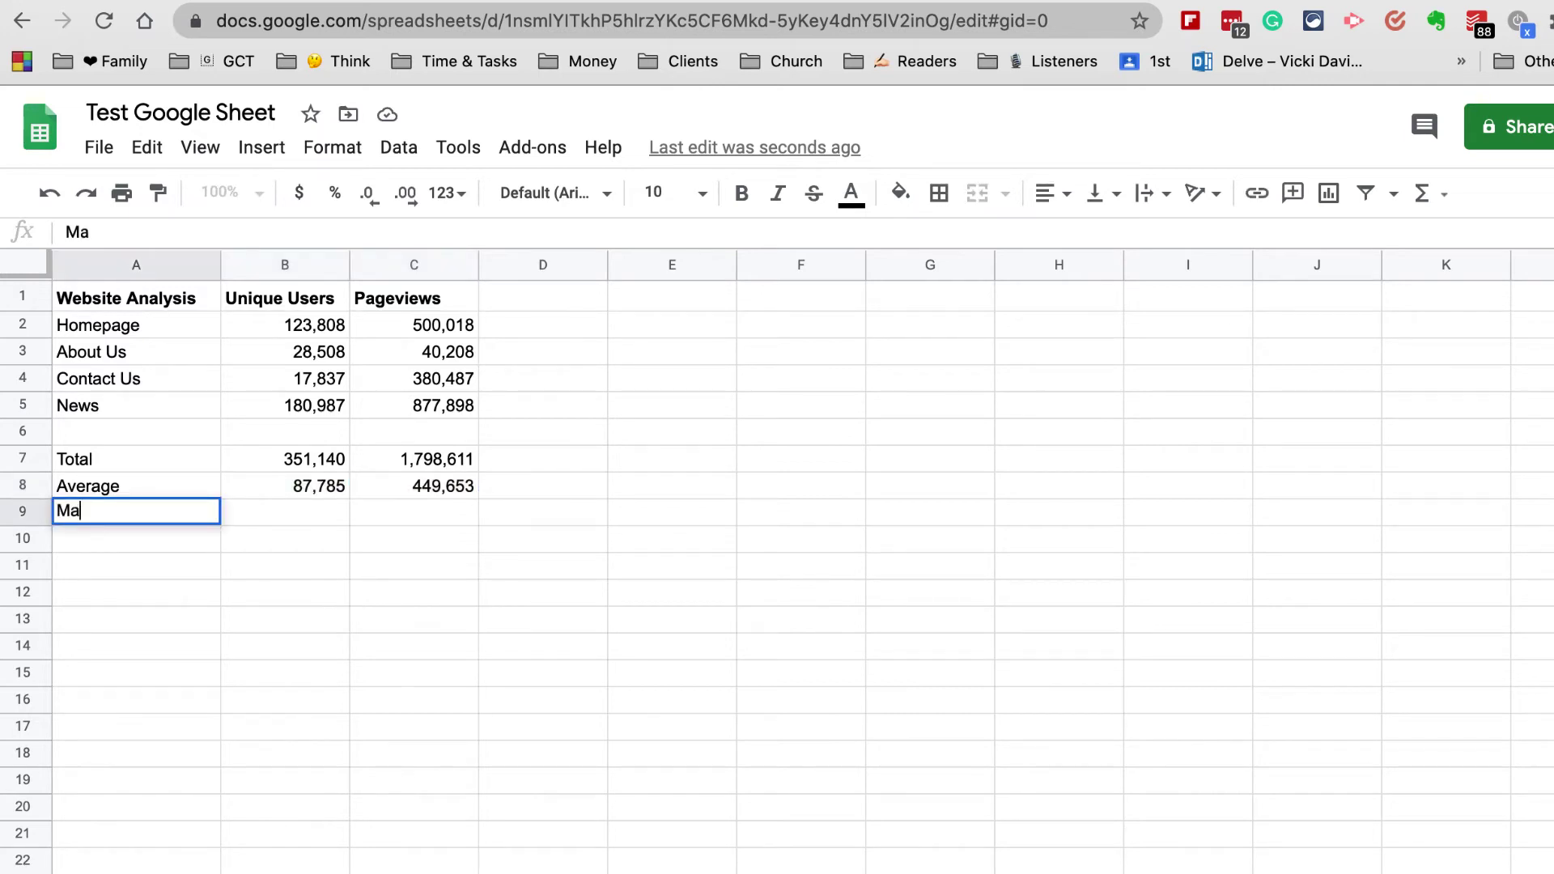
click(285, 512)
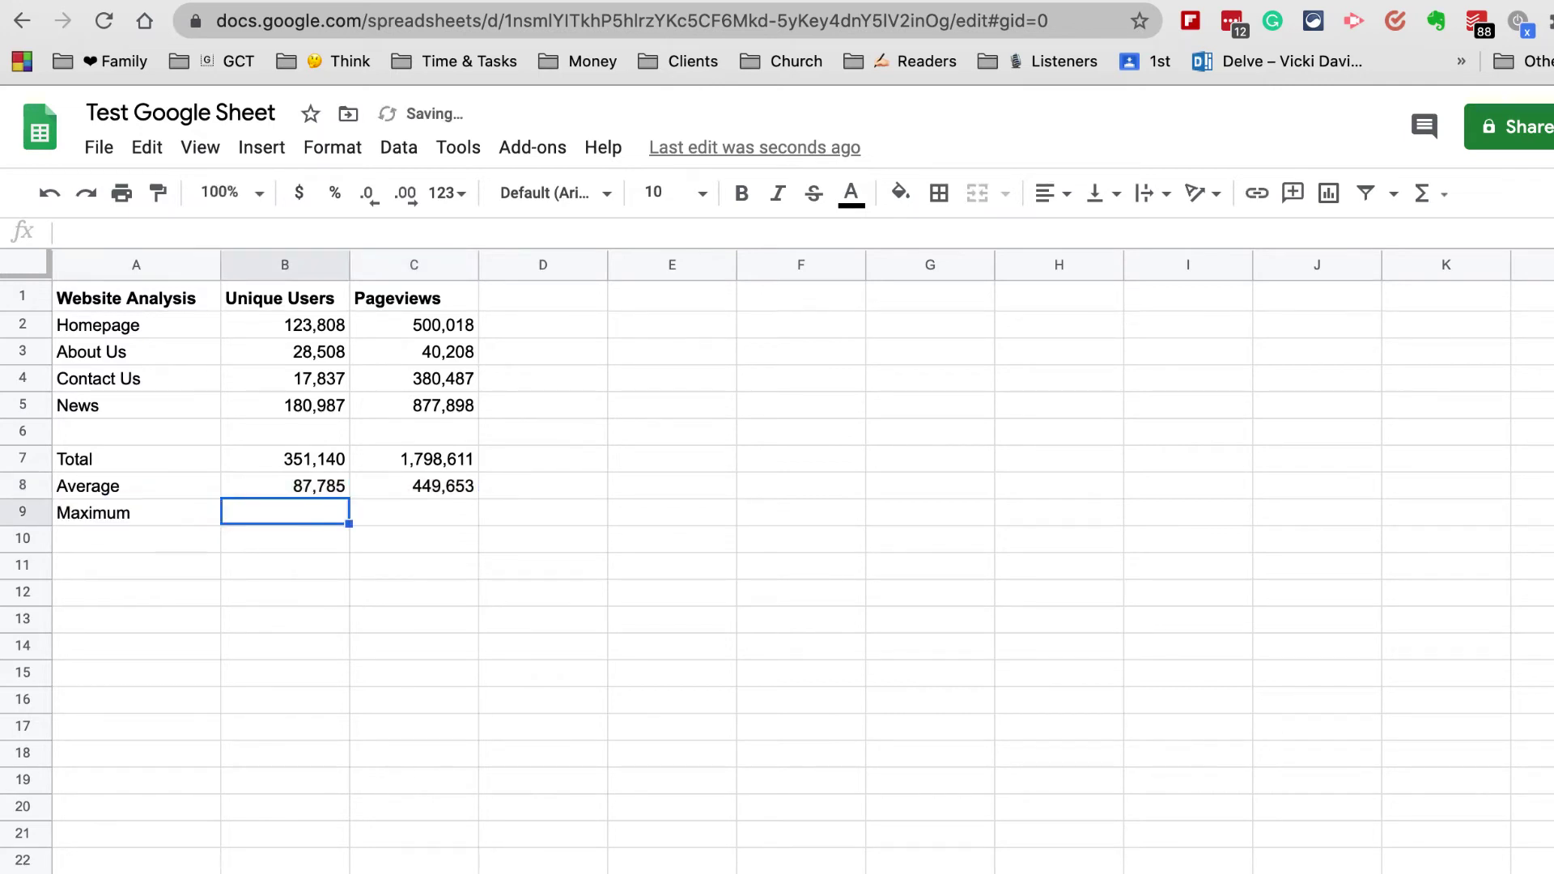
text(=)
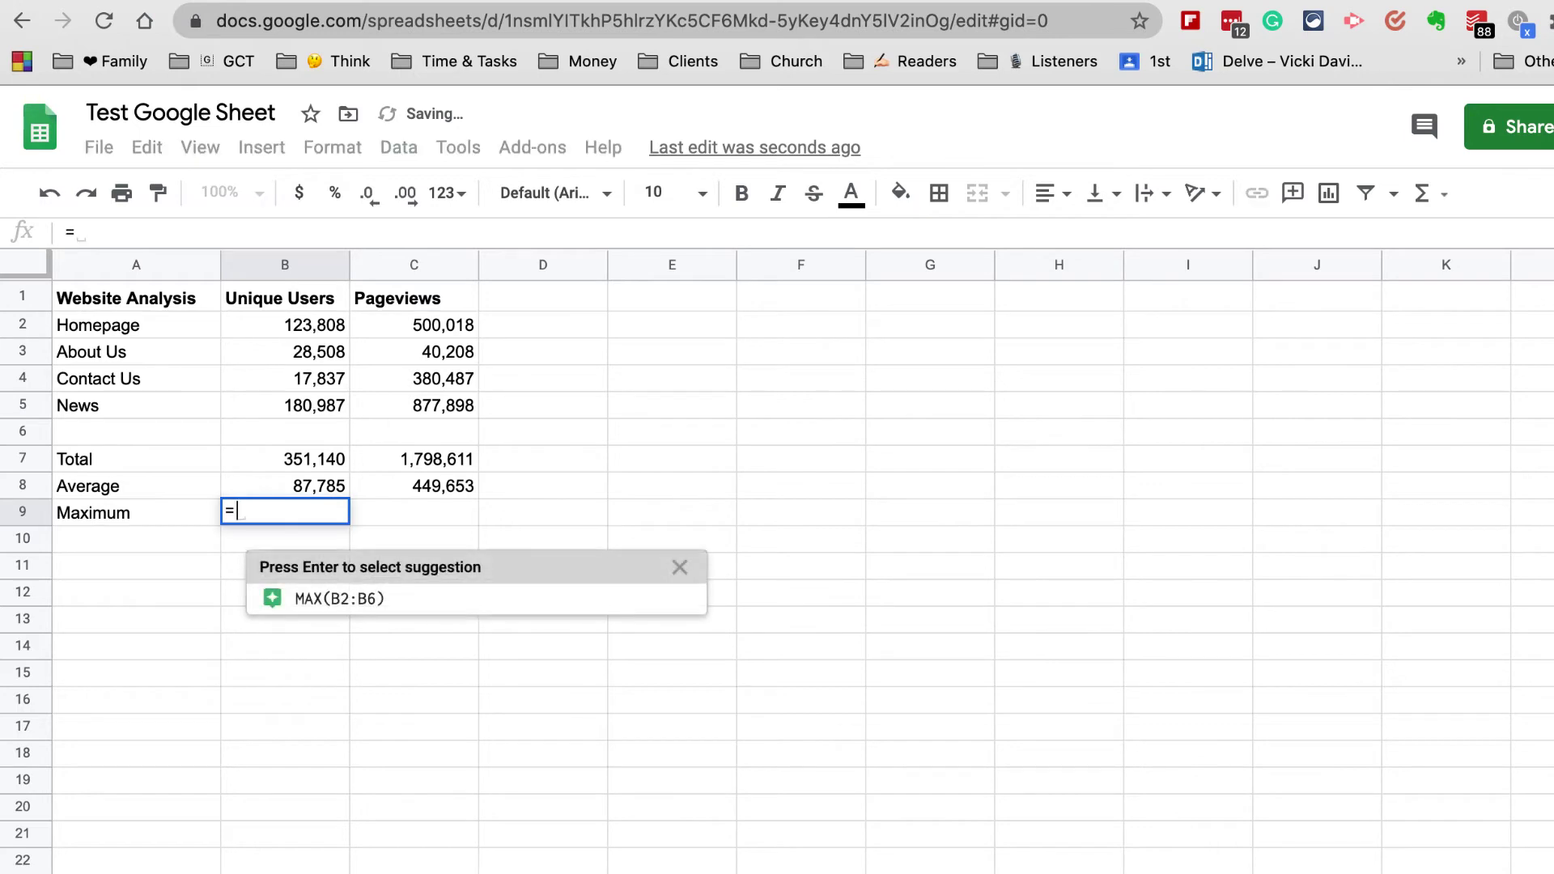
click(332, 603)
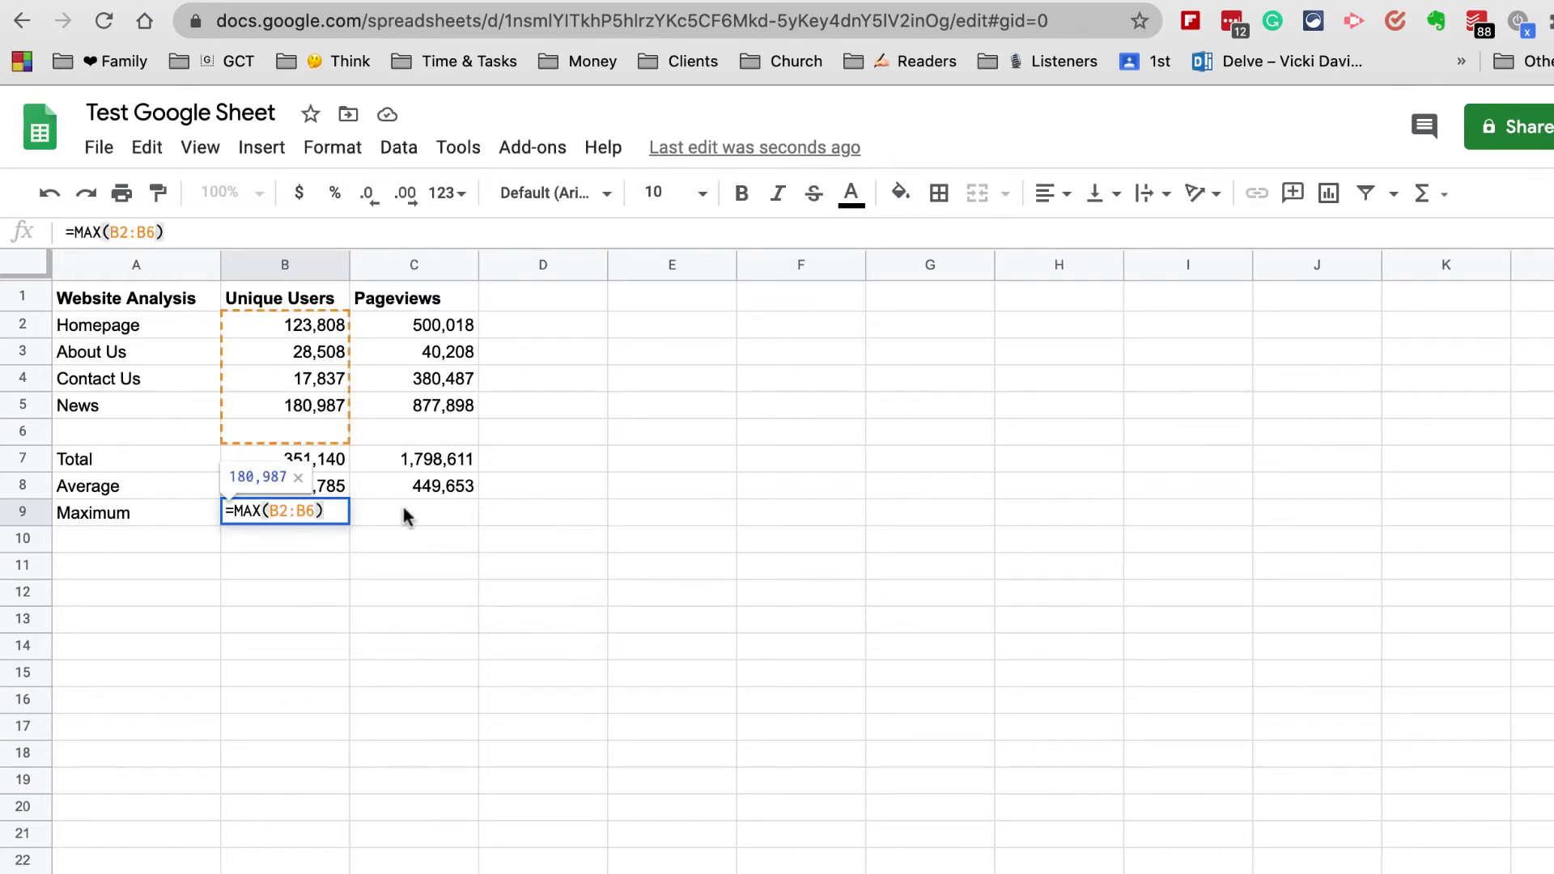
key(Return)
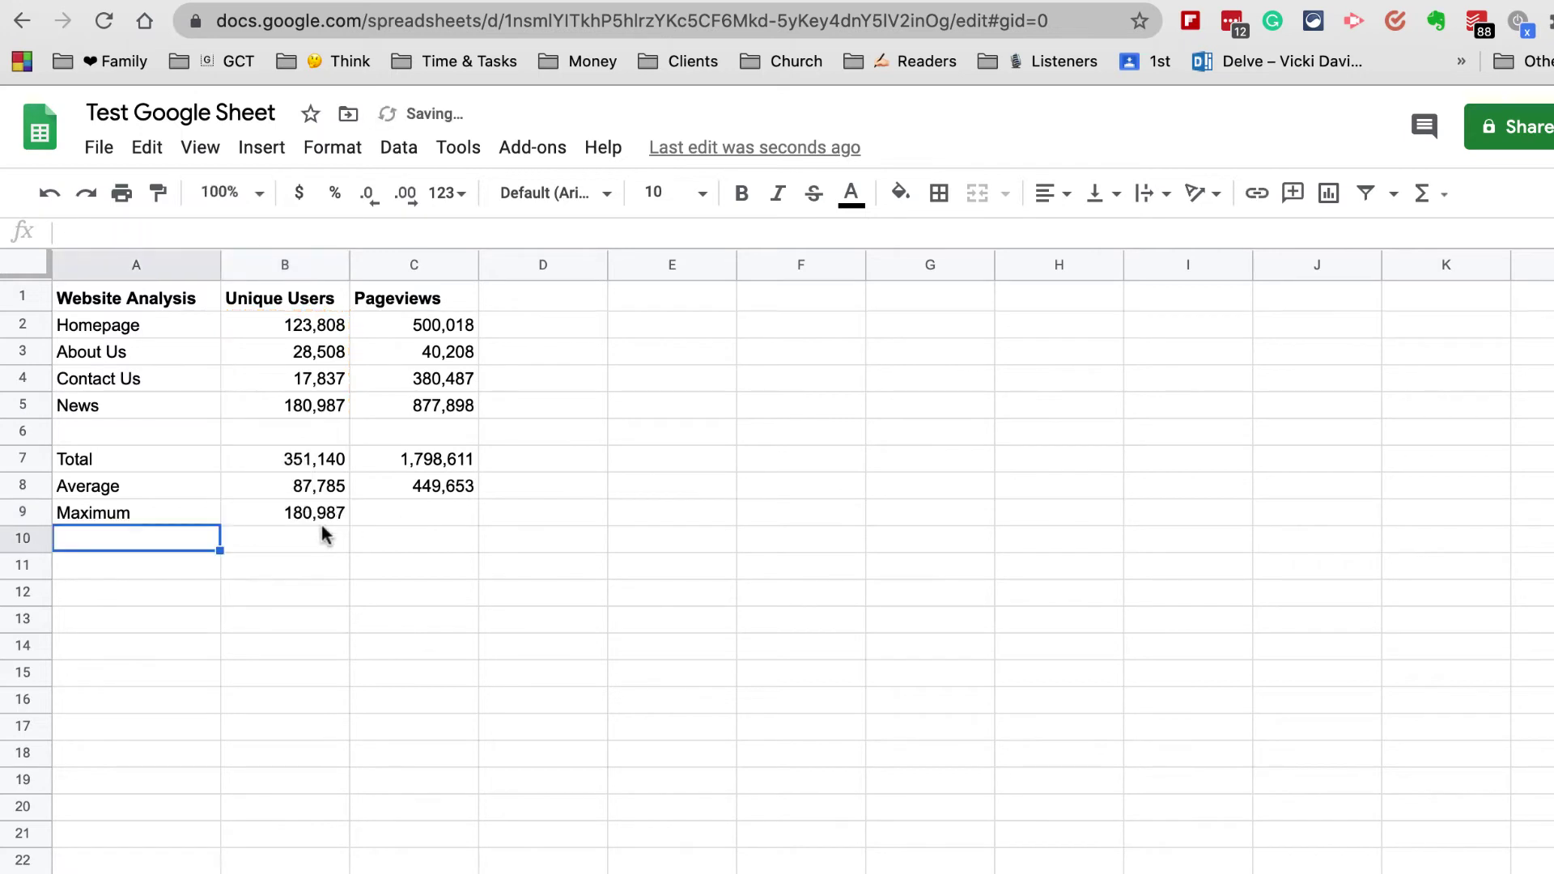
Add a 'Minimum' row with =MIN(B2:B6), giving 17,837 unique users.
text(Minimum)
key(Tab)
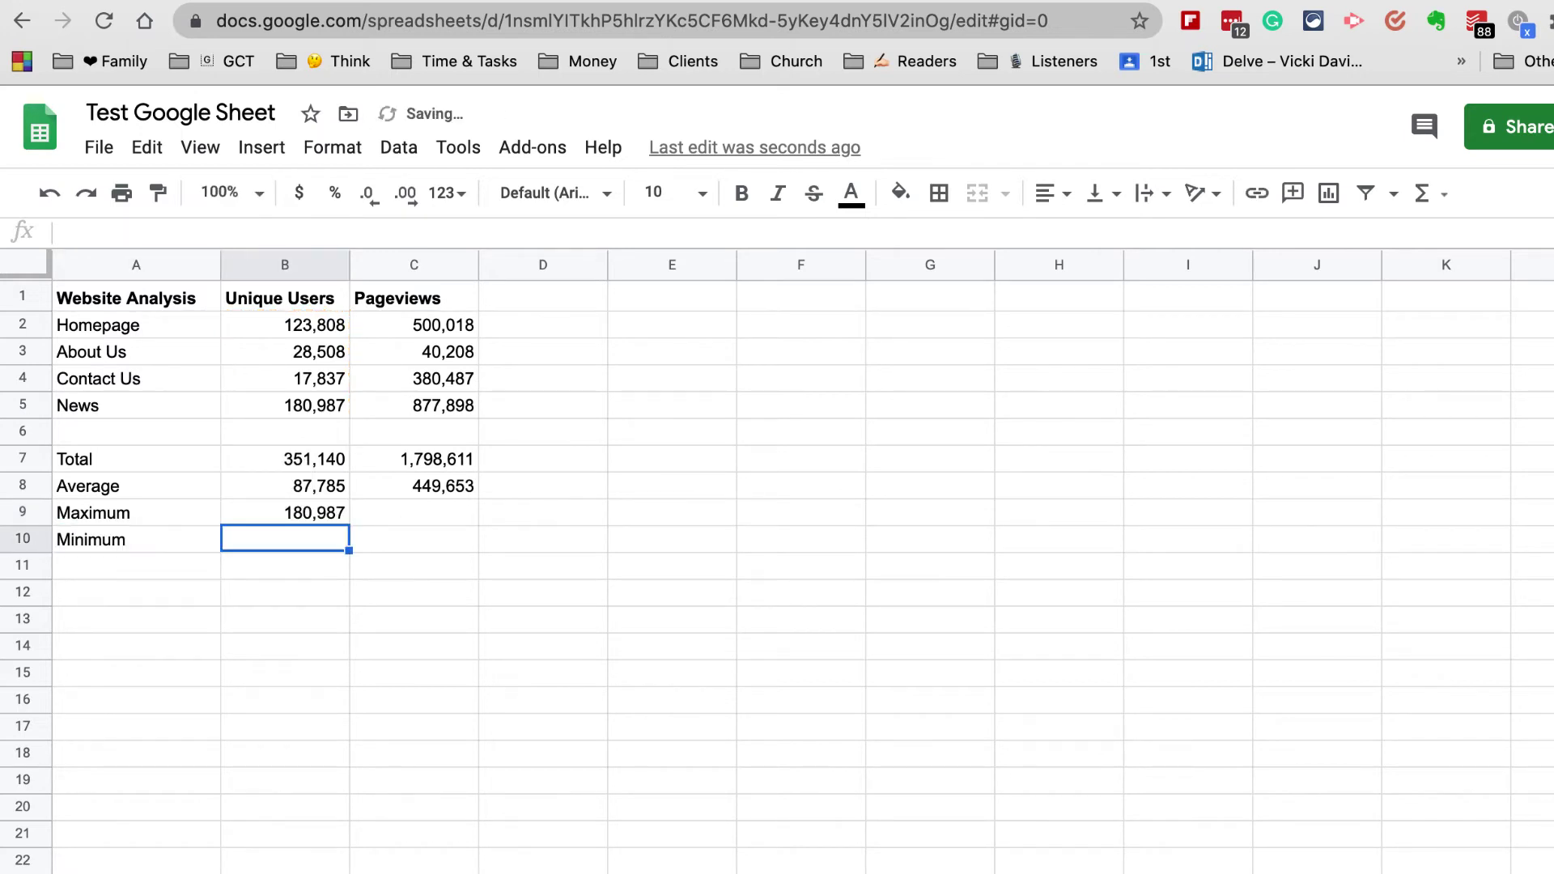
text(=)
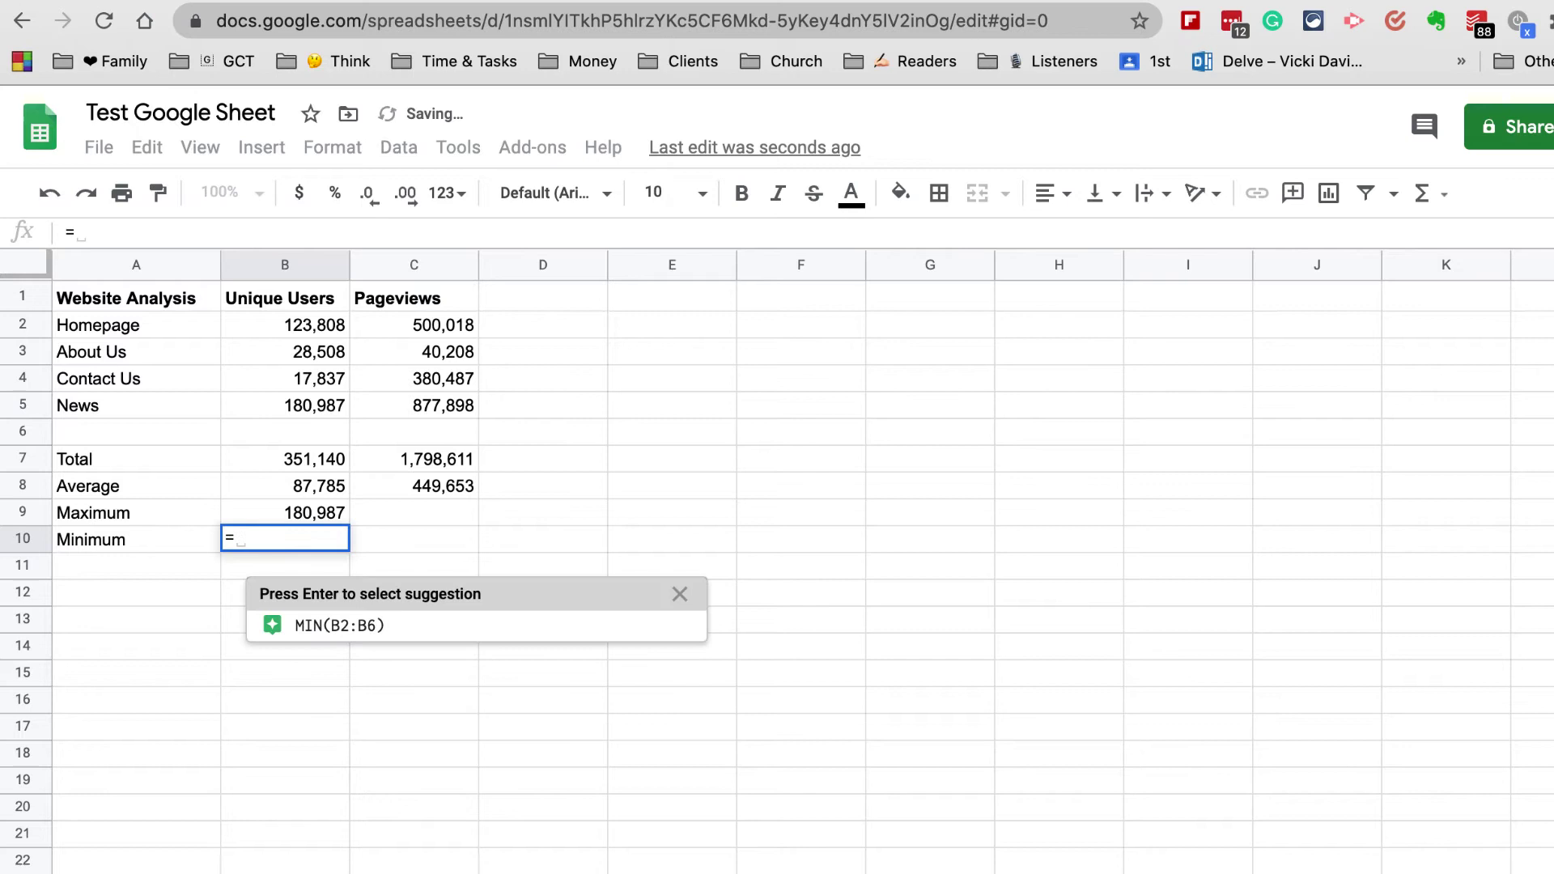
click(360, 625)
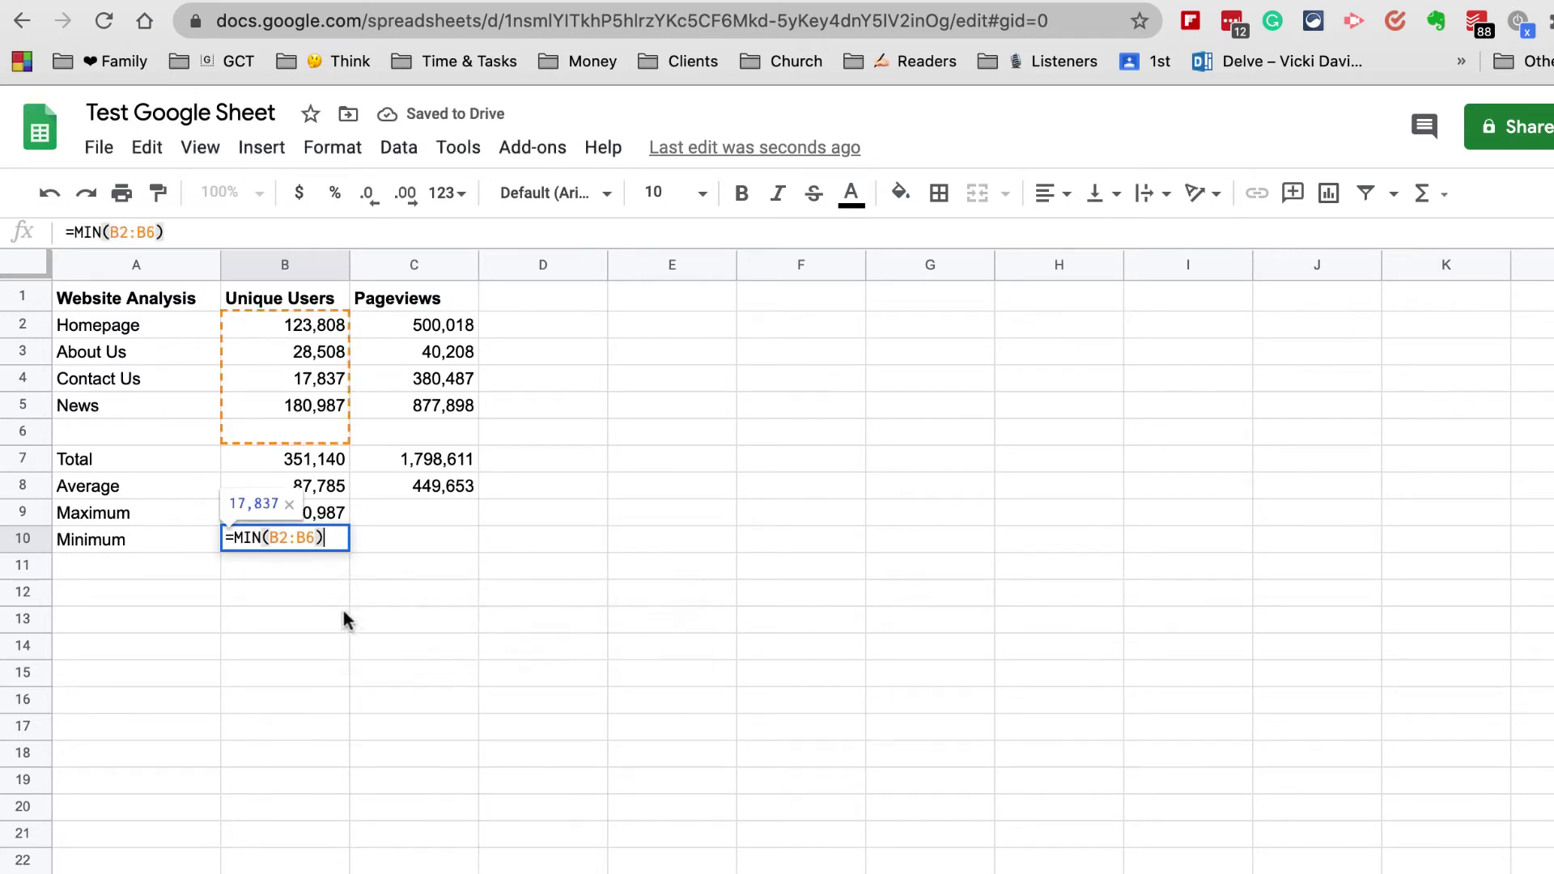
key(Return)
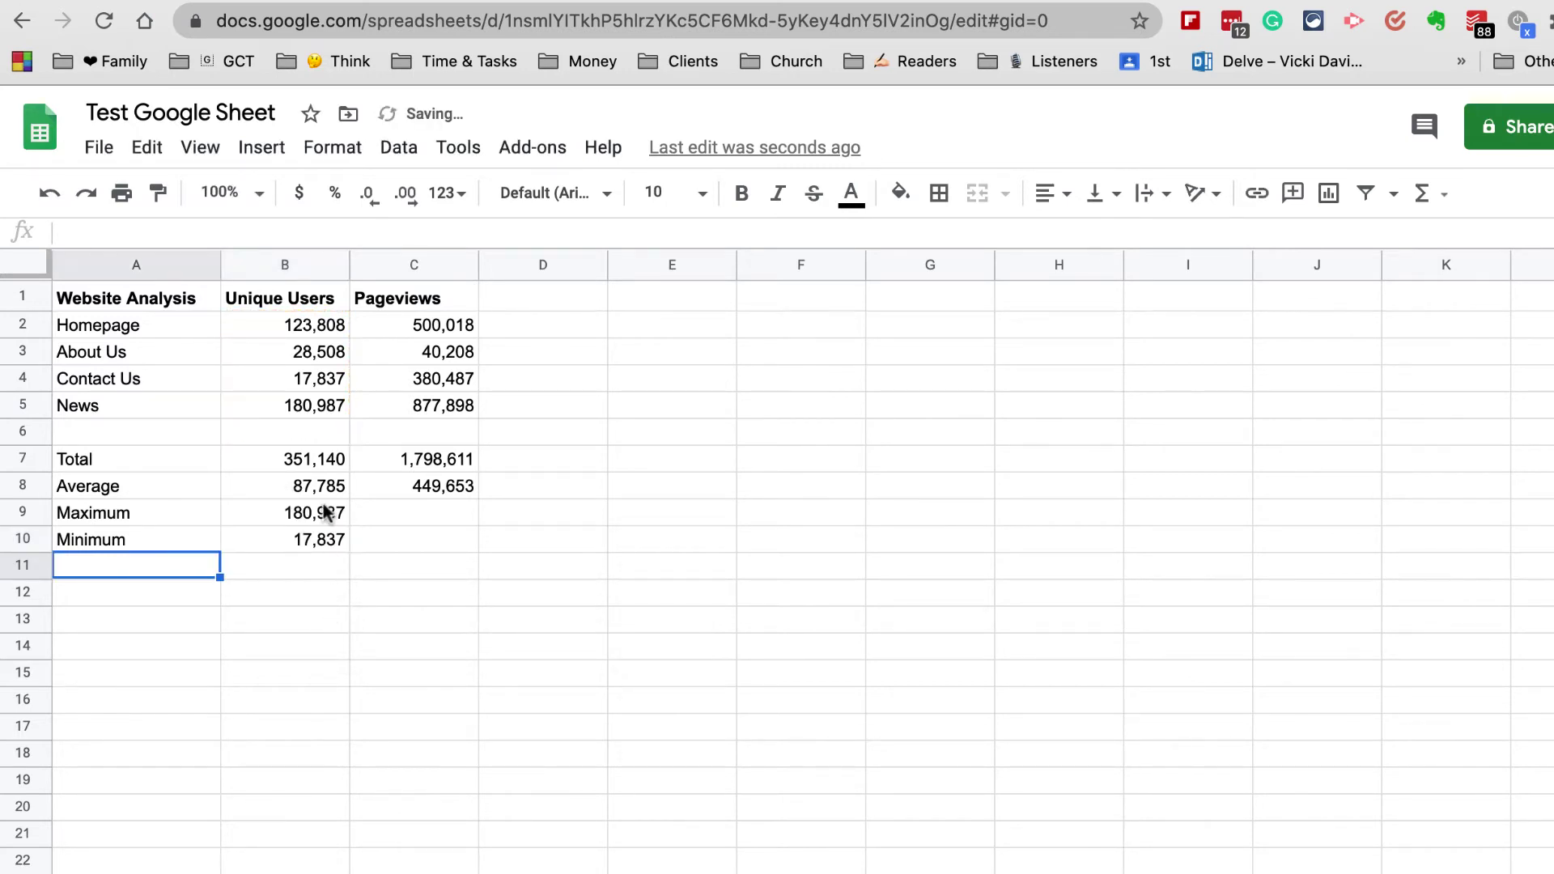
Fill MAX and MIN into Pageviews (877,898; 40,208), then select A1:C5 for charting.
click(322, 518)
drag(322, 531, 426, 565)
click(427, 565)
click(312, 512)
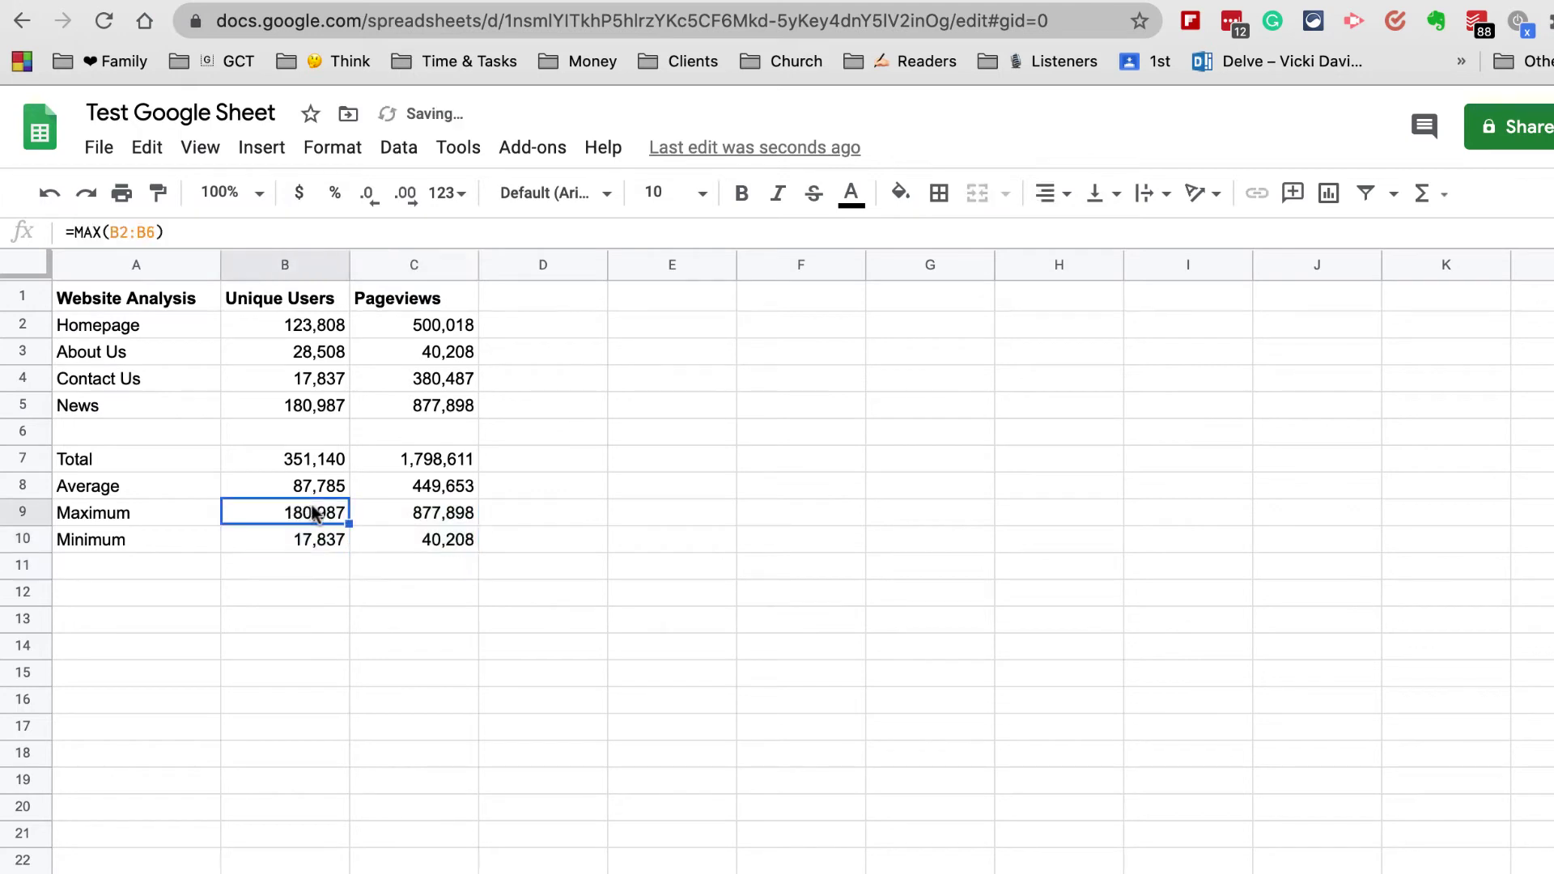
click(413, 516)
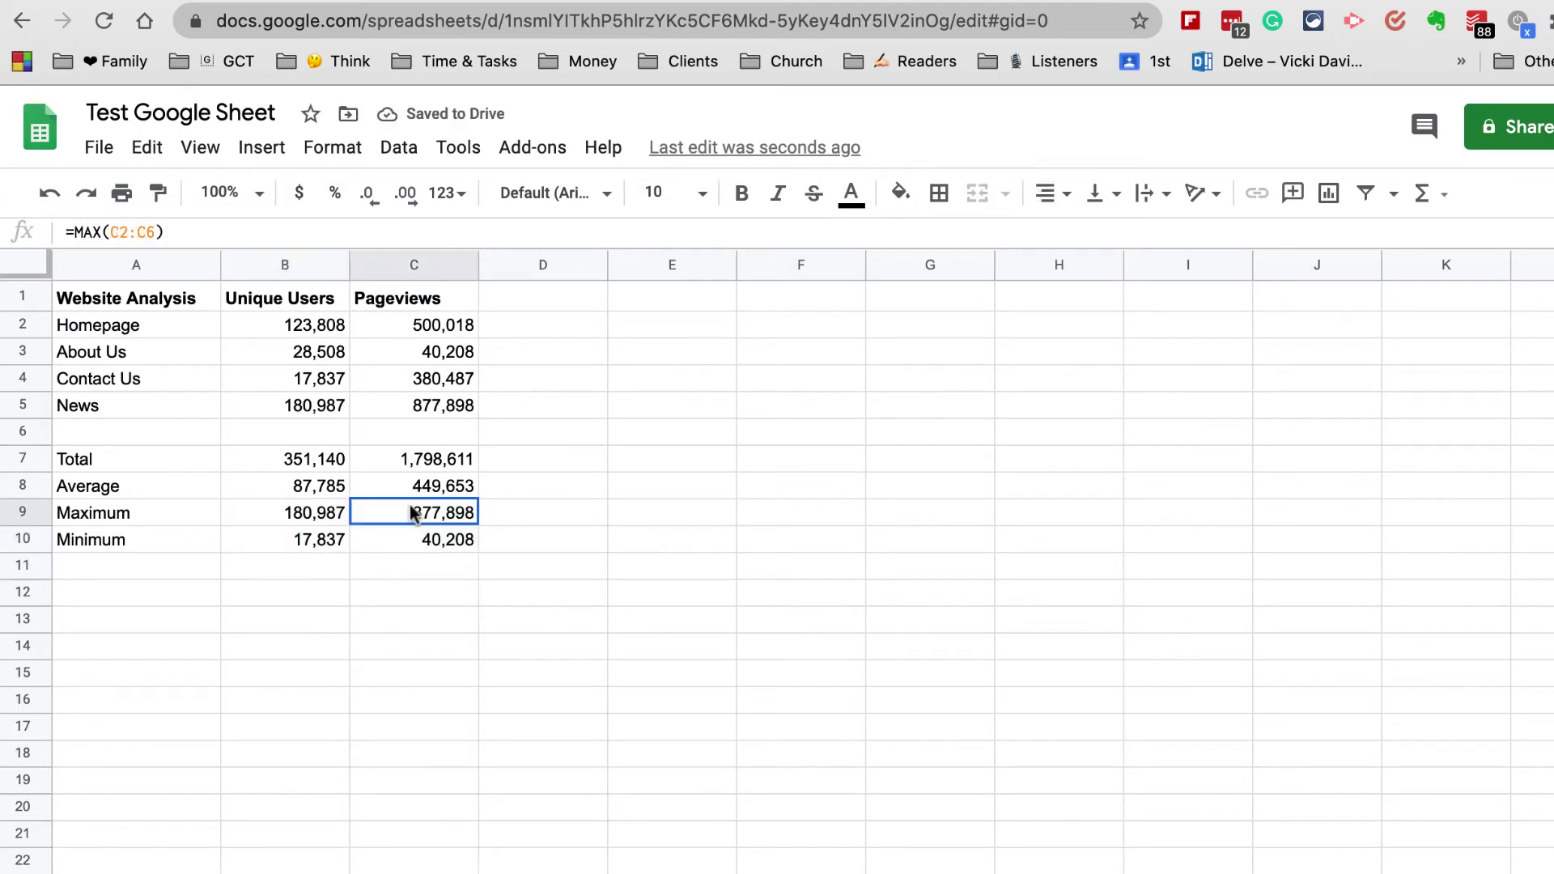
click(303, 536)
click(392, 543)
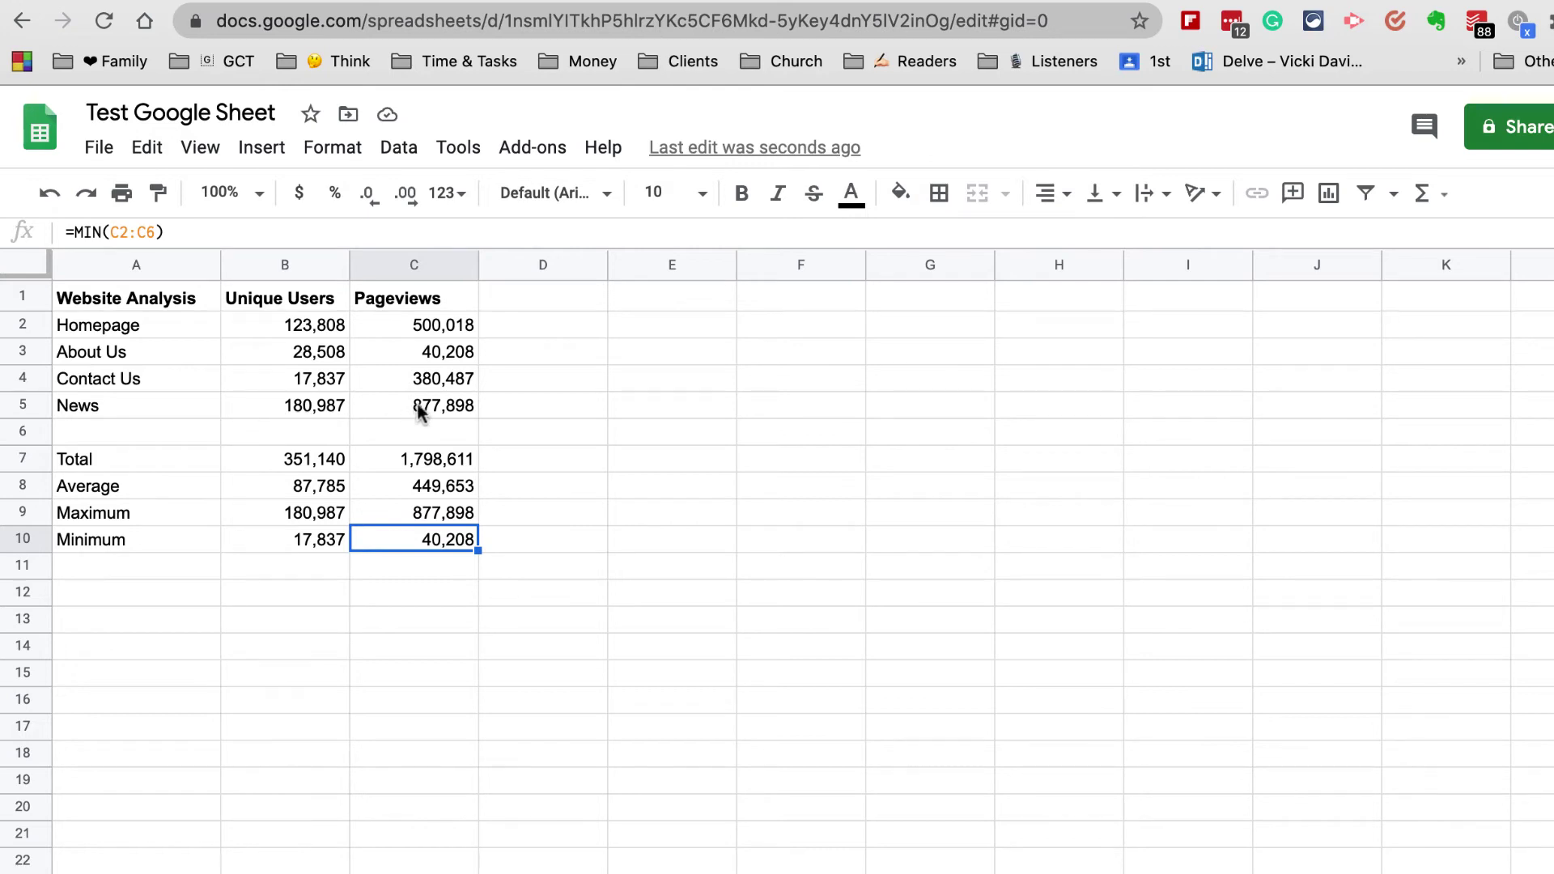
drag(415, 406, 115, 294)
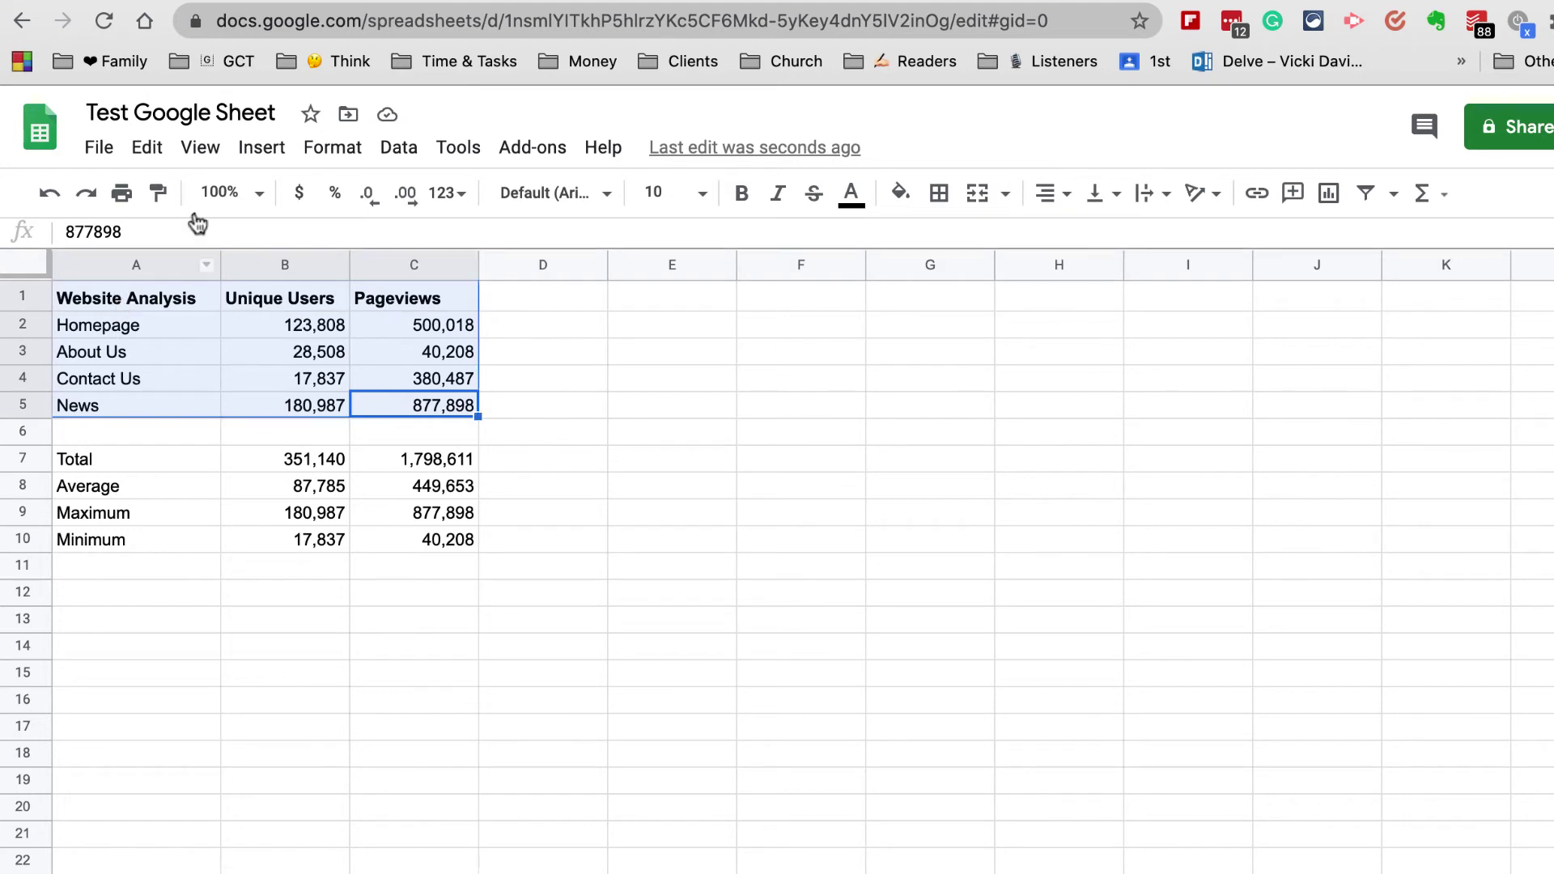
Insert a chart from the selected data and drag it to the right of the table.
click(236, 152)
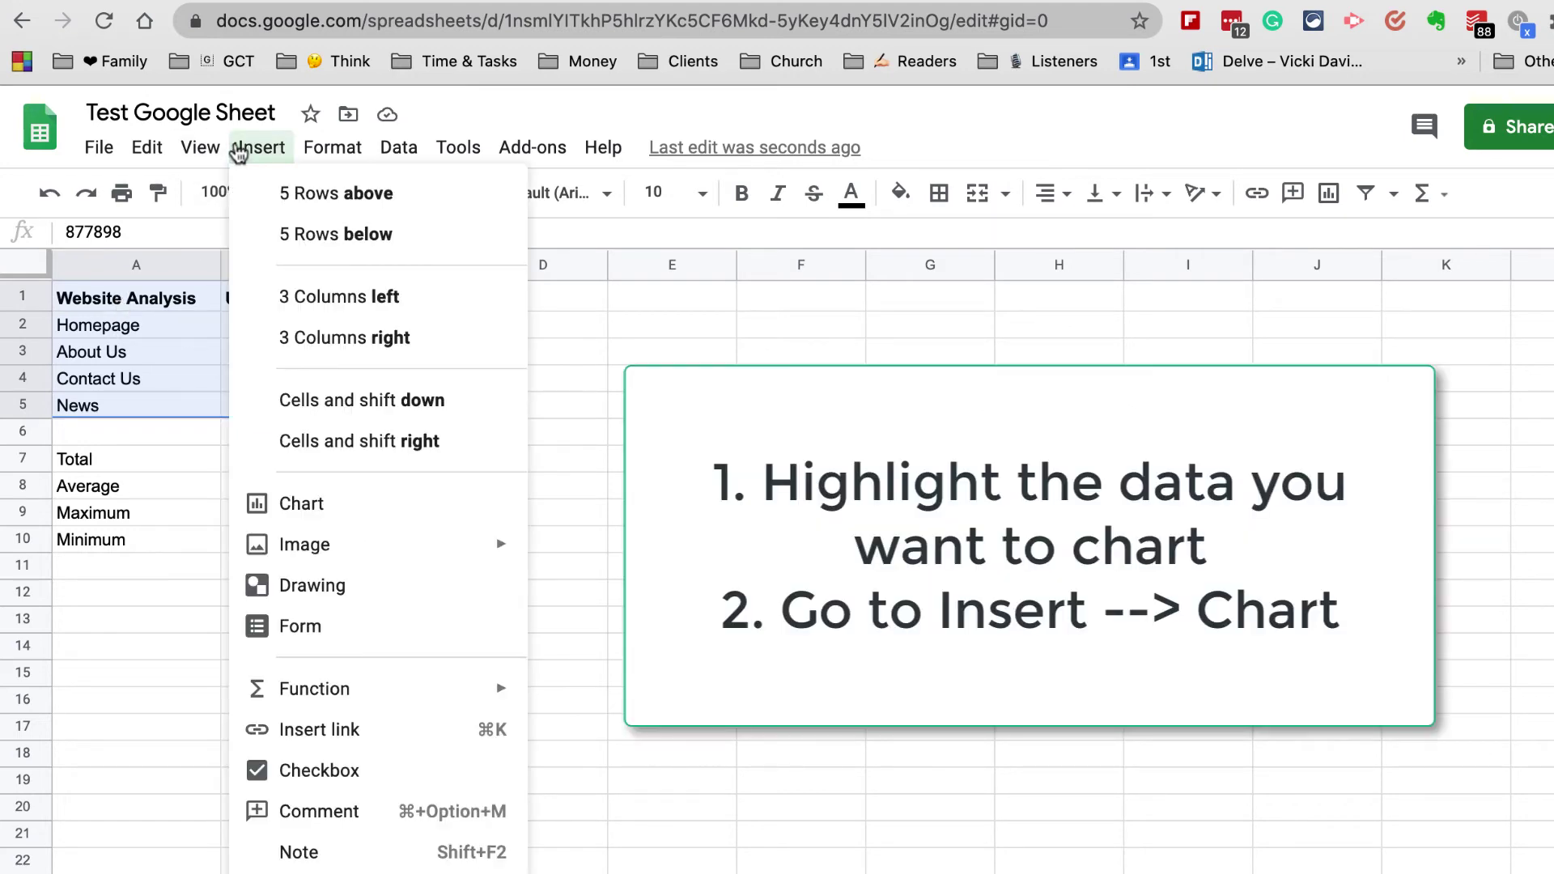
click(355, 503)
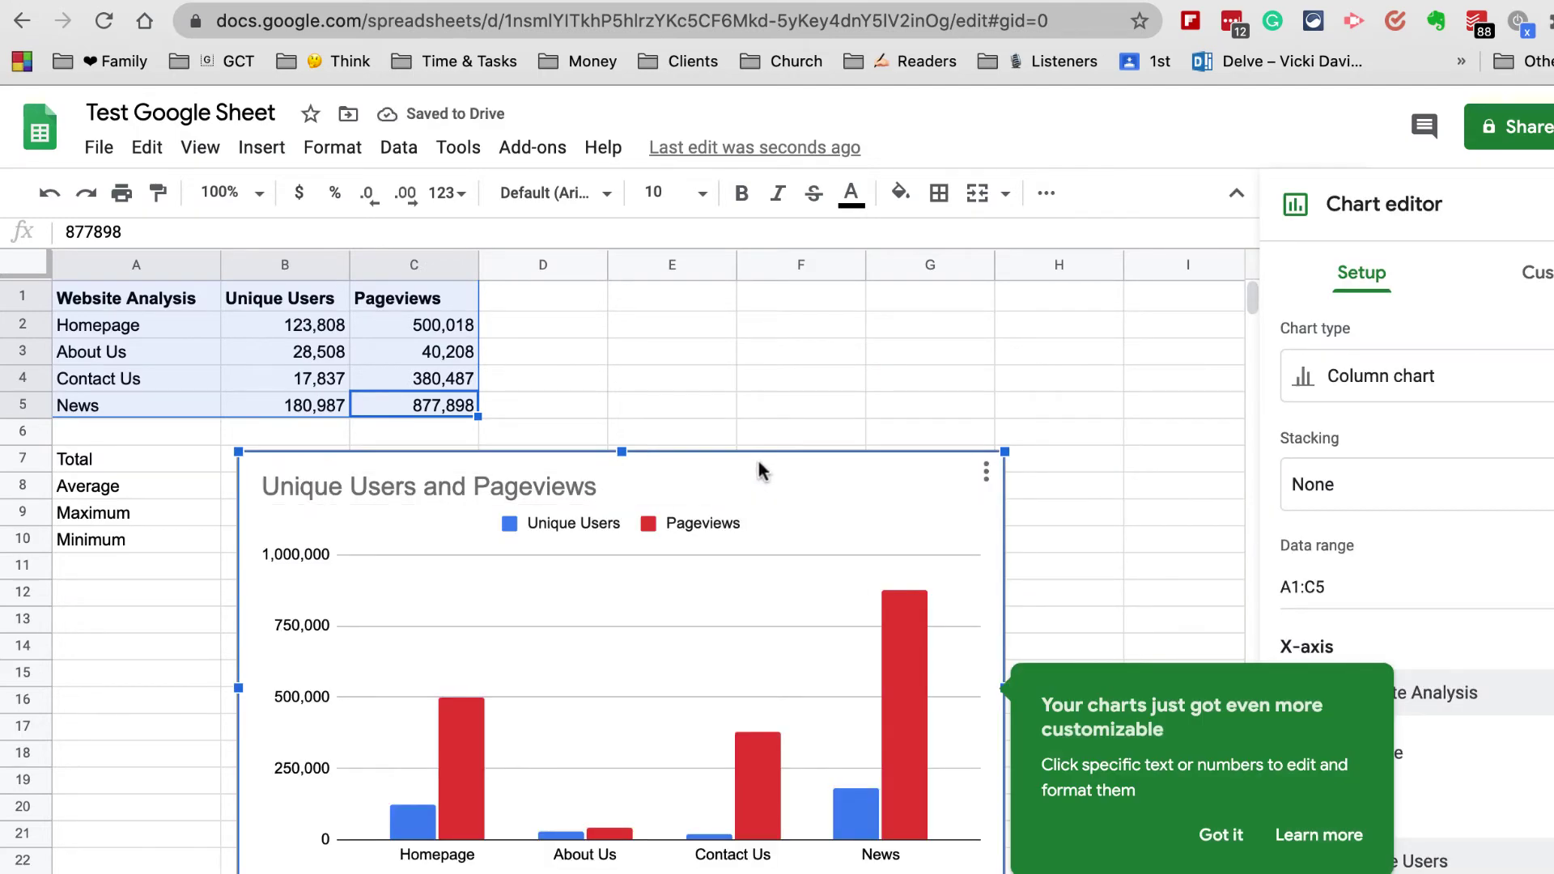
drag(756, 457, 1052, 317)
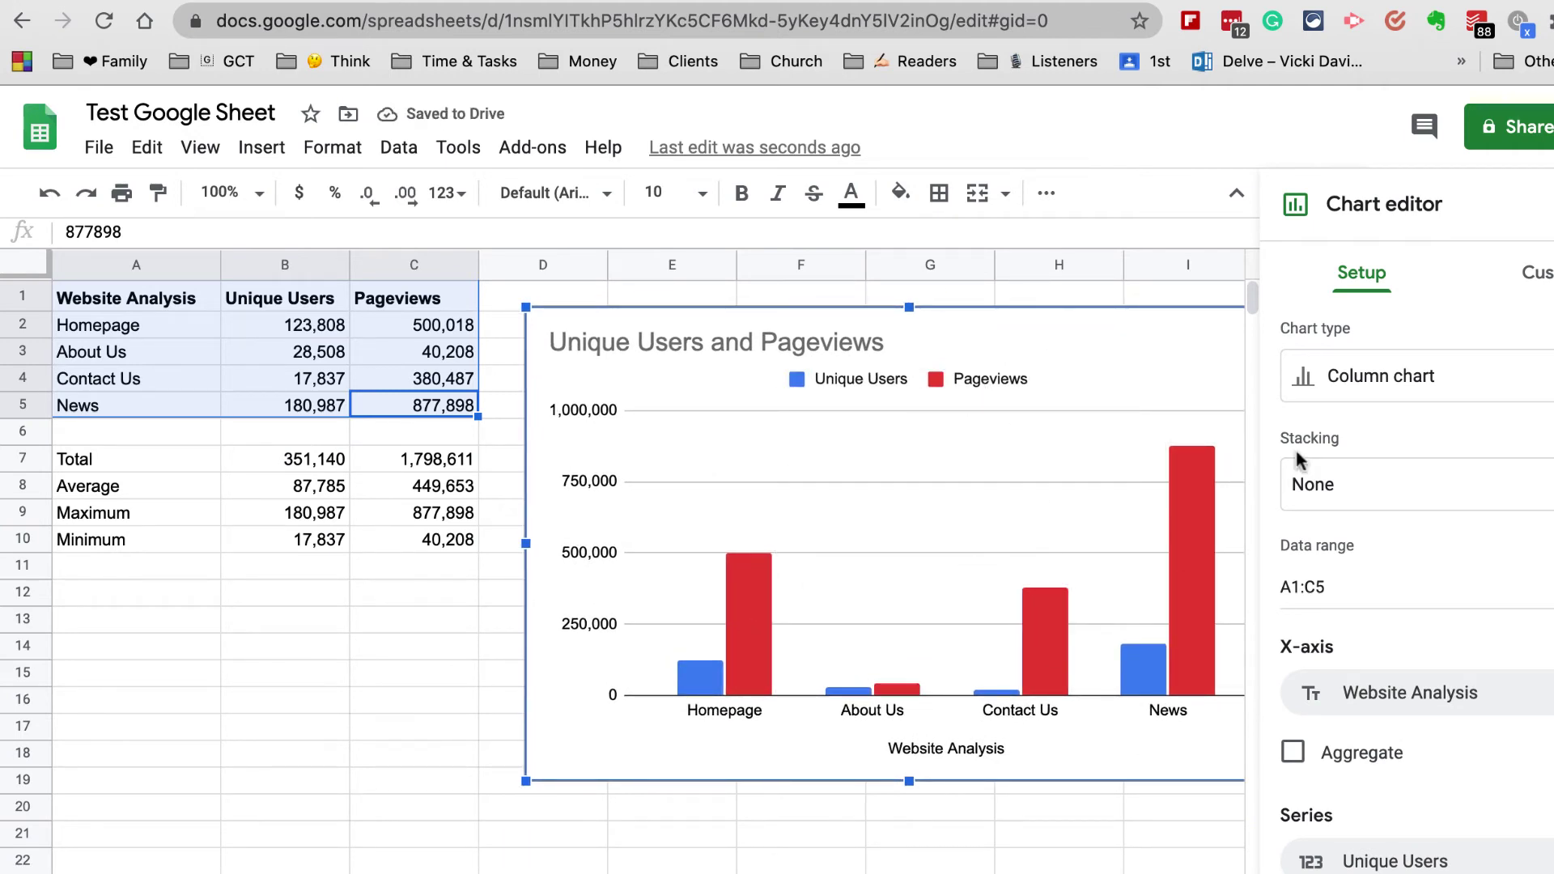
Try a Combo chart, then settle on a Column chart and close the chart editor.
click(1425, 368)
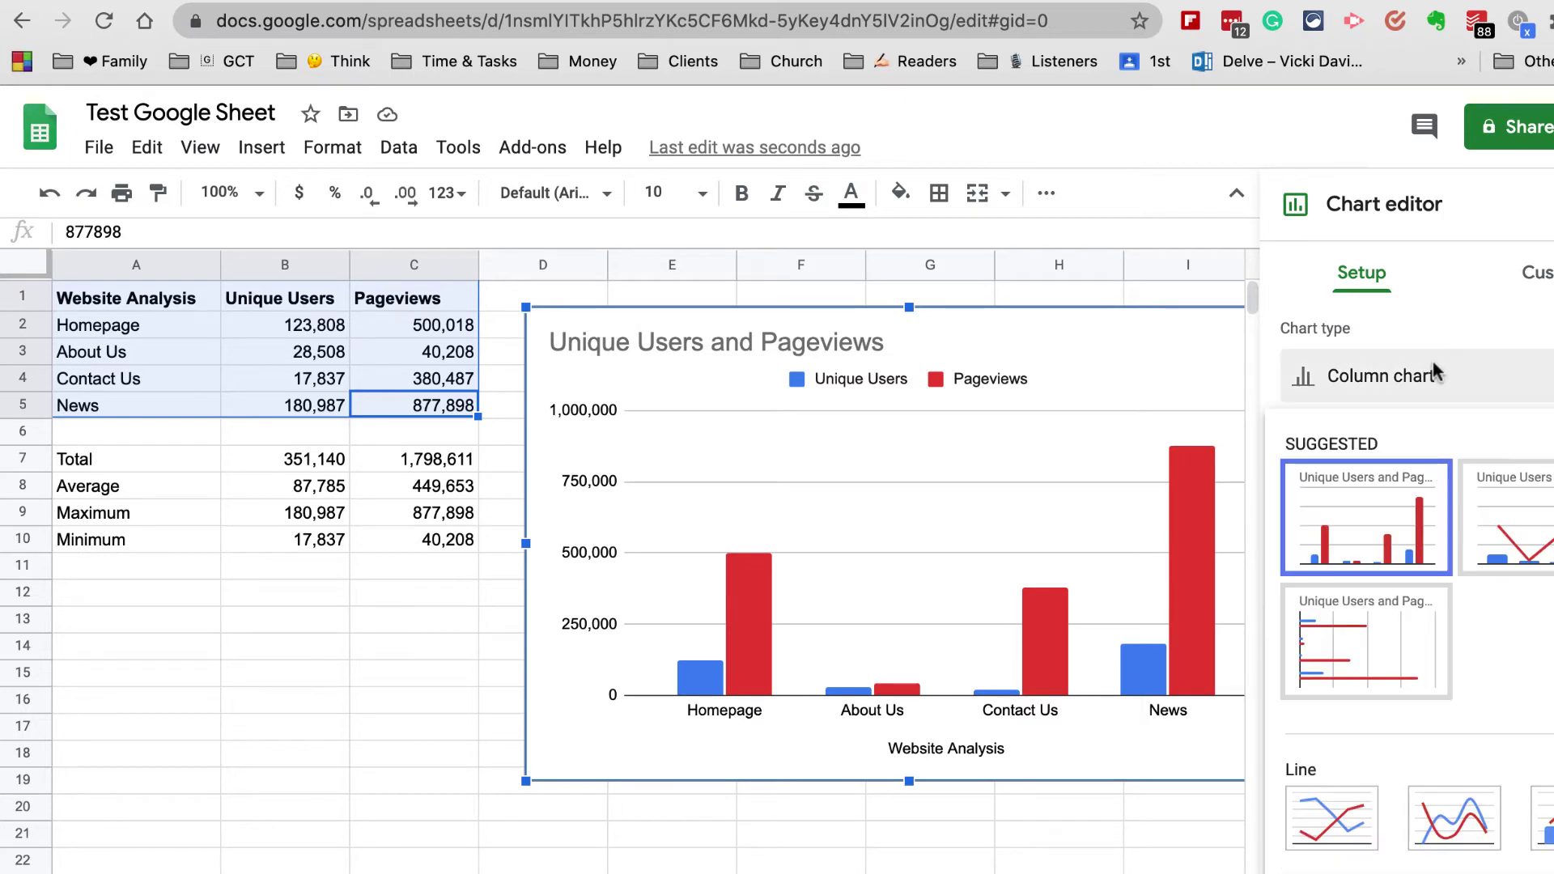
click(1498, 506)
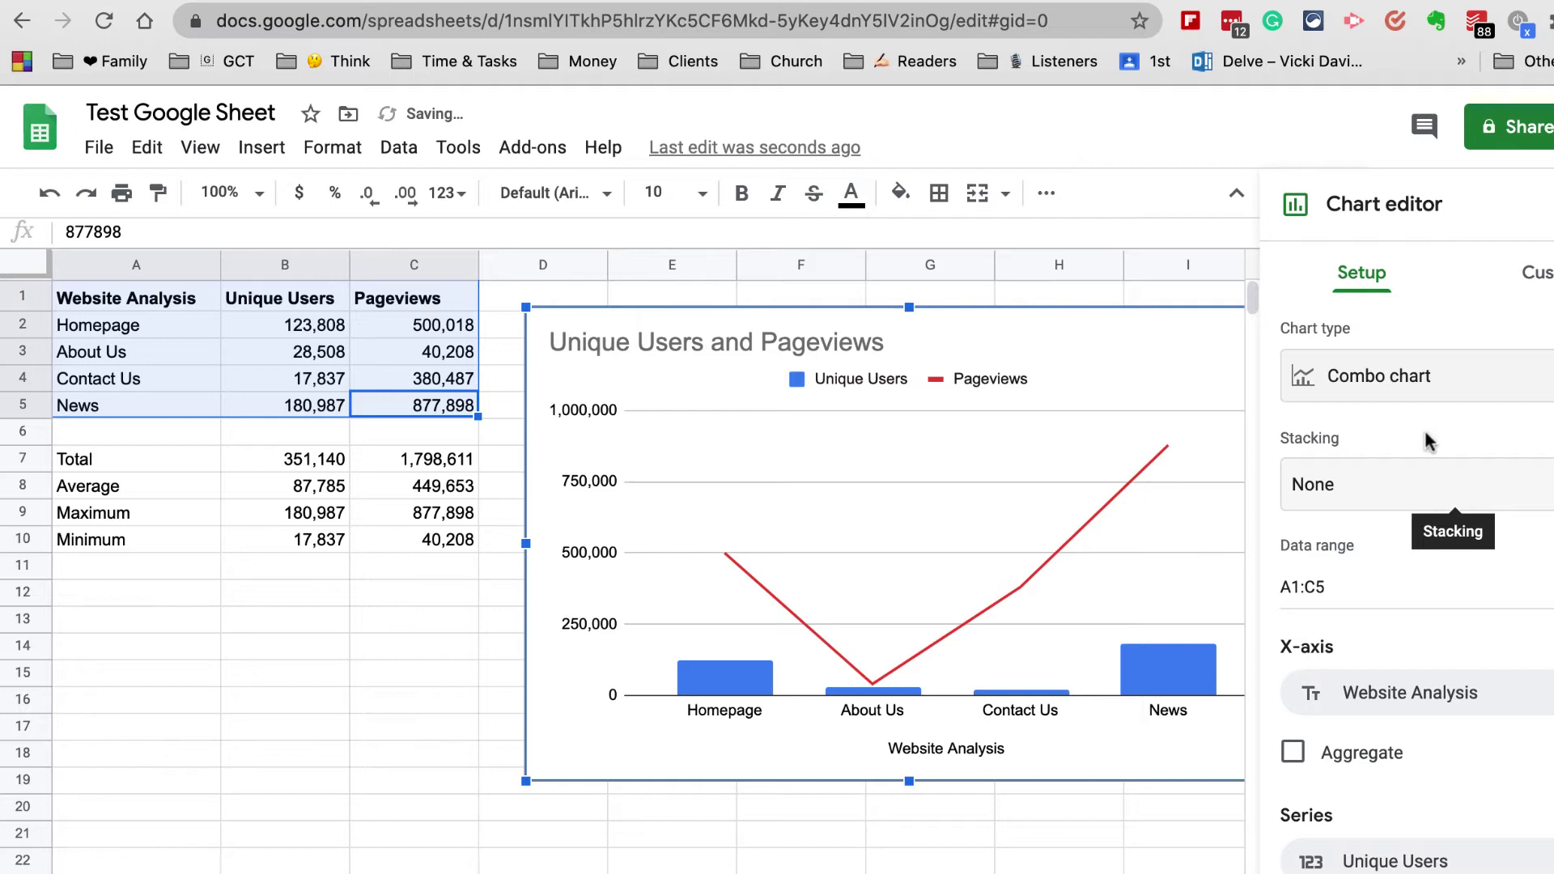
click(1430, 377)
click(1388, 508)
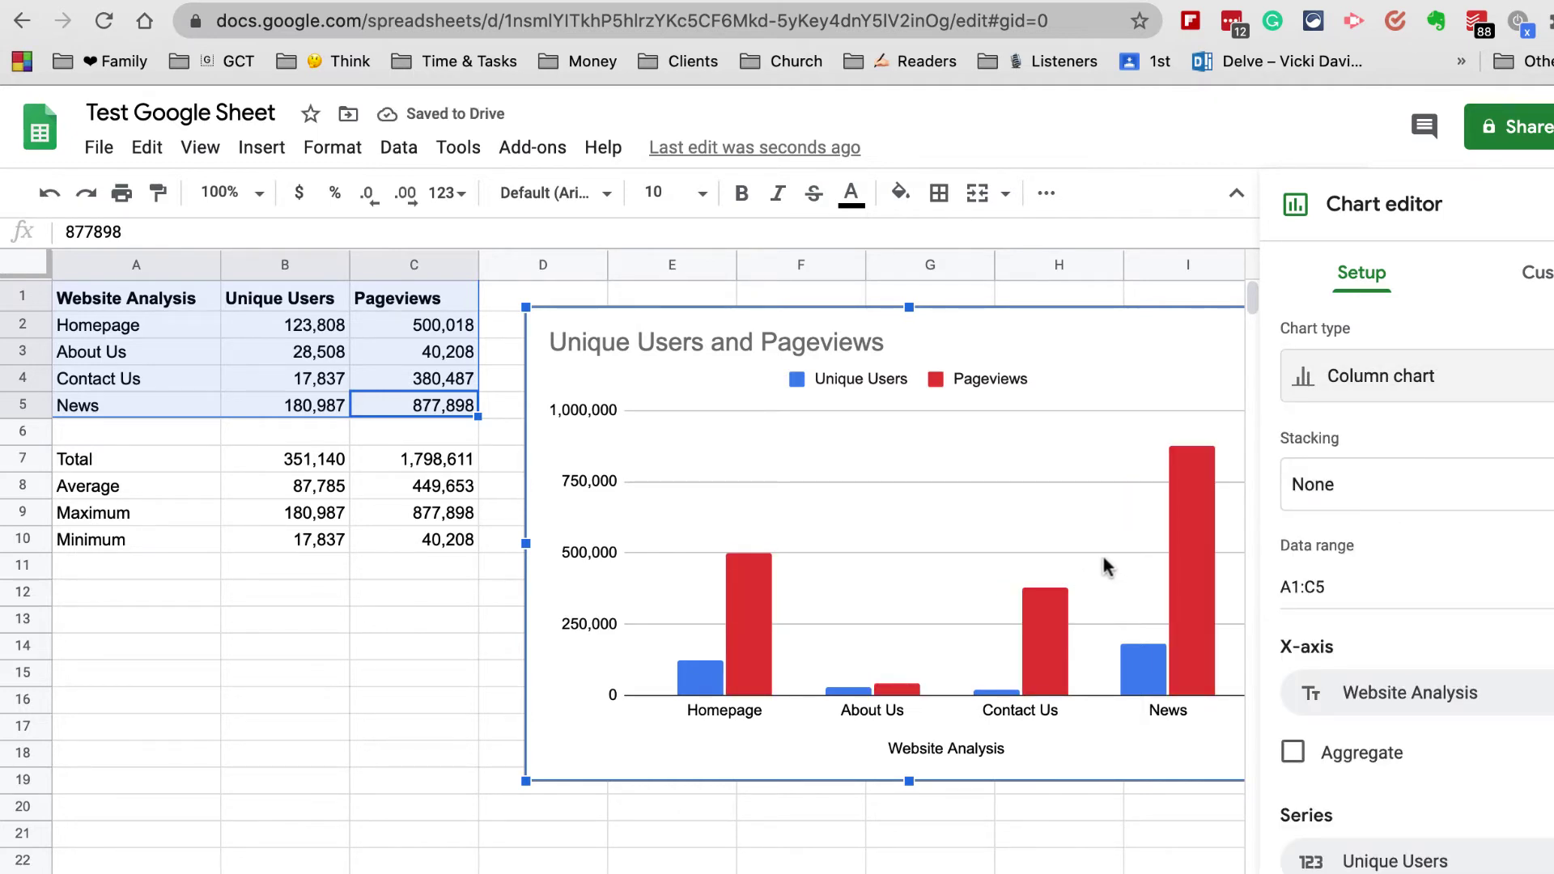
key(Escape)
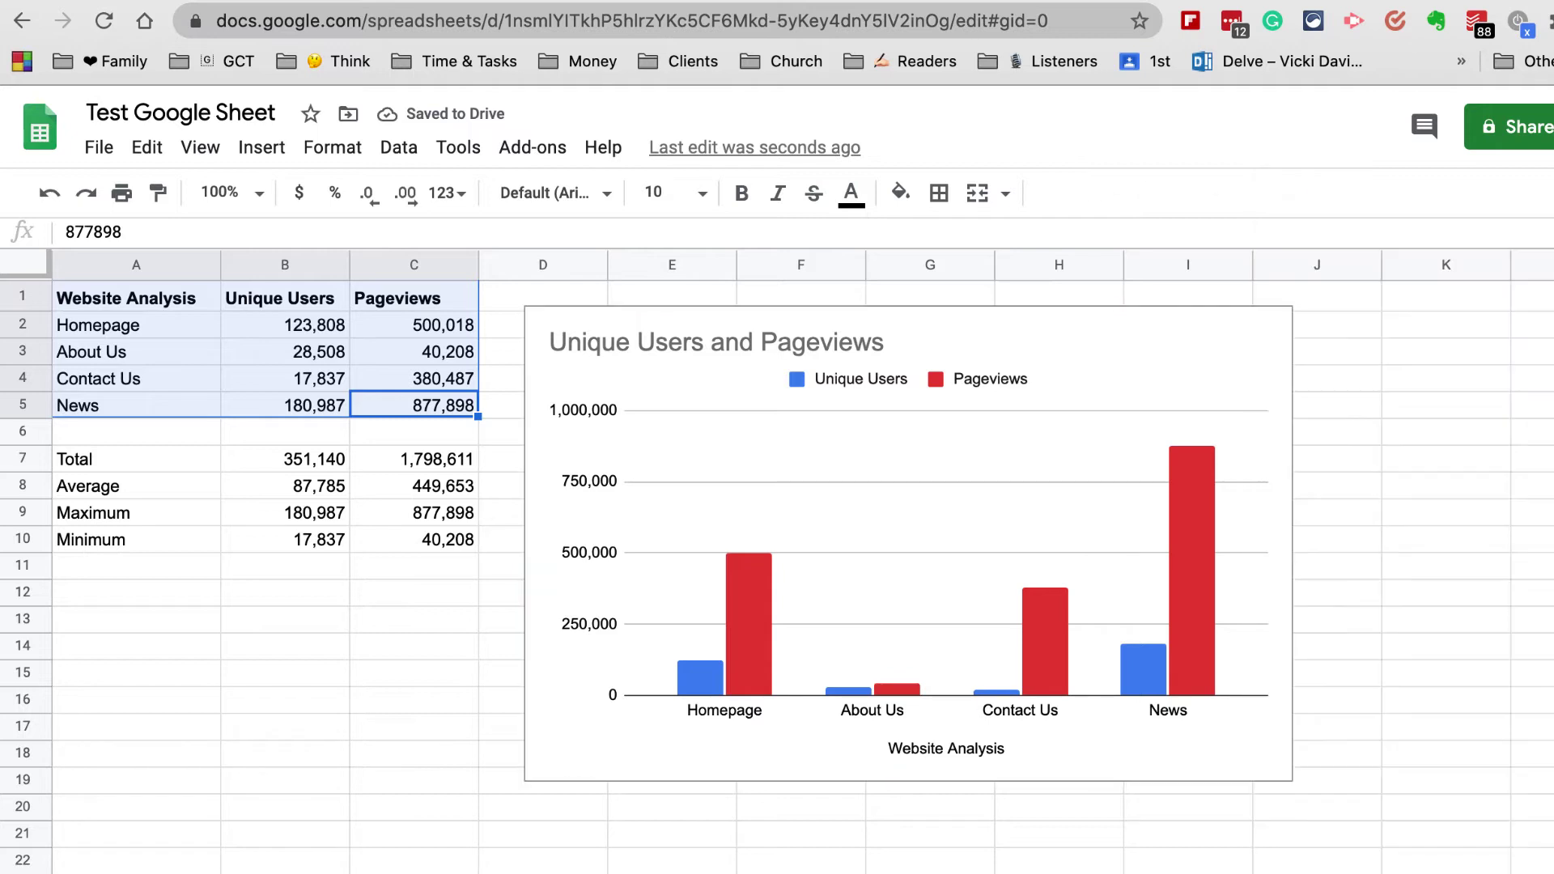
Check the Unique Users total and average and the Pageviews total formula.
click(421, 353)
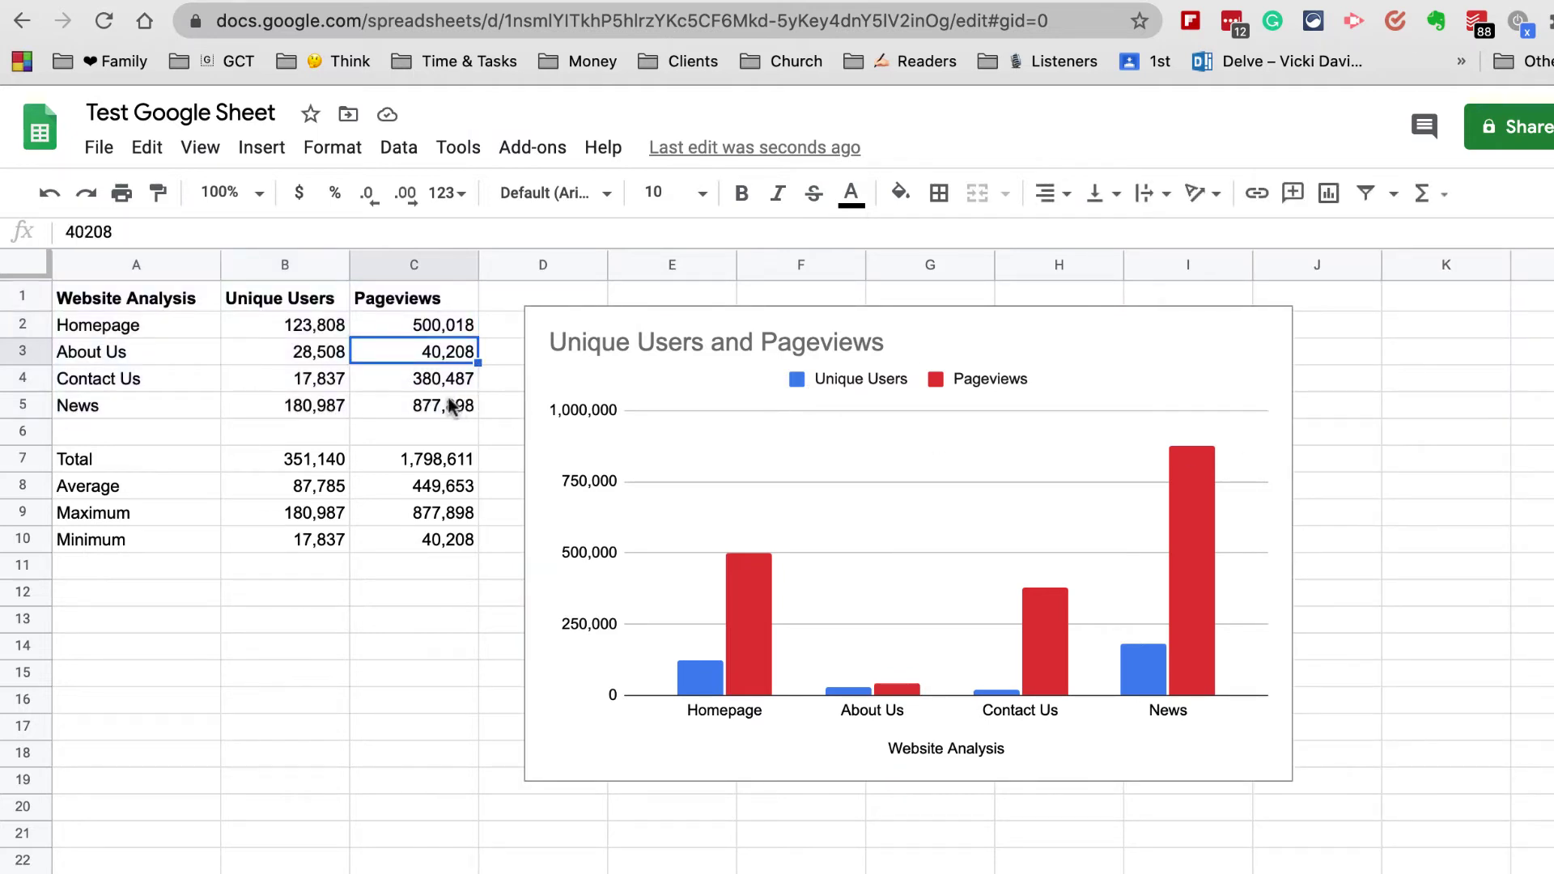
click(330, 467)
click(328, 486)
click(413, 468)
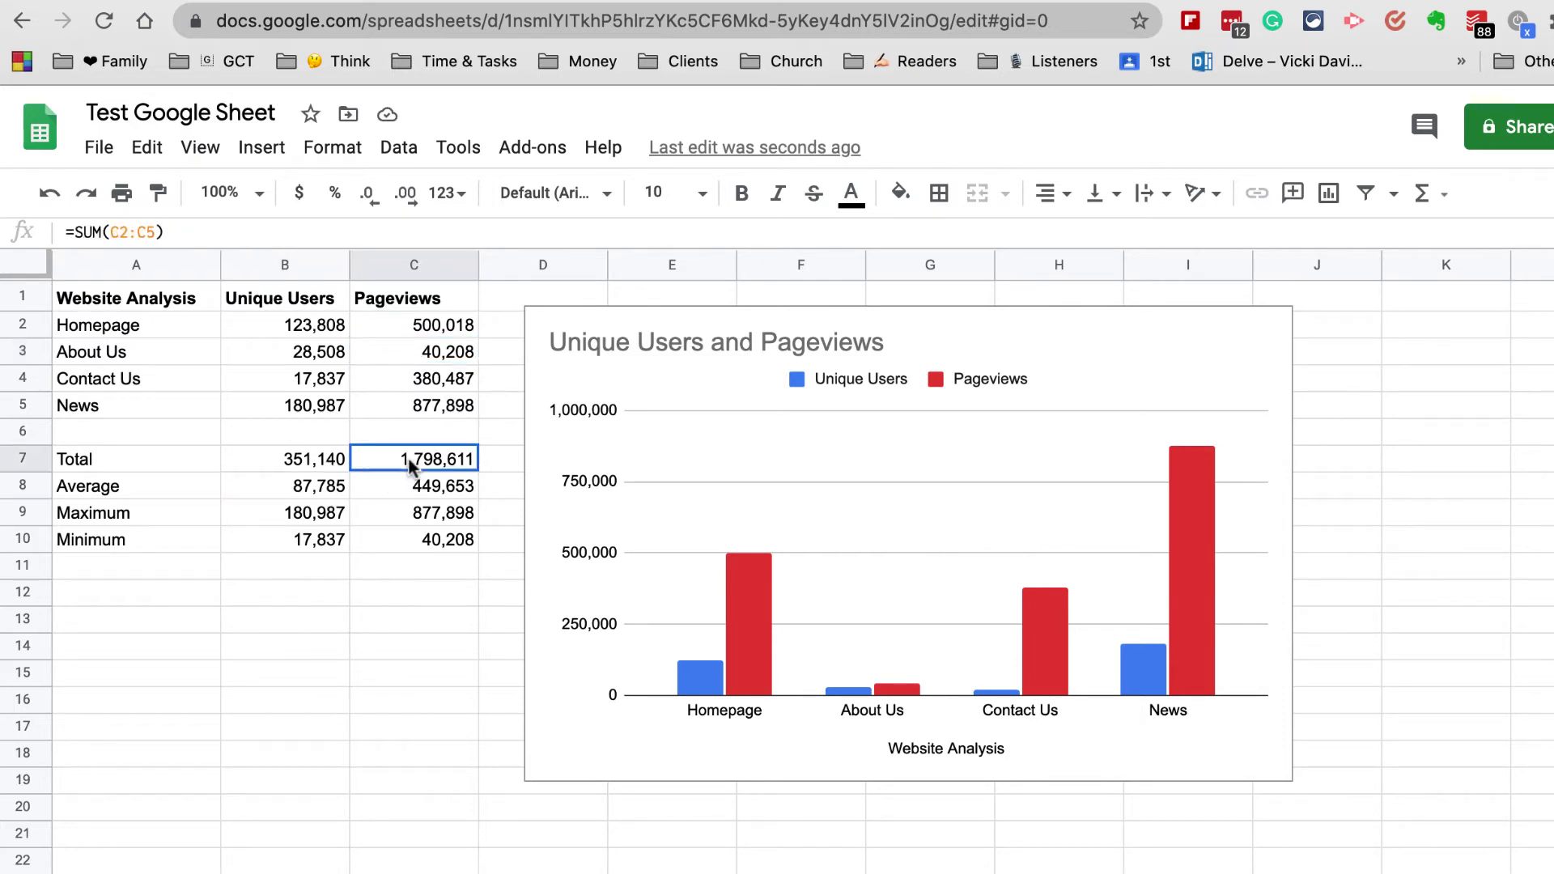
Replace Homepage's Unique Users in B2 with 200,839, then select News pageviews in C5.
click(288, 327)
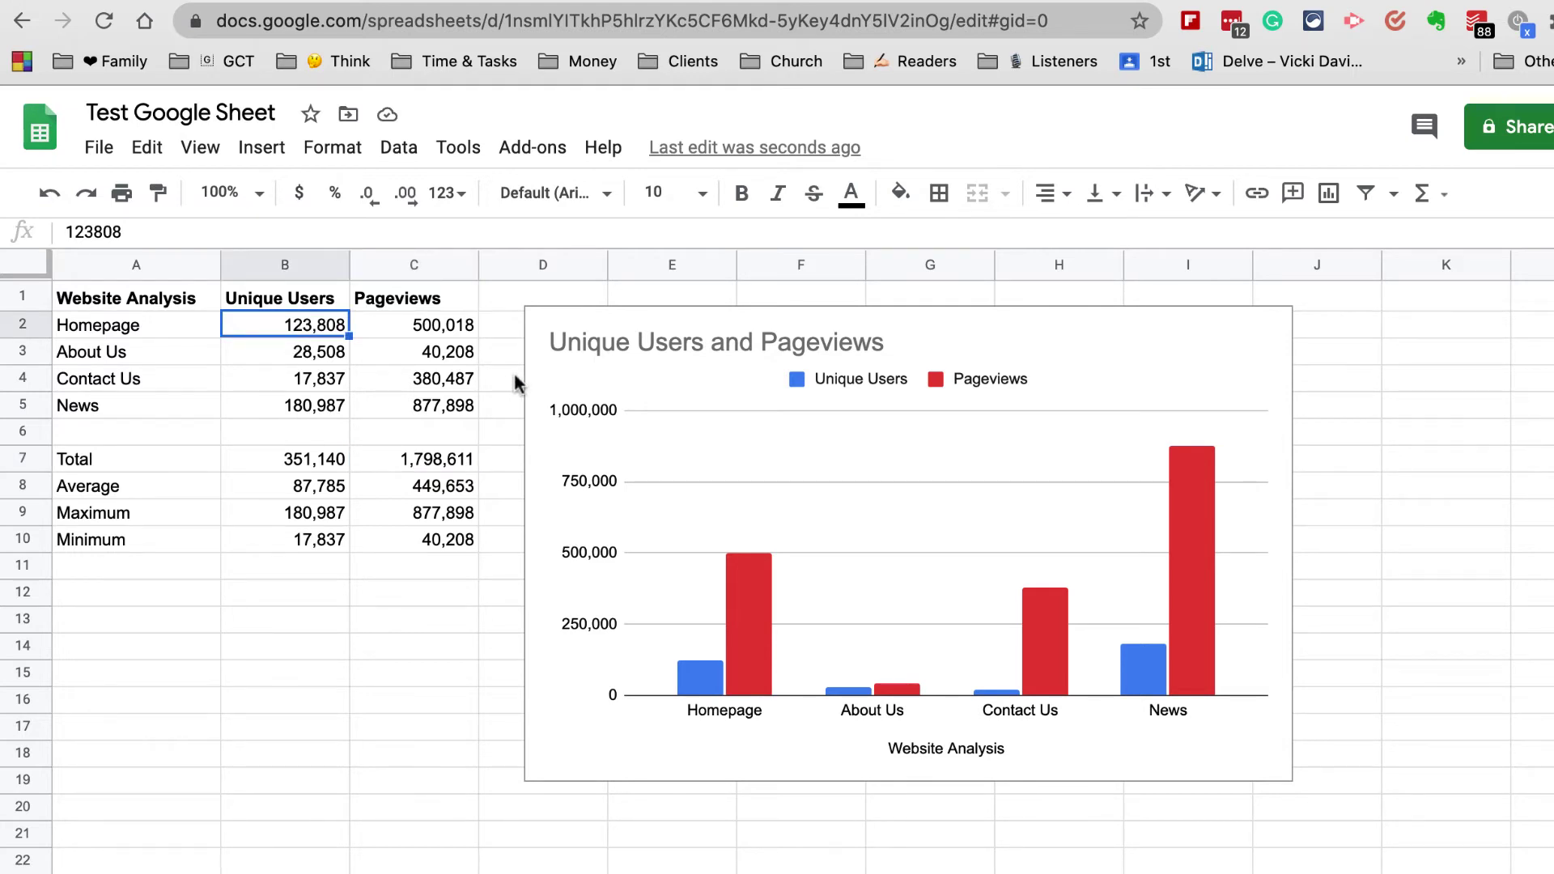
text(200,83)
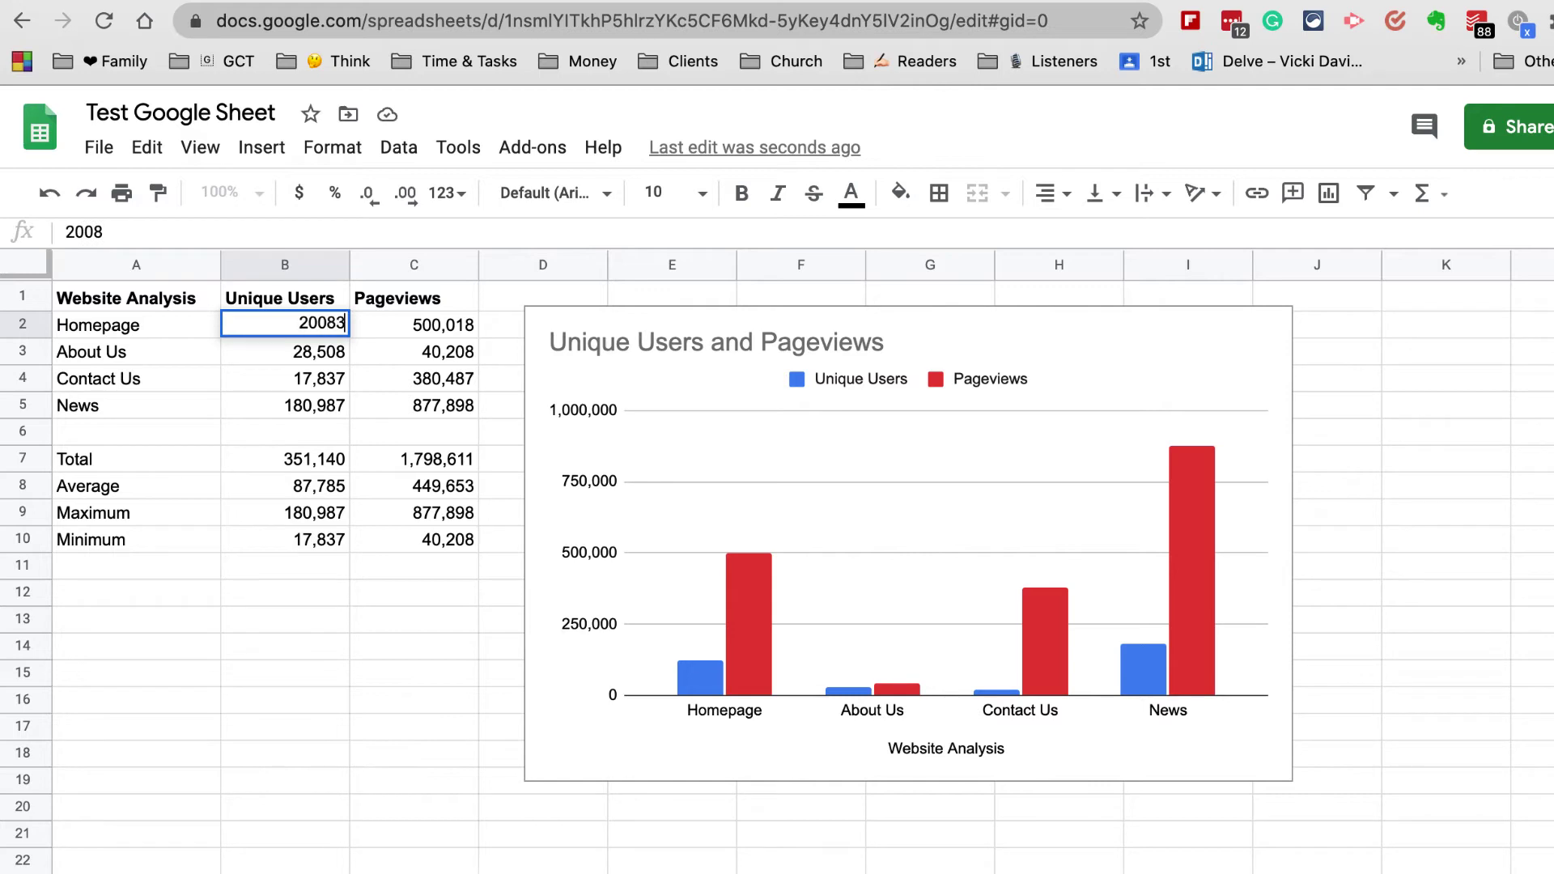
text(9)
key(Return)
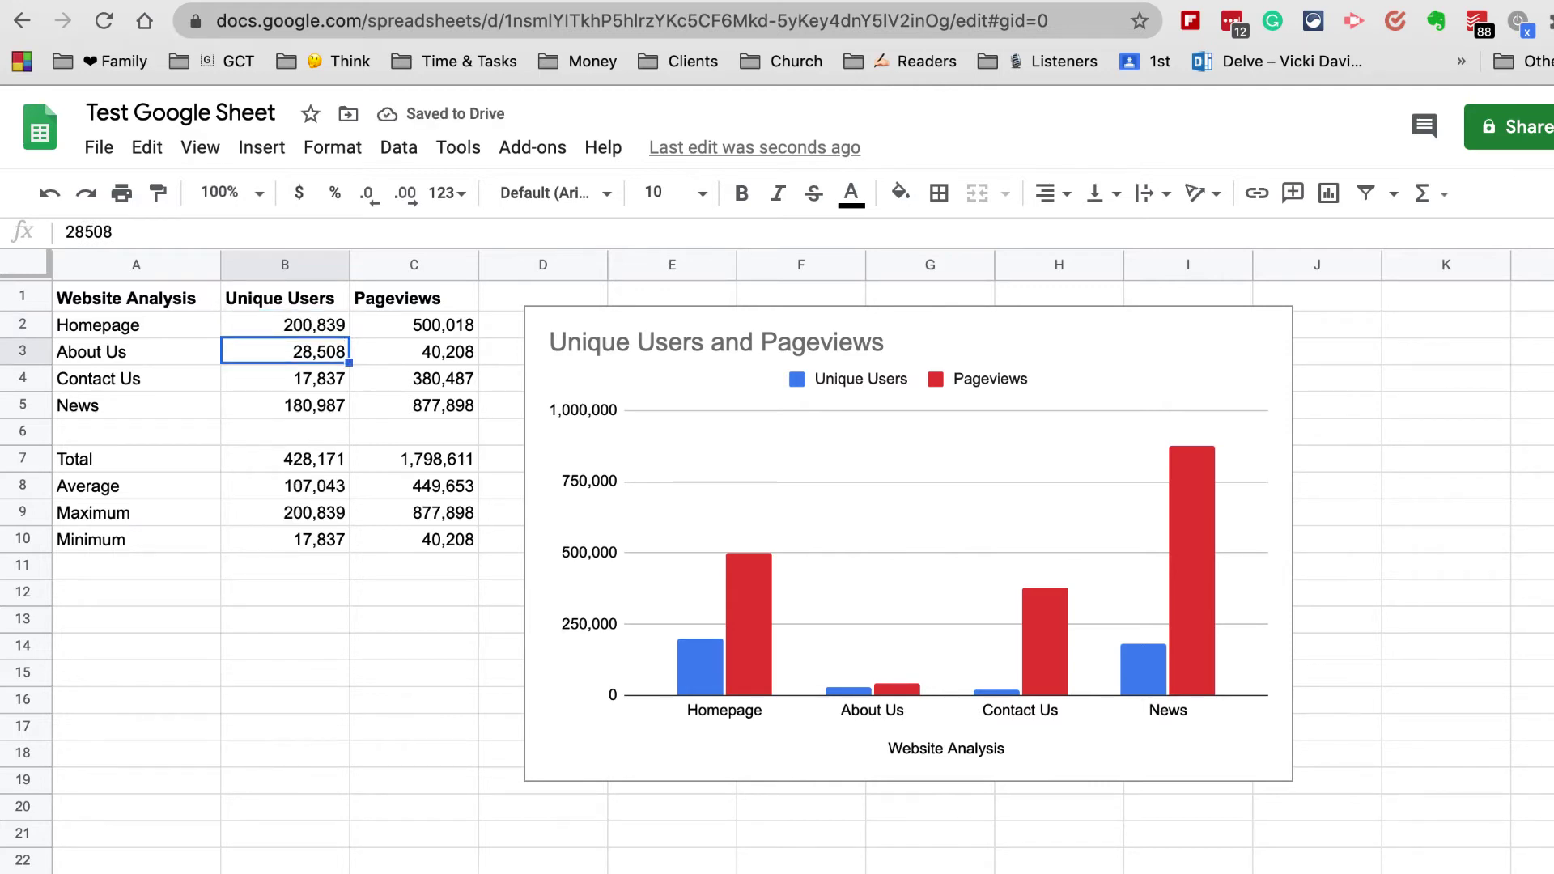
click(285, 325)
click(314, 406)
click(443, 405)
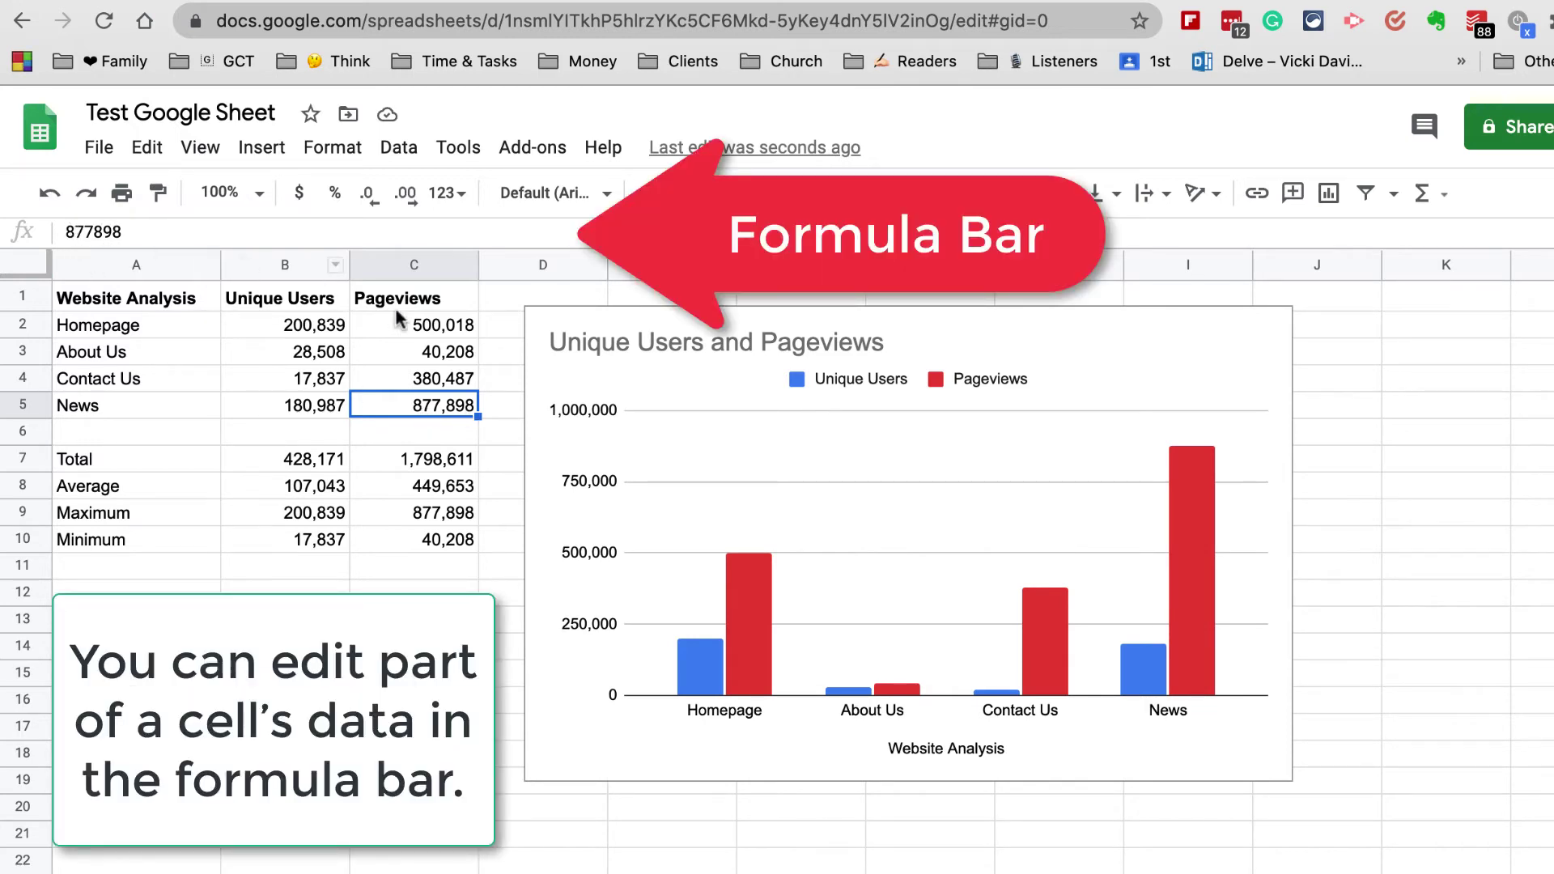
Try News pageviews values 577,898 and then 877,898 by editing the leading digit.
drag(75, 233, 65, 233)
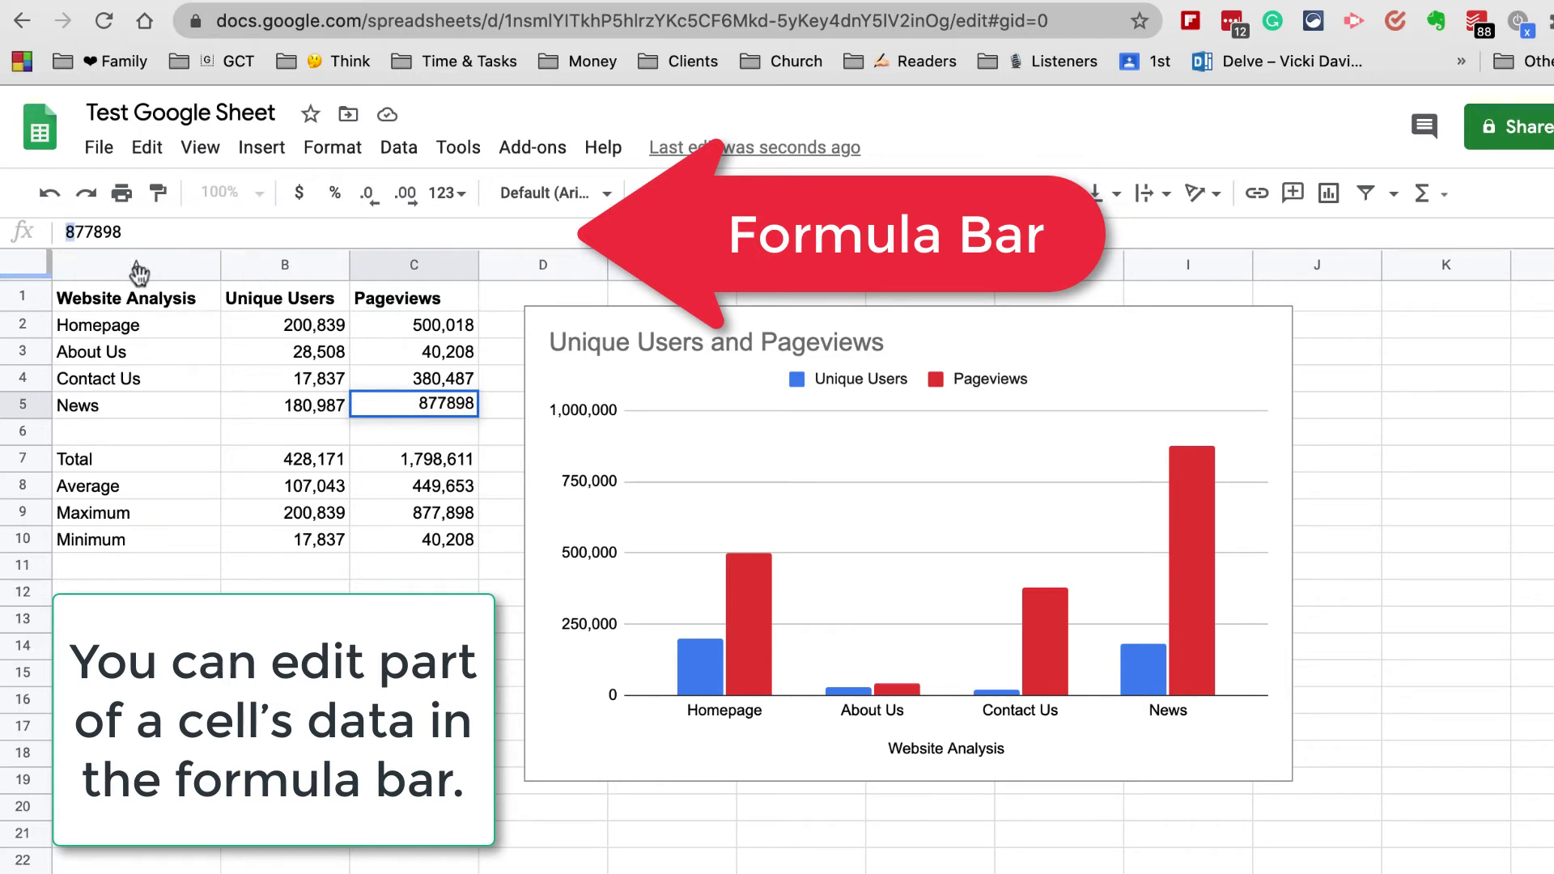
text(5)
key(Return)
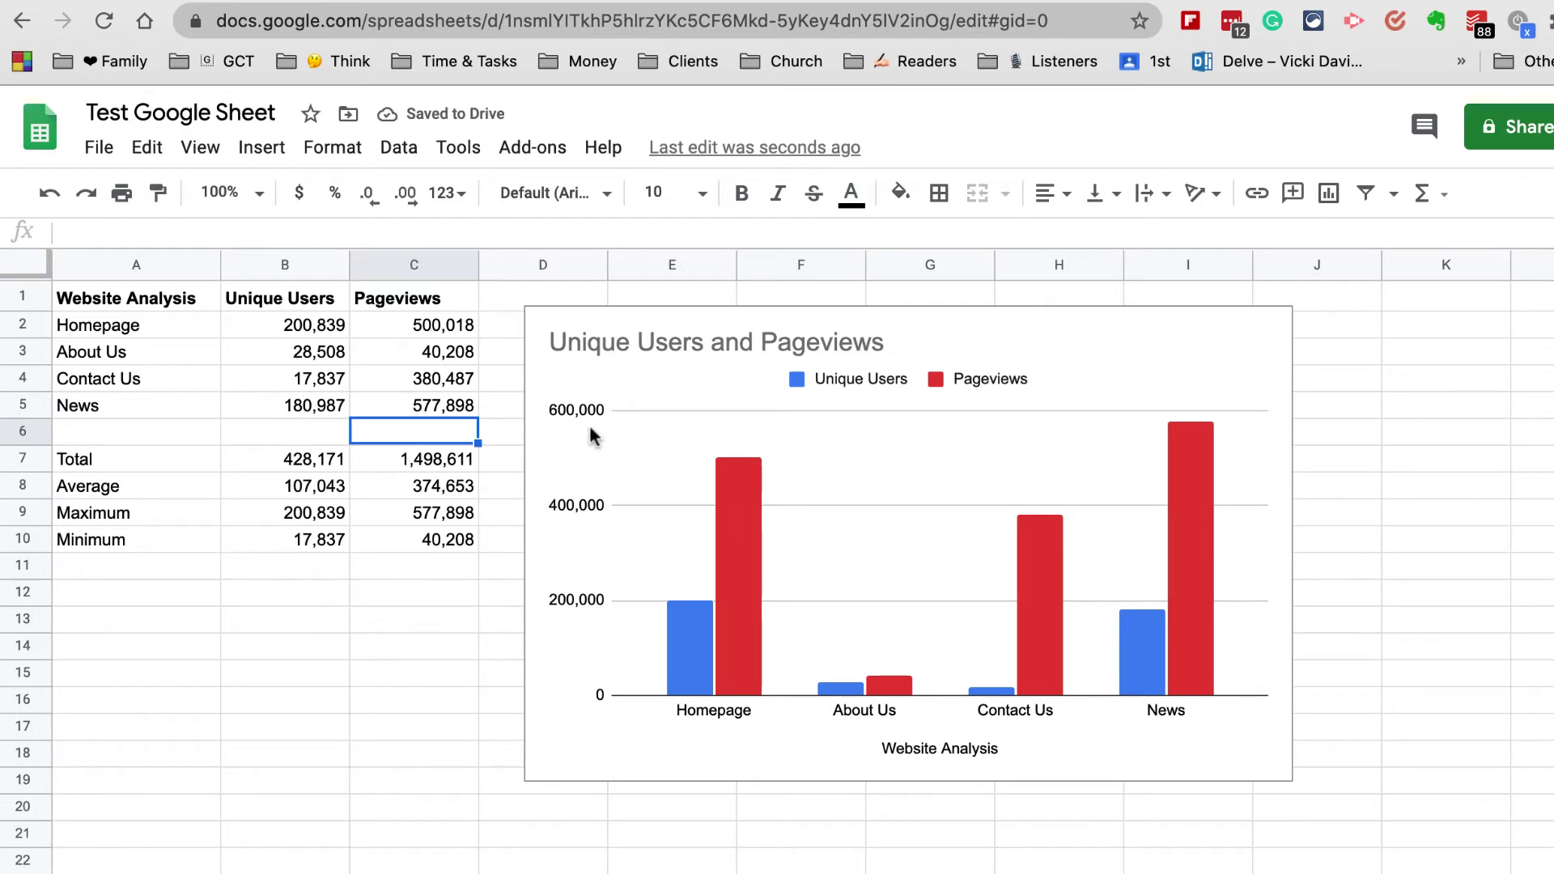
key(Up)
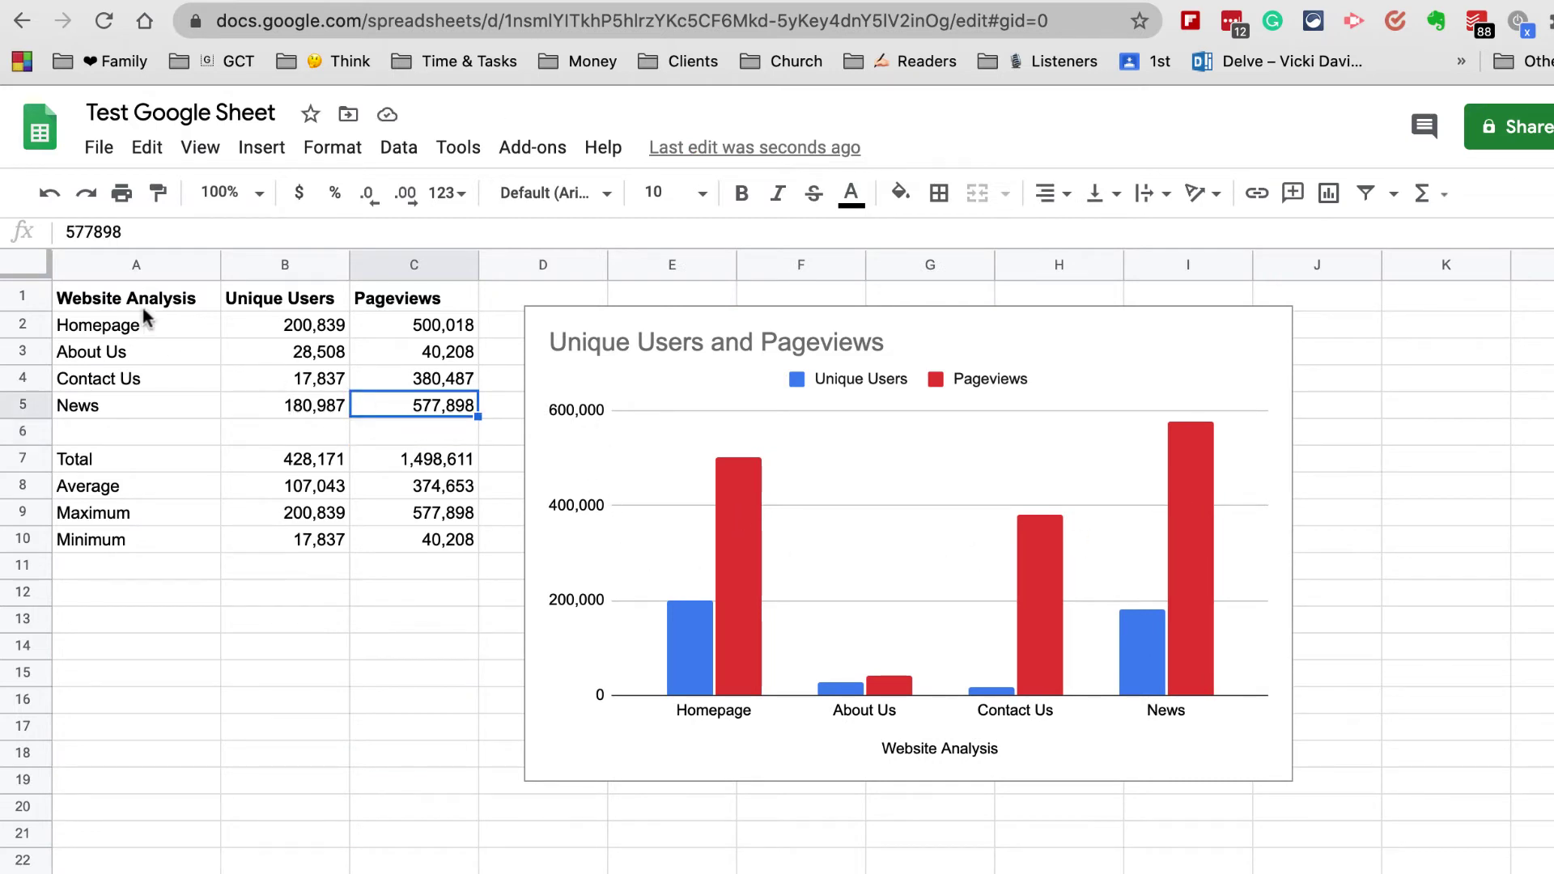
click(73, 233)
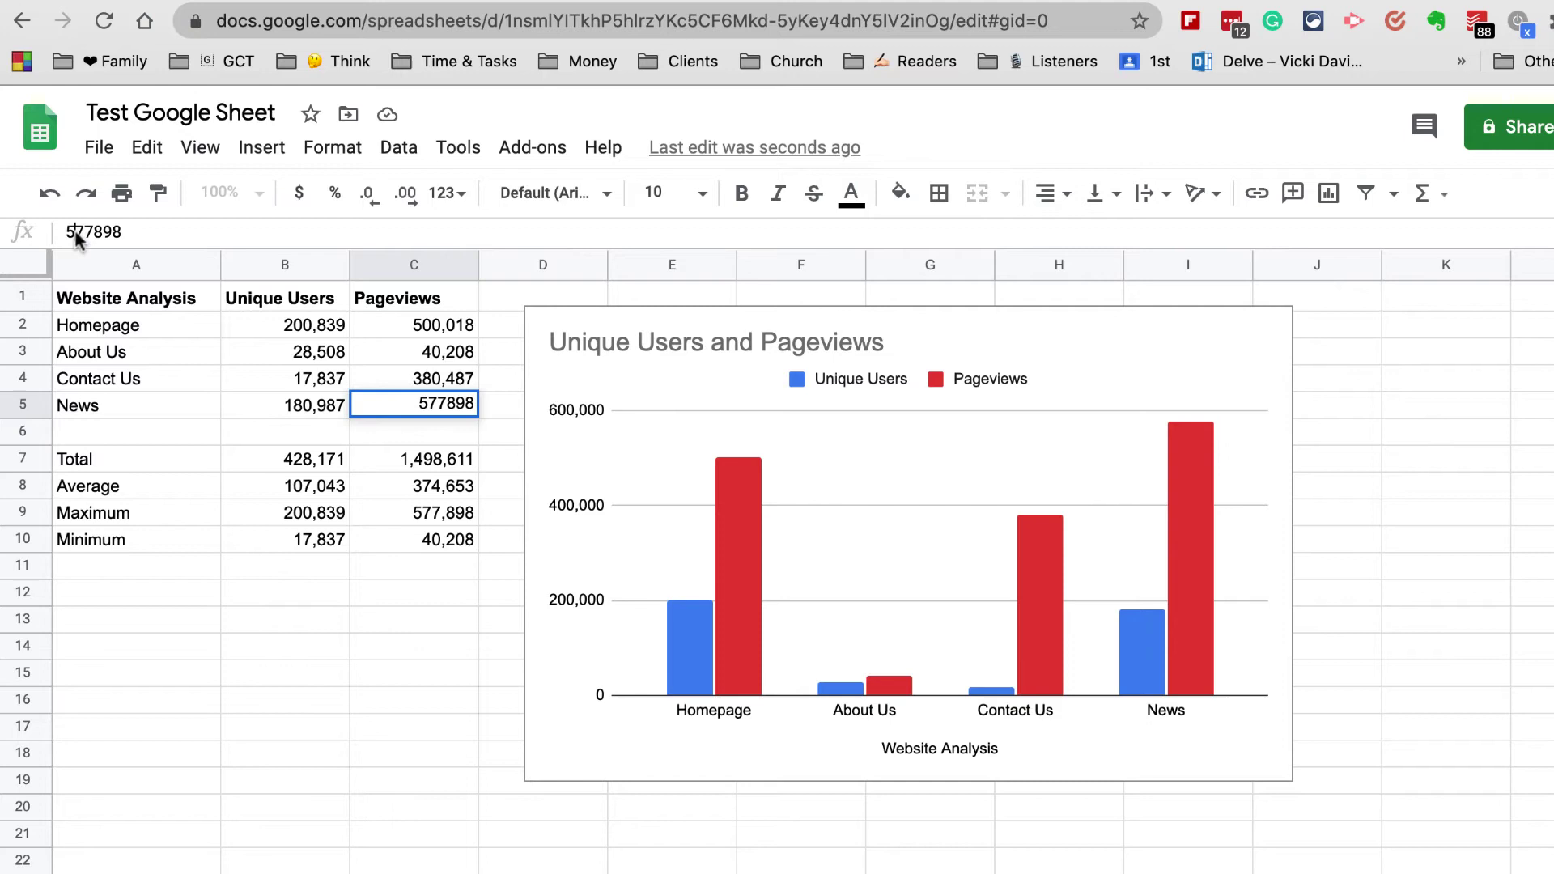
key(BackSpace)
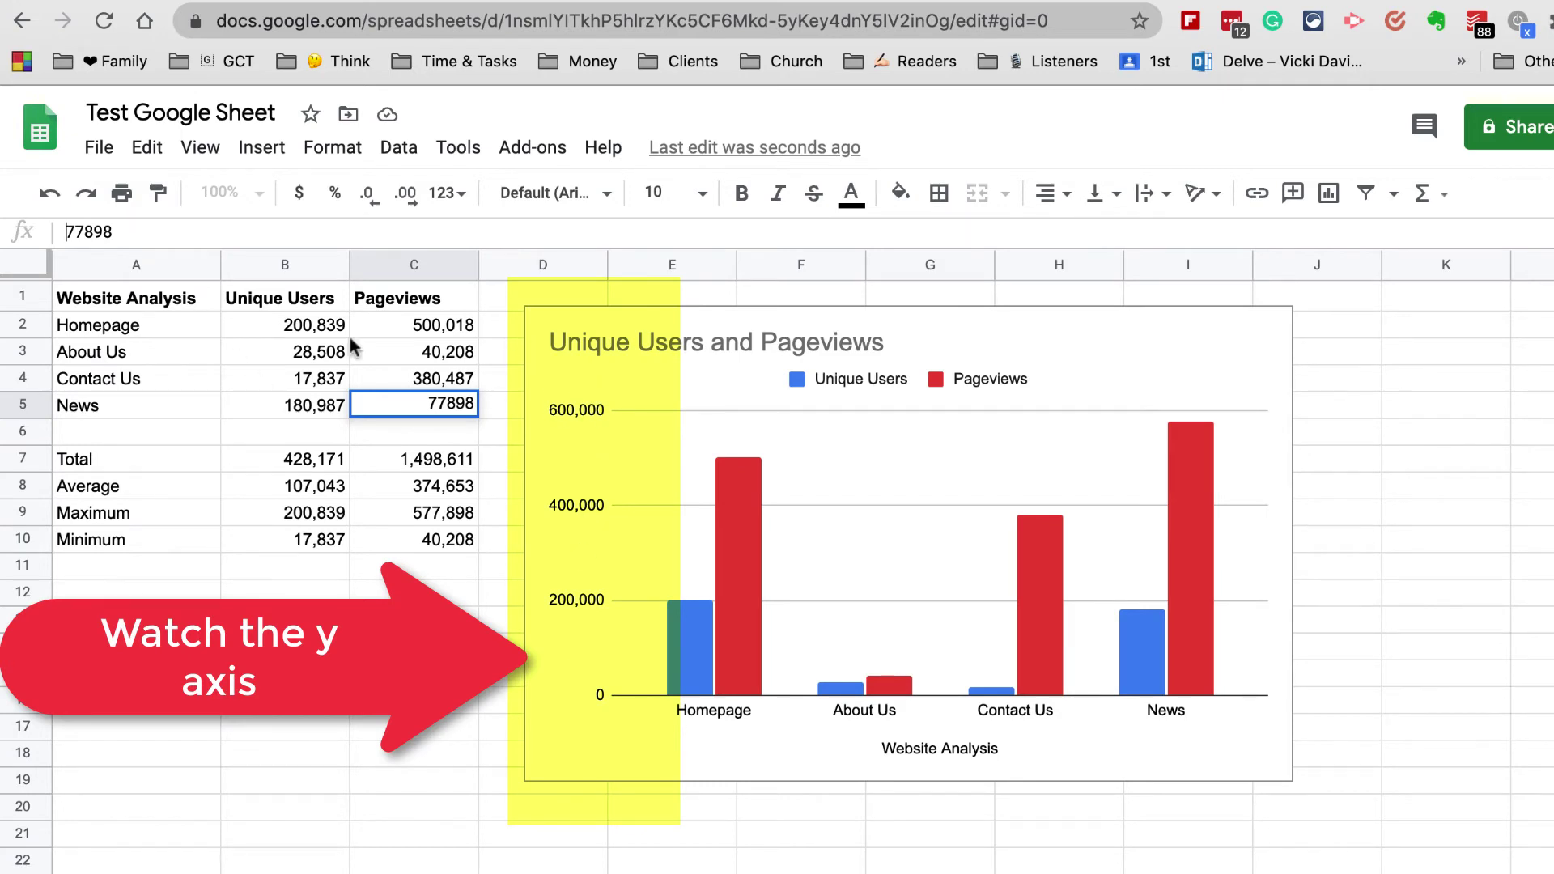
click(69, 232)
text(8)
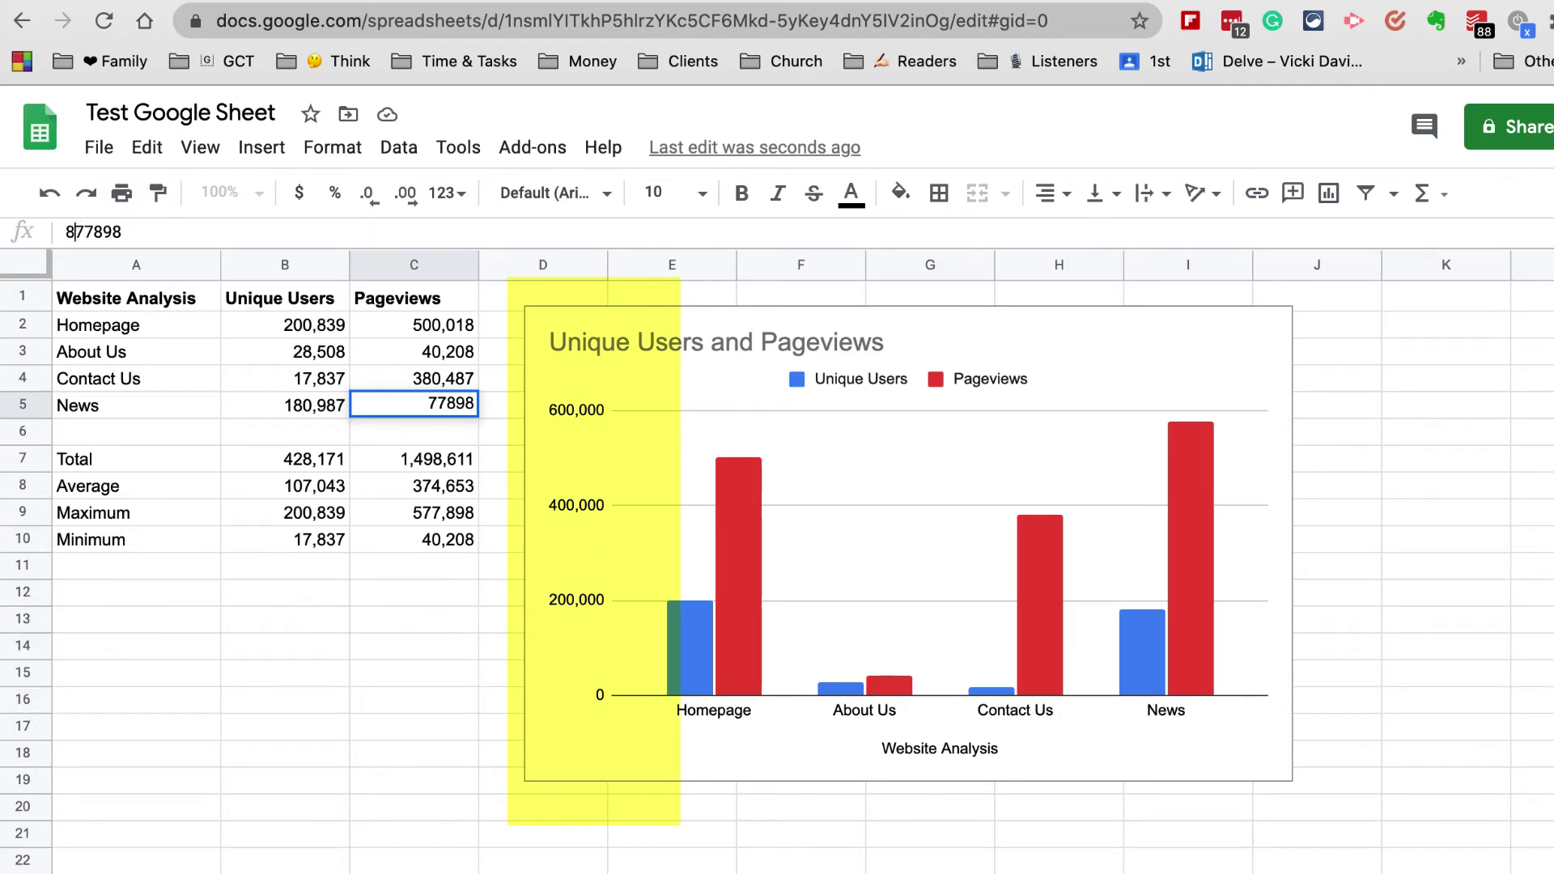
key(Return)
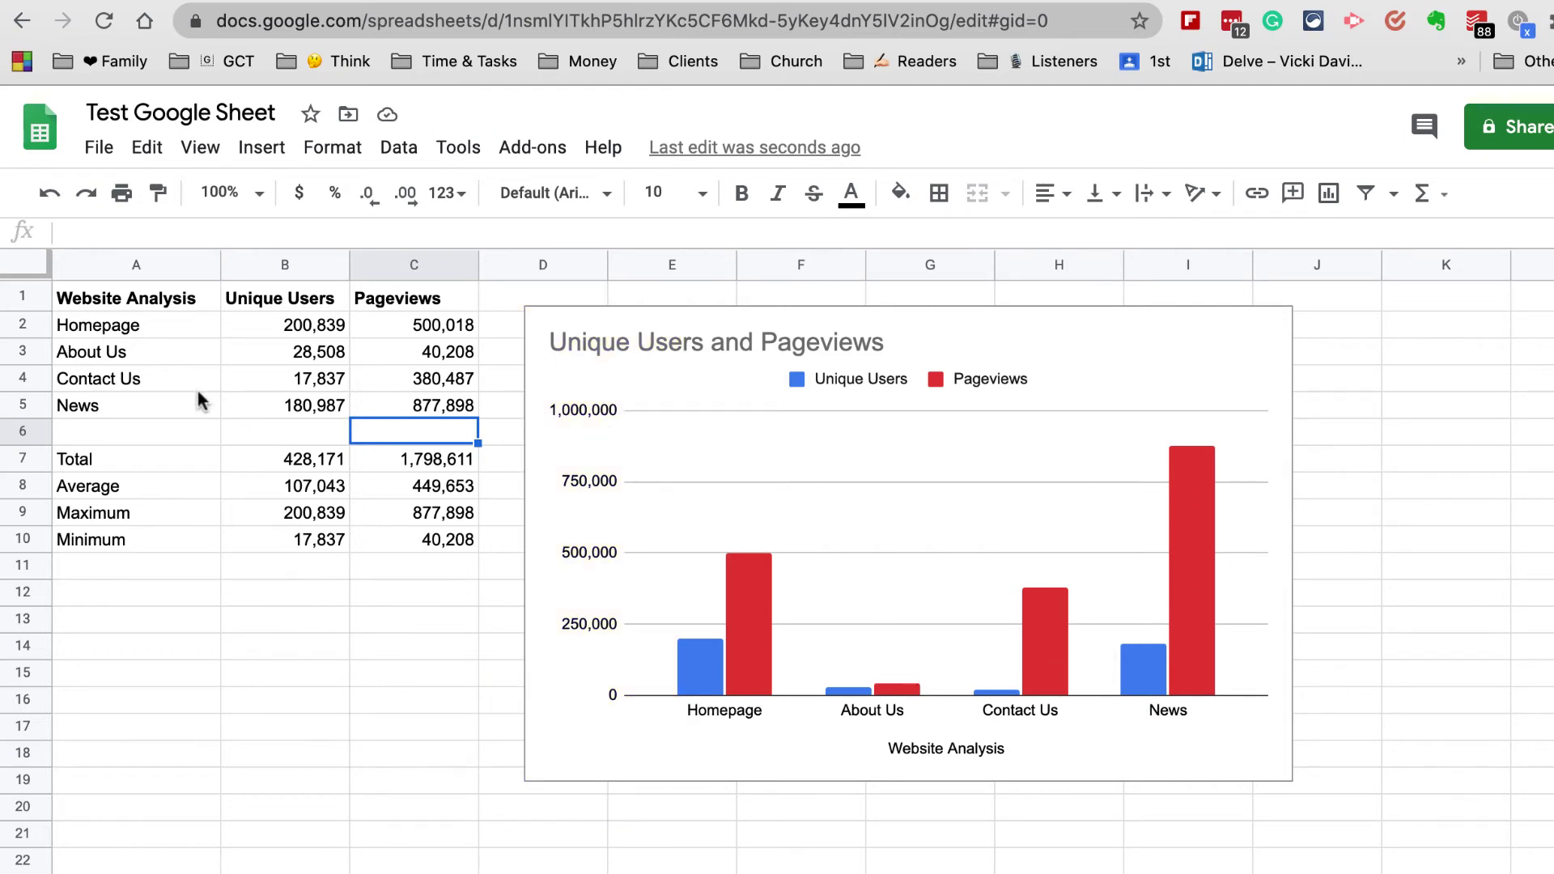
Change the leading digit so News pageviews read 377,898.
click(397, 409)
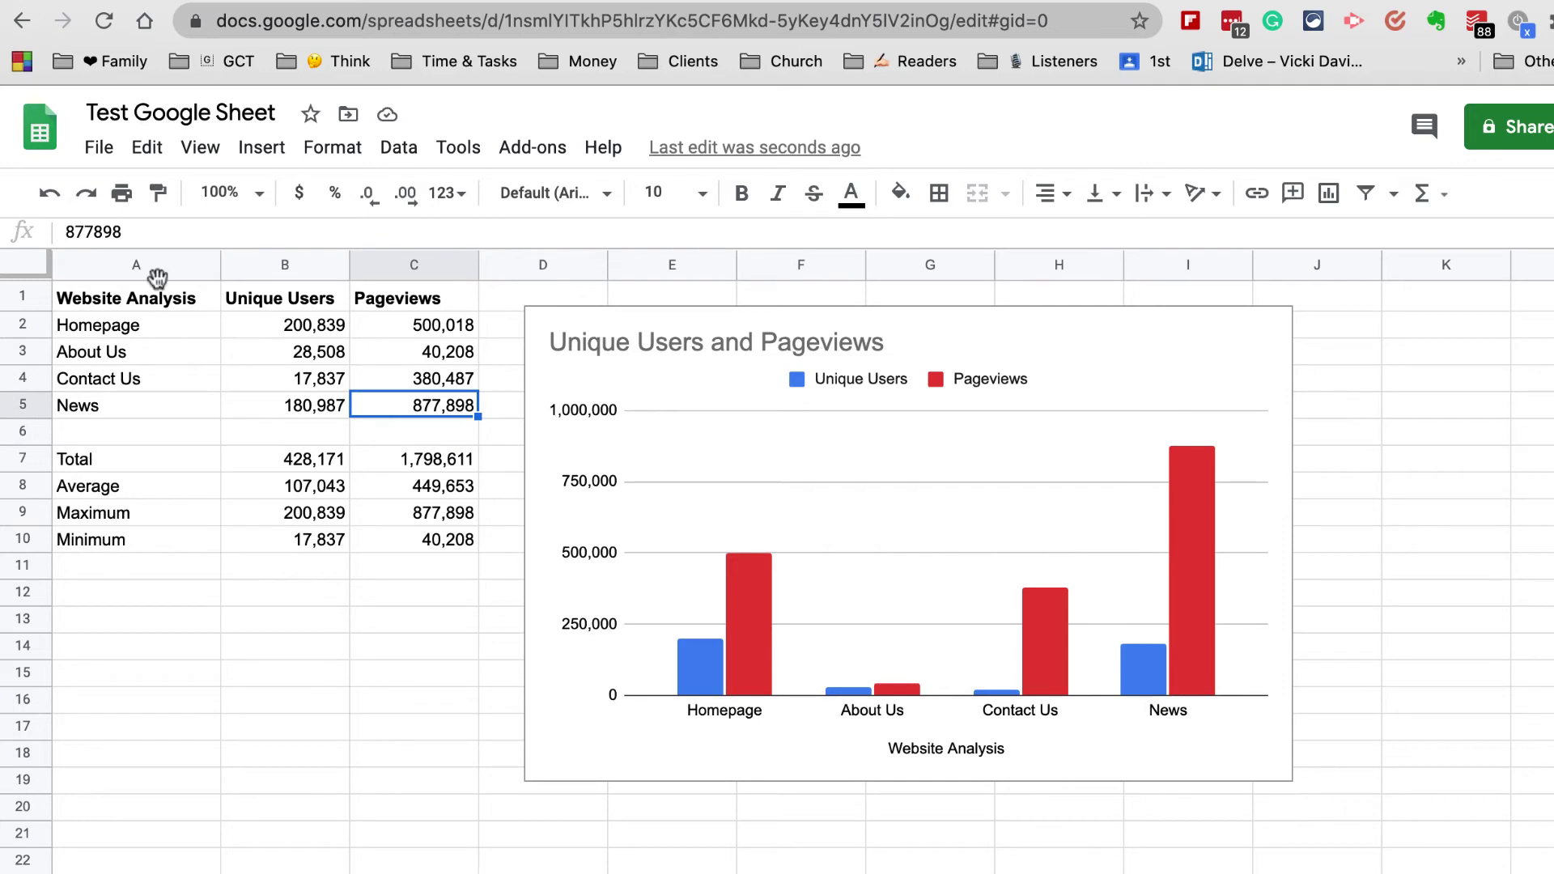
click(73, 231)
key(BackSpace)
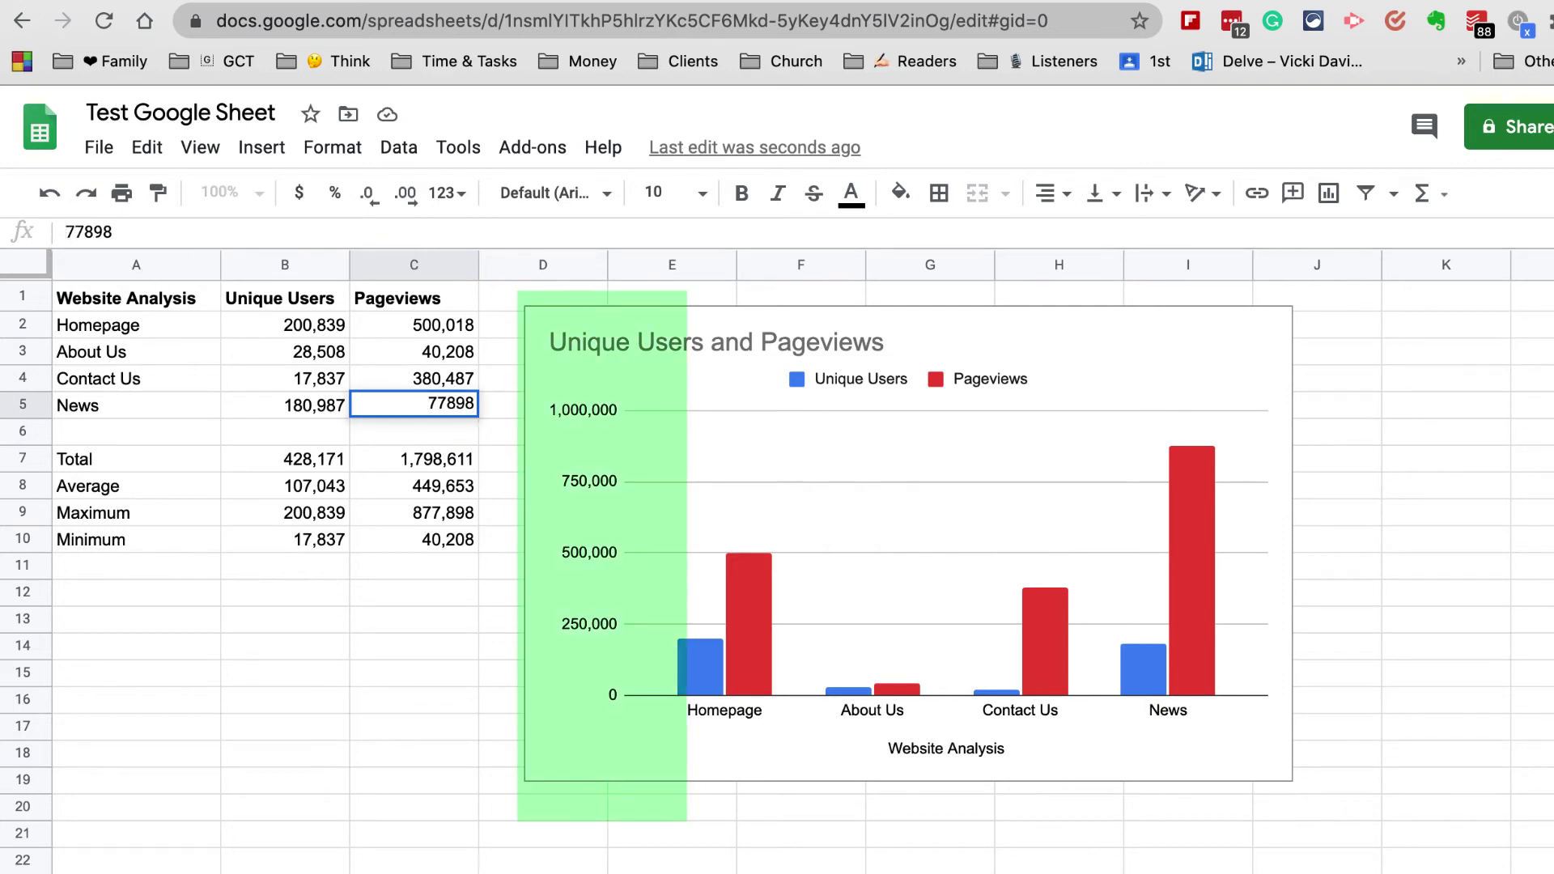
text(3)
key(Return)
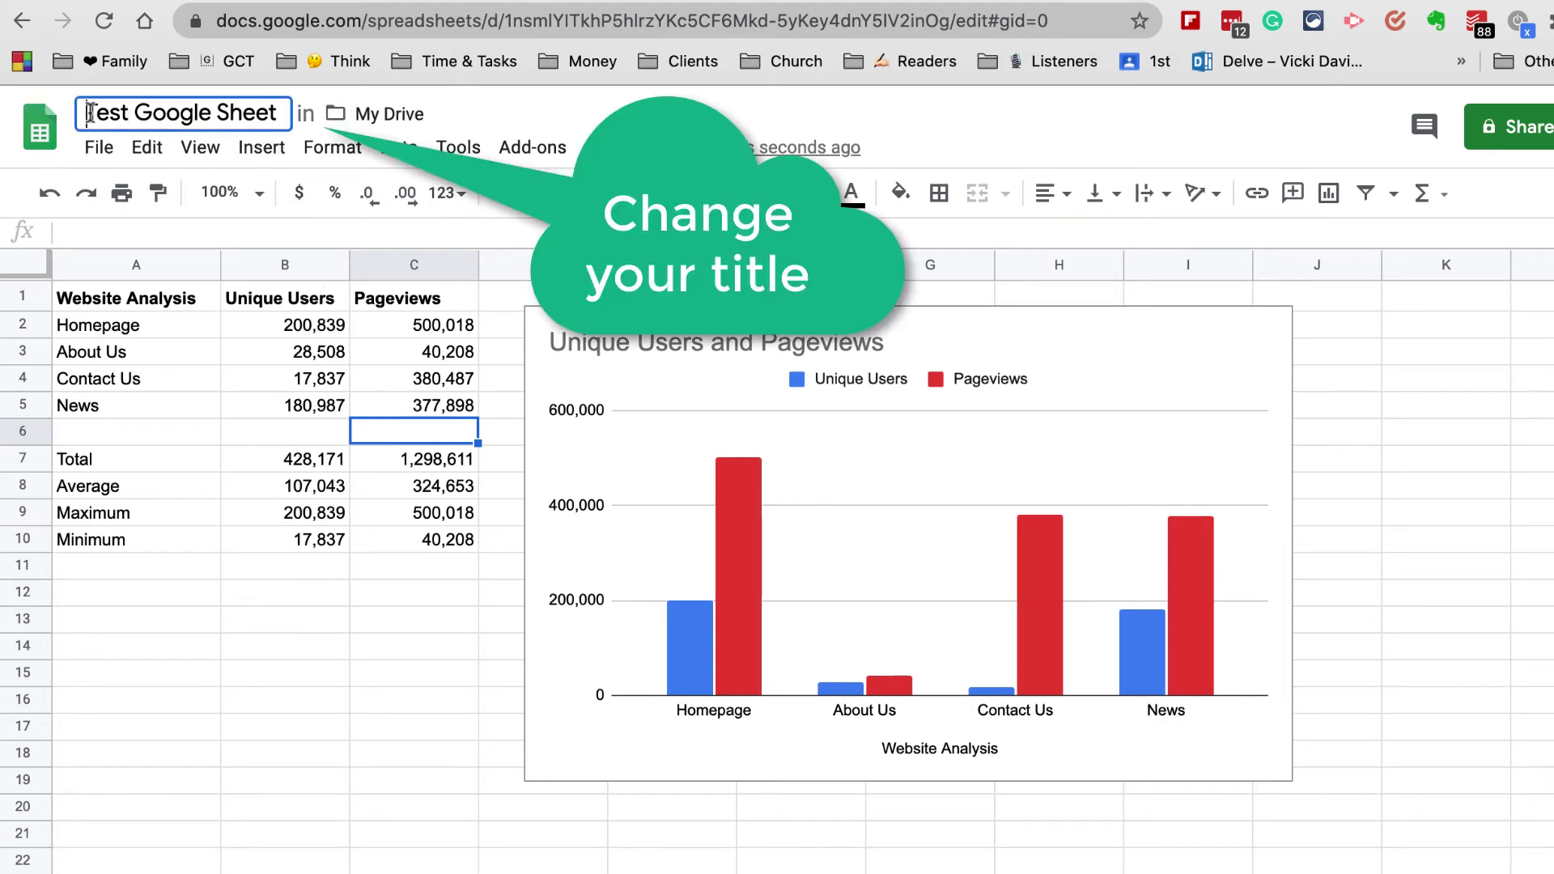
click(340, 351)
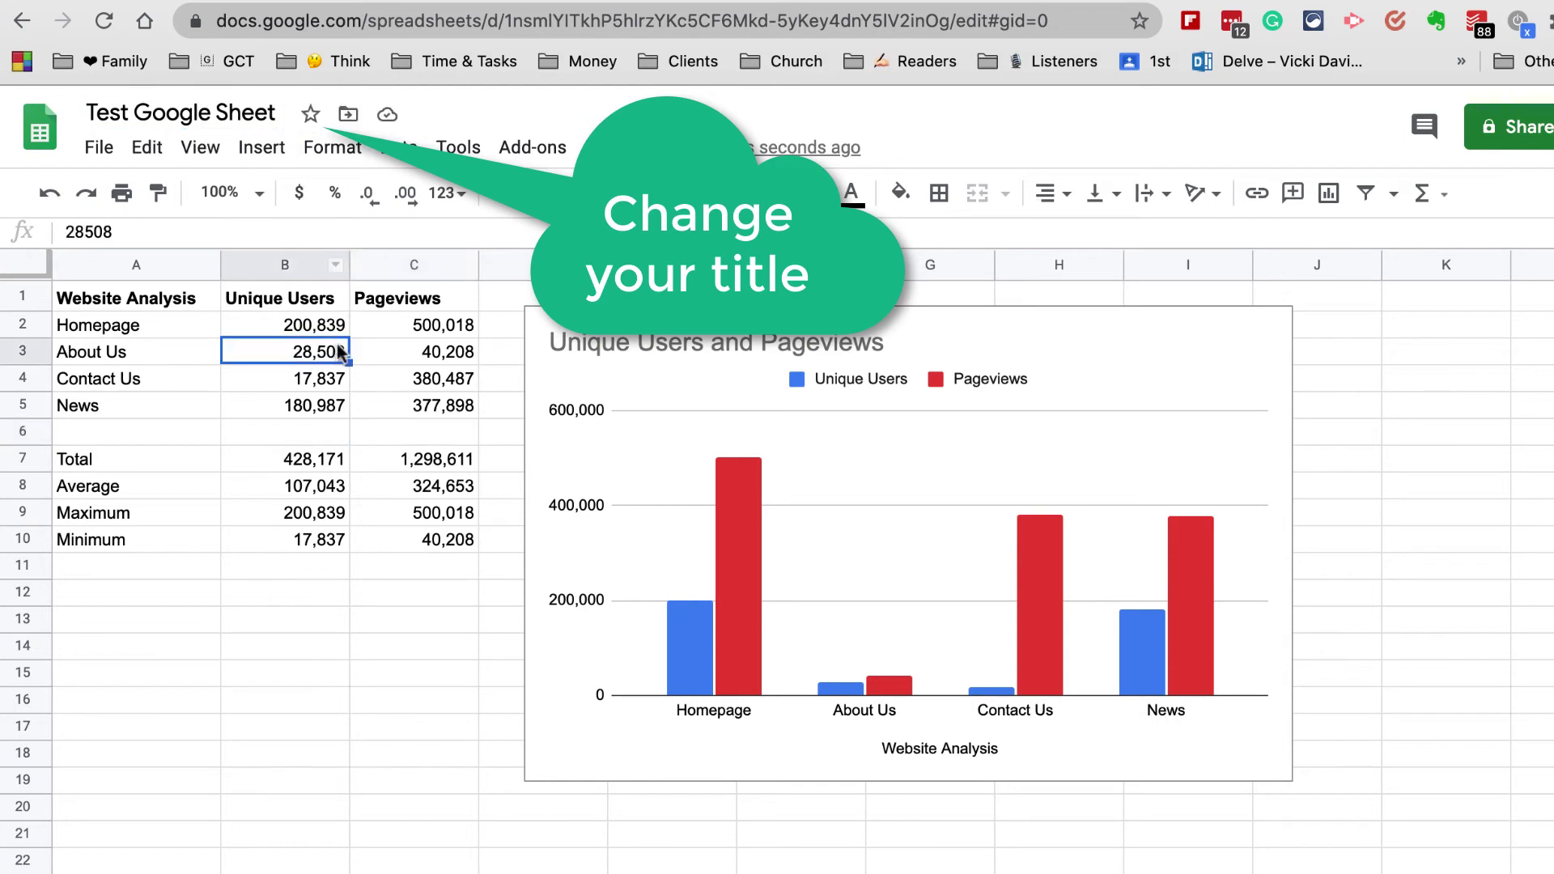
key(Down)
key(Right)
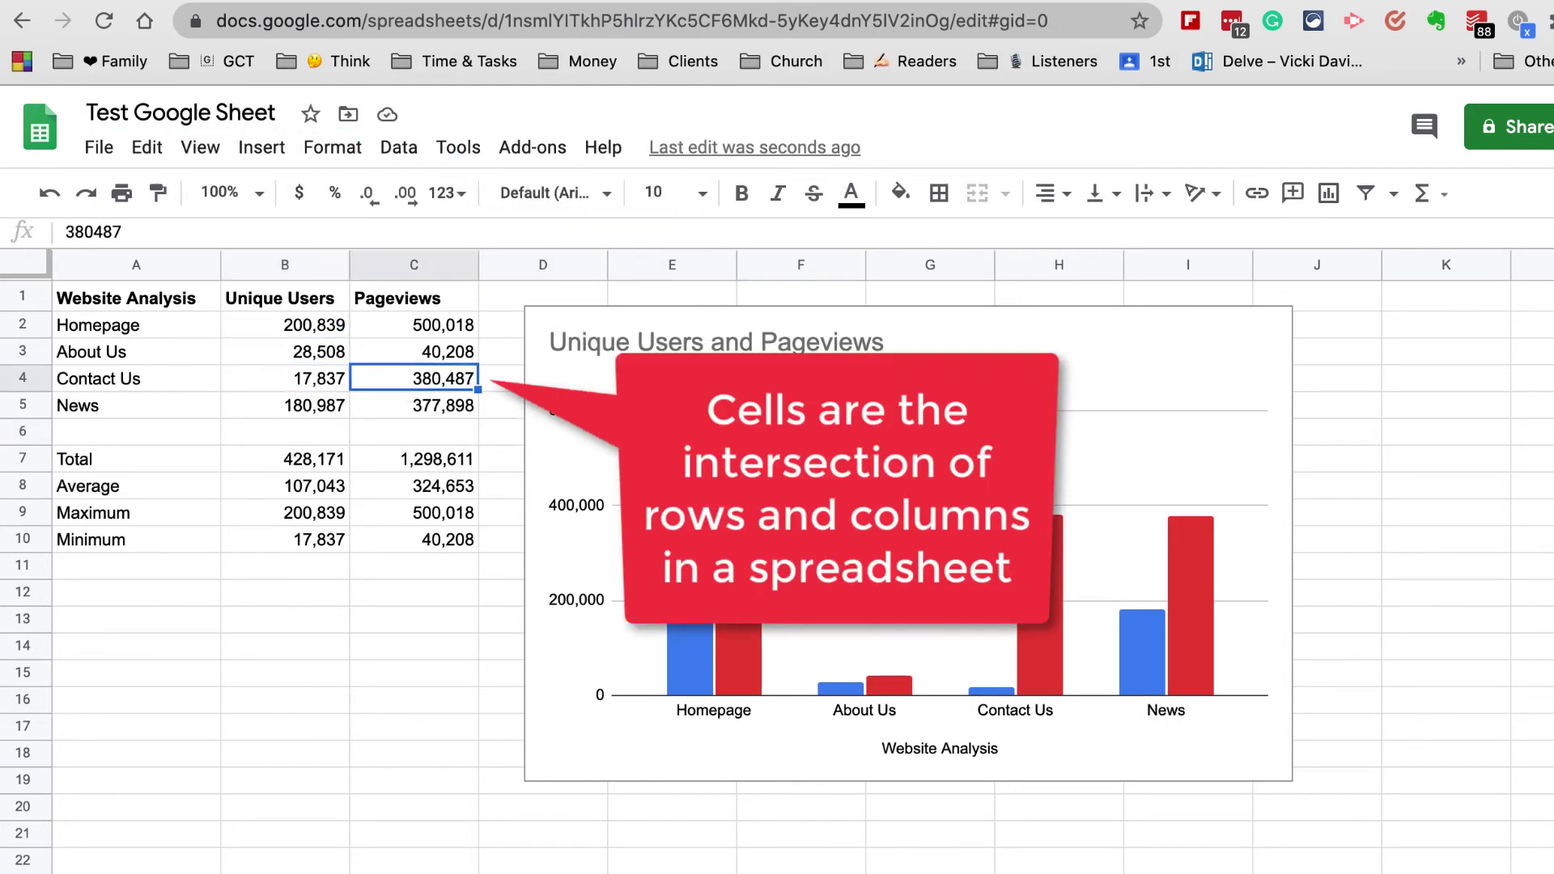
click(414, 352)
click(413, 378)
click(285, 378)
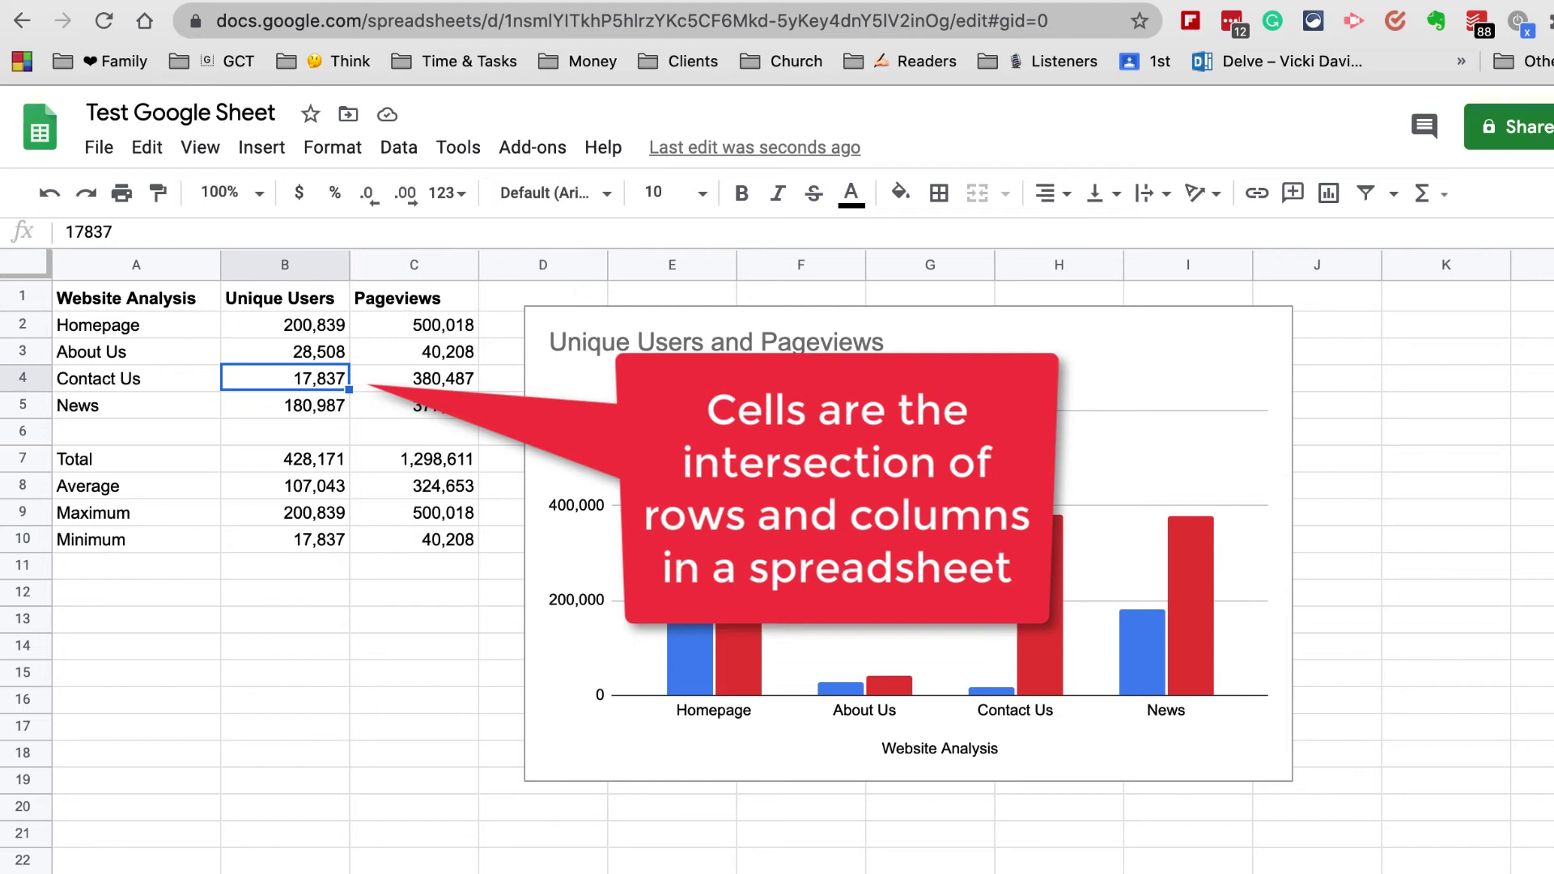
click(285, 352)
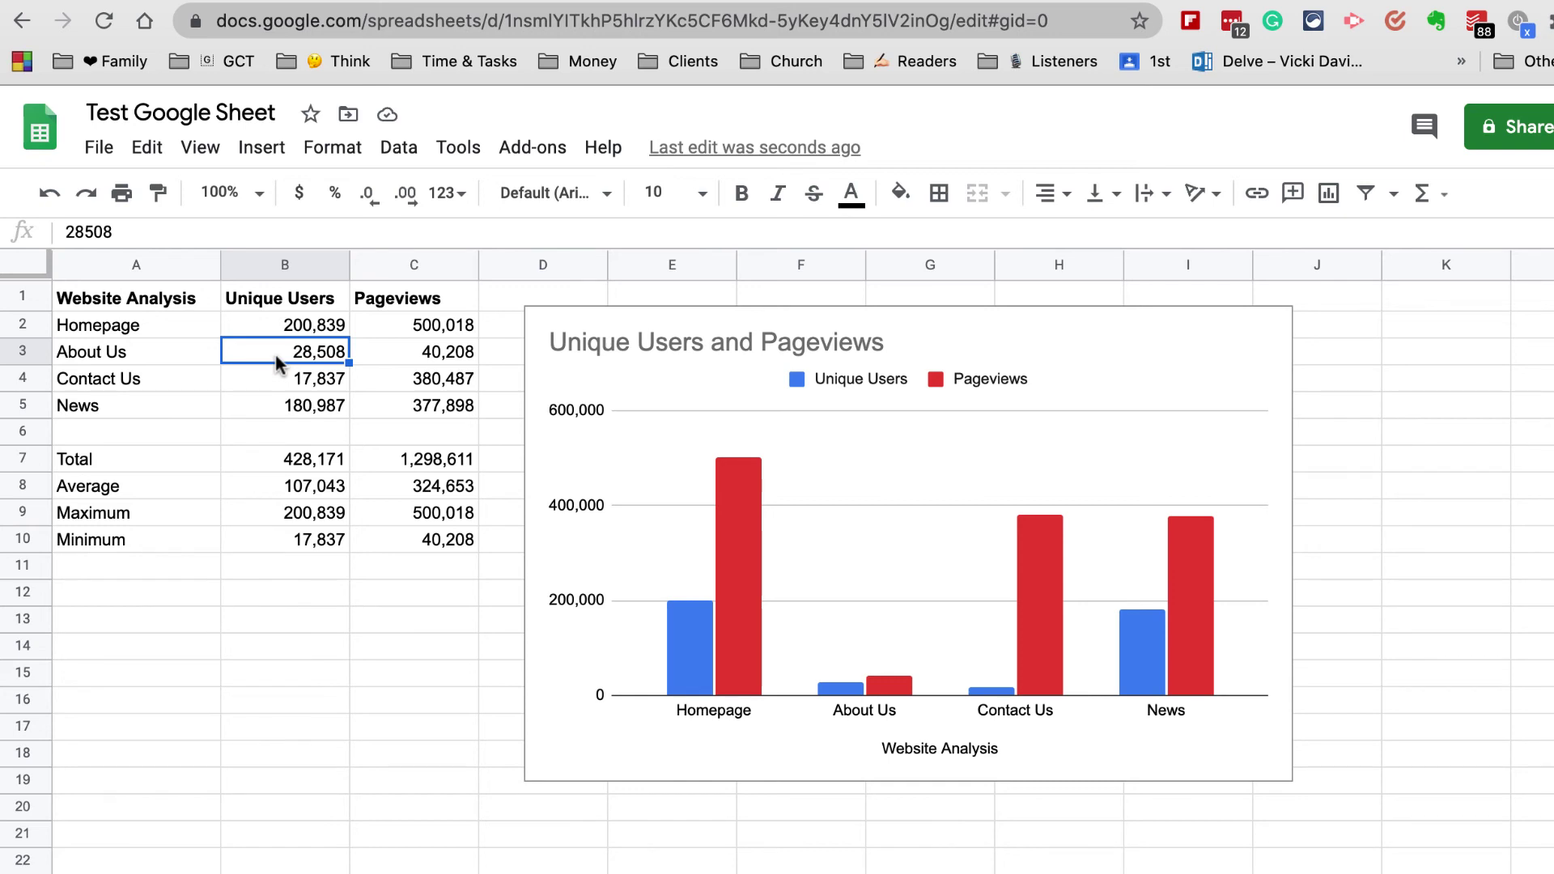
key(Right)
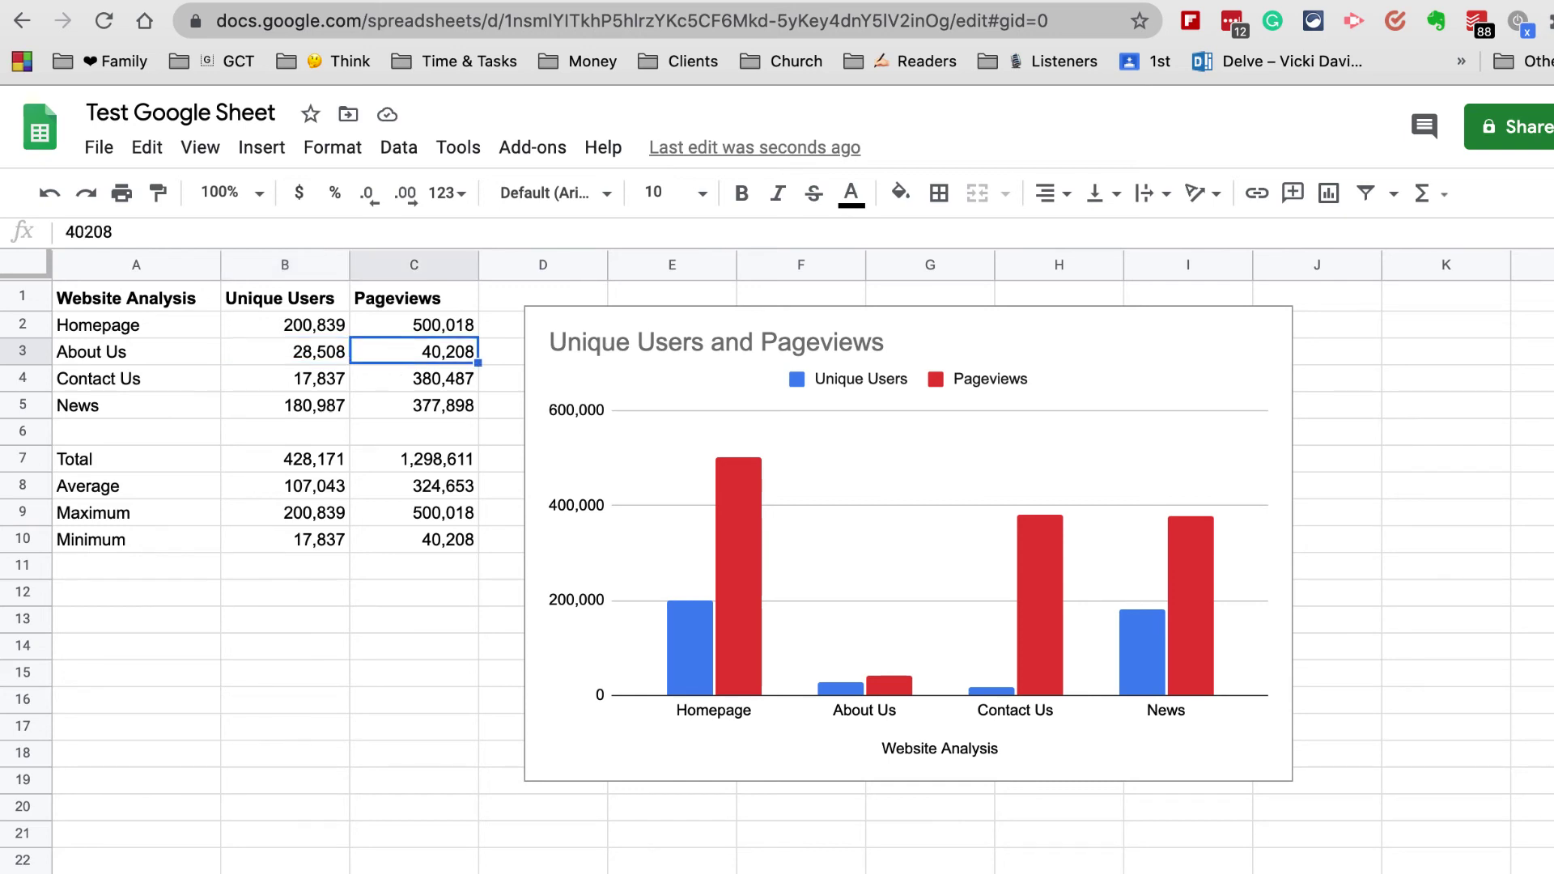
click(129, 356)
click(431, 539)
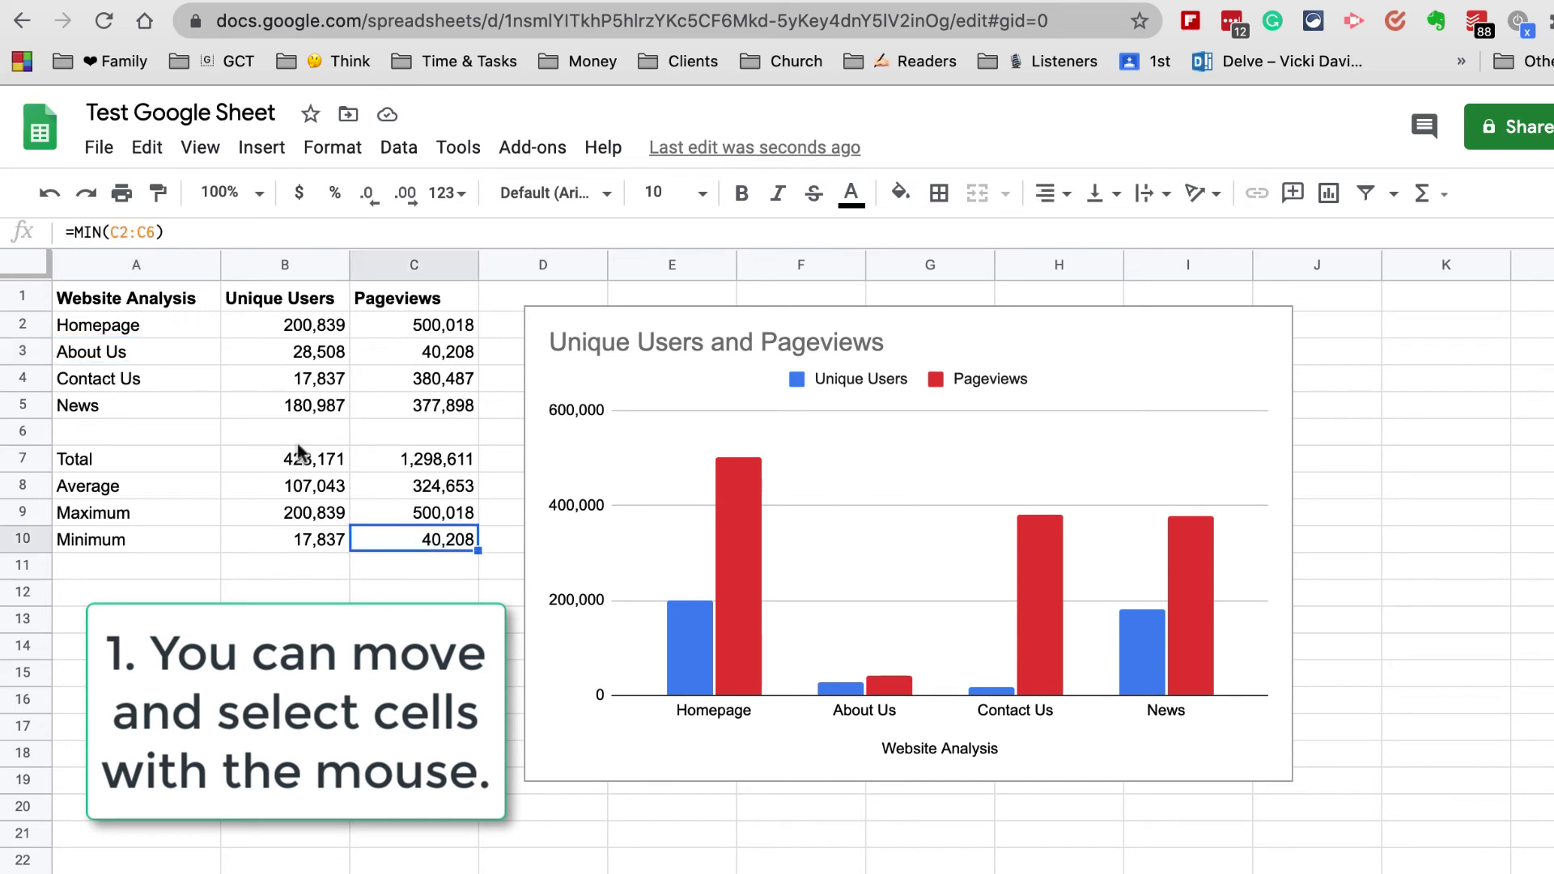
click(292, 357)
key(Down)
key(Down)
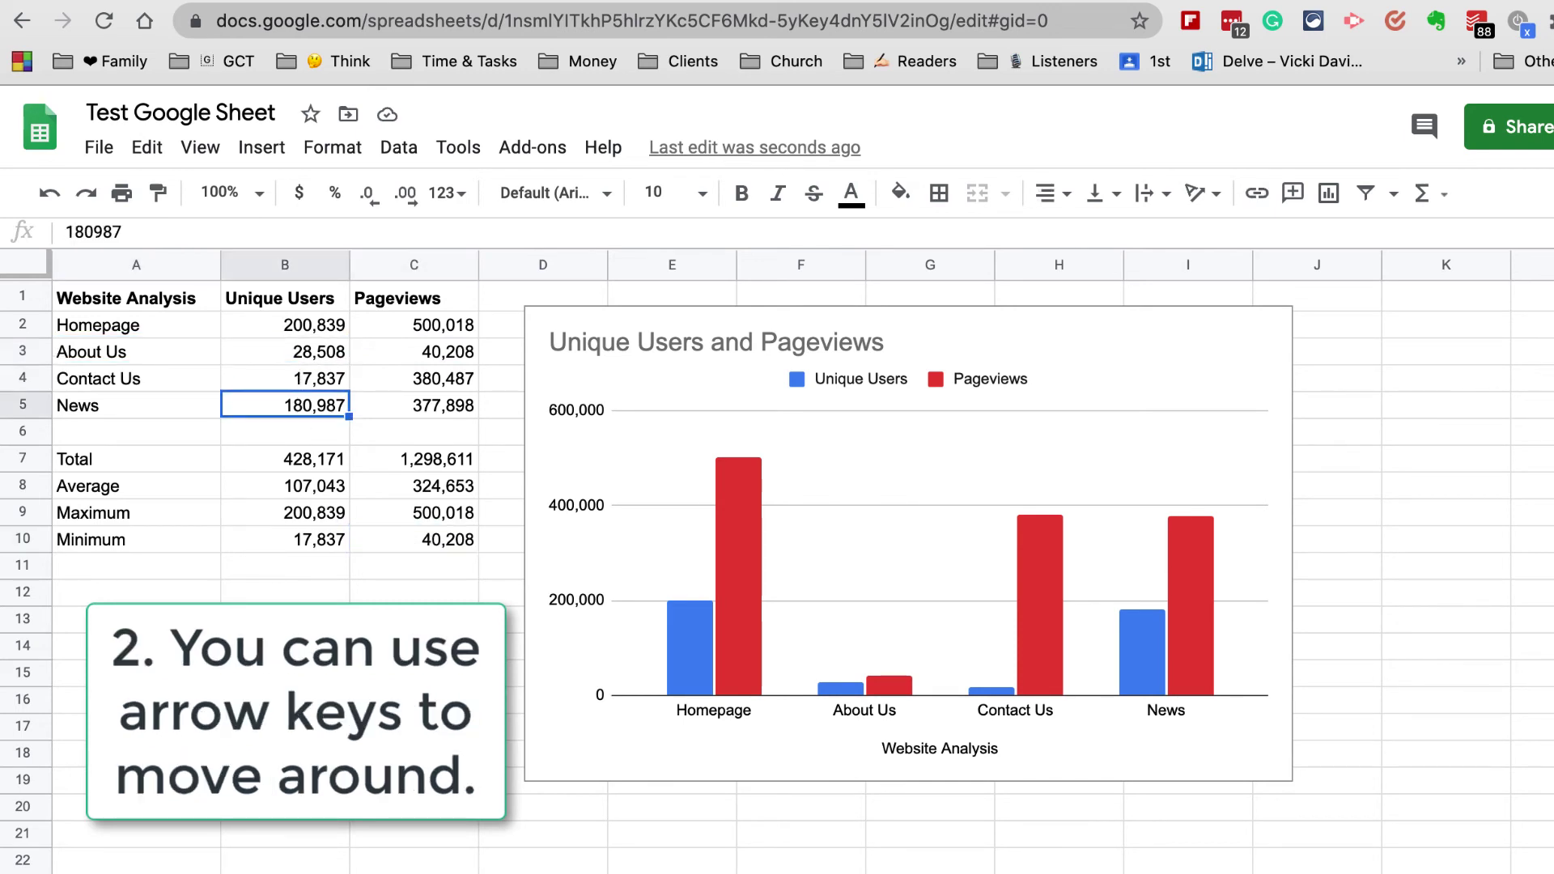
key(Up)
key(Up)
key(Left)
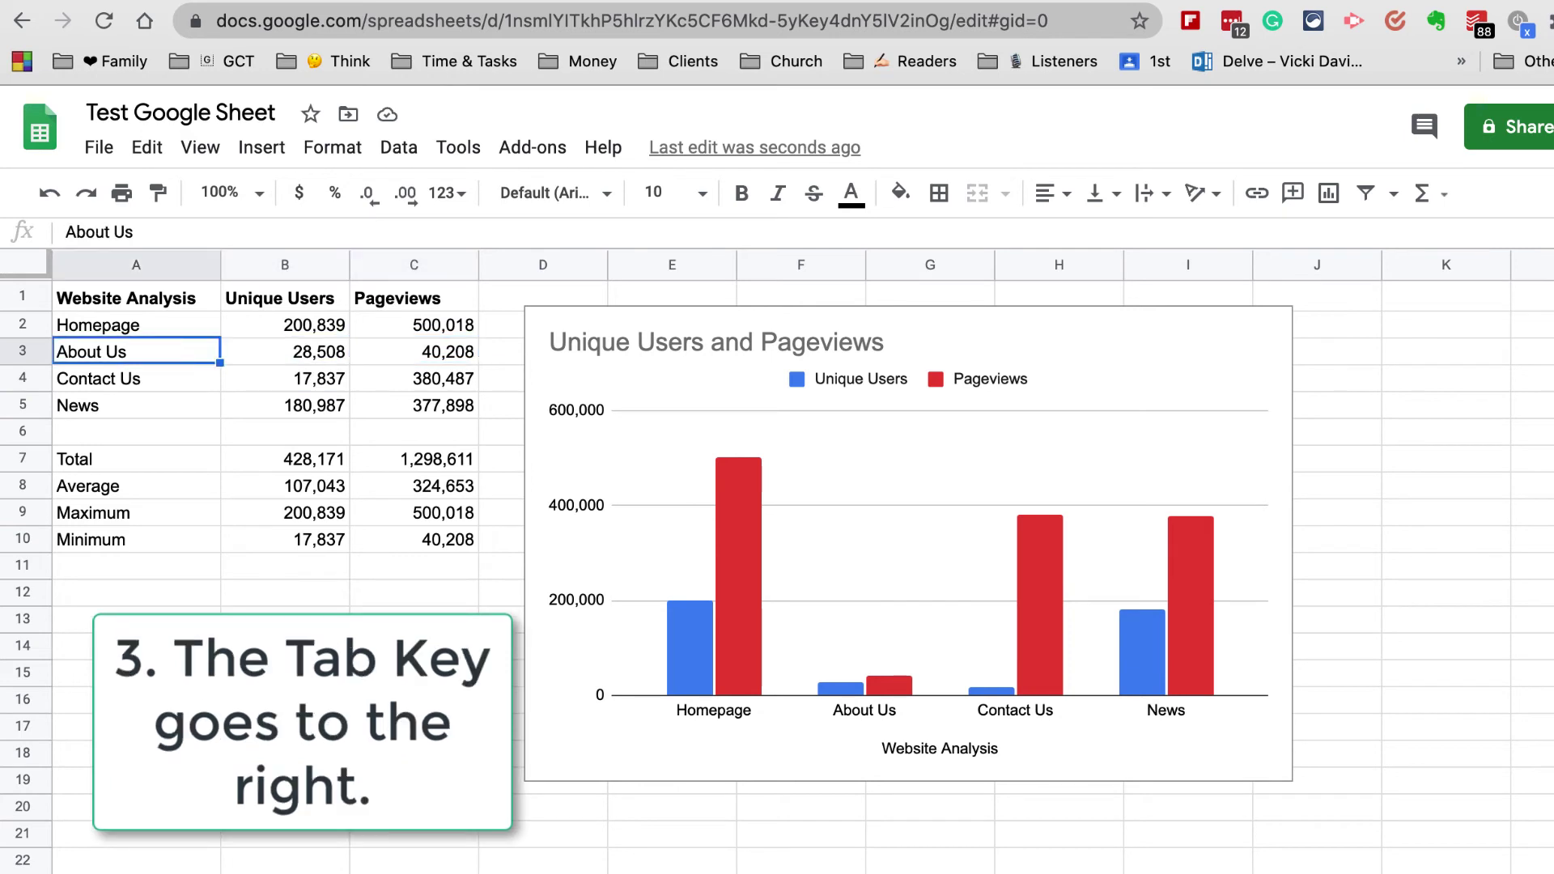
key(Tab)
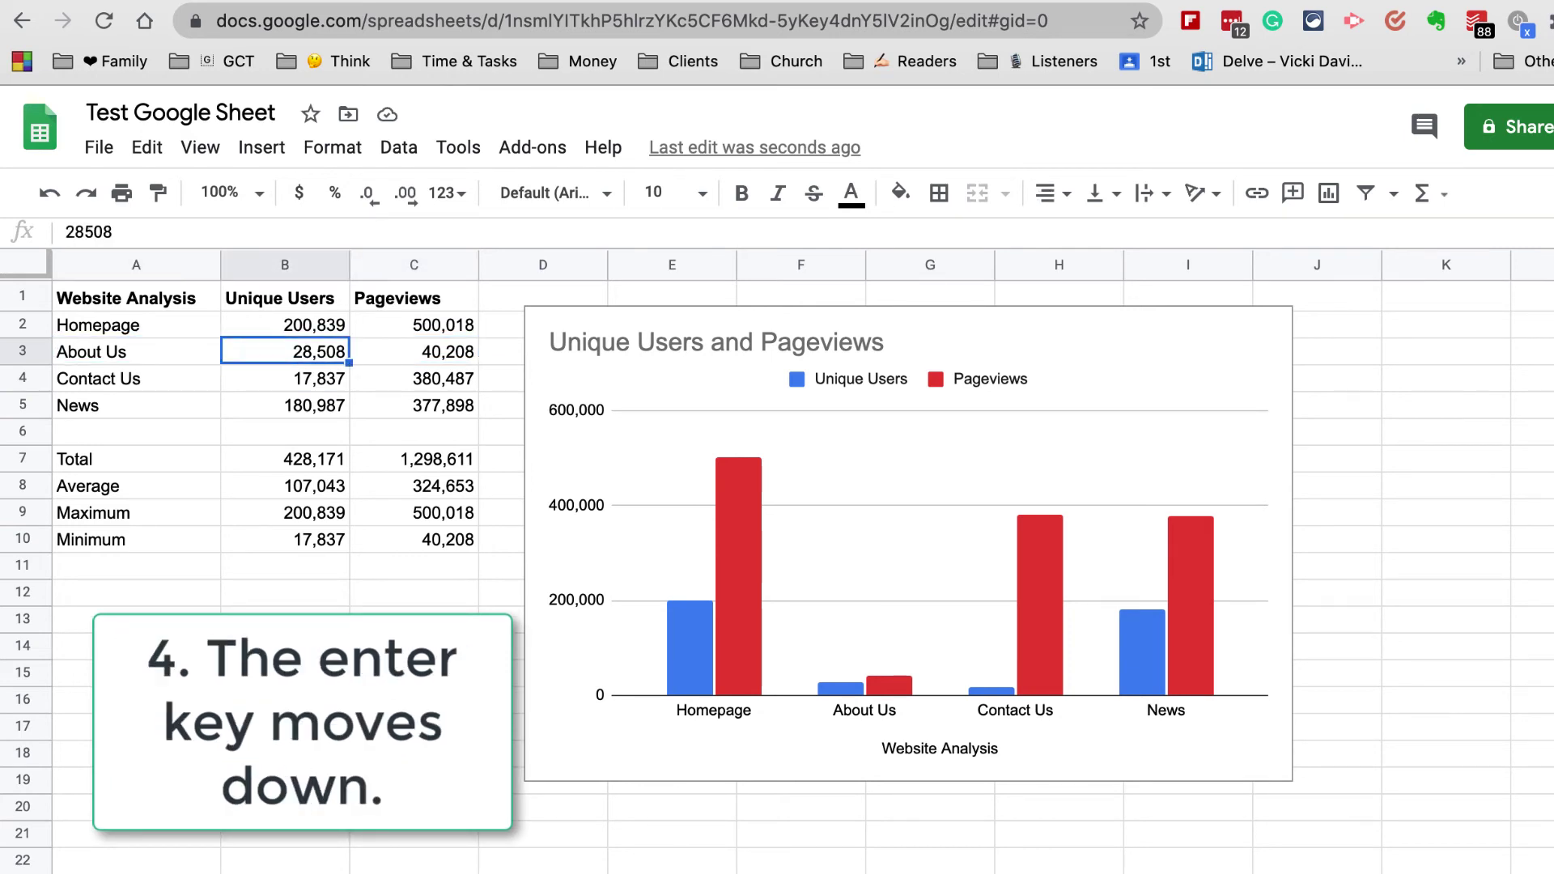
key(Return)
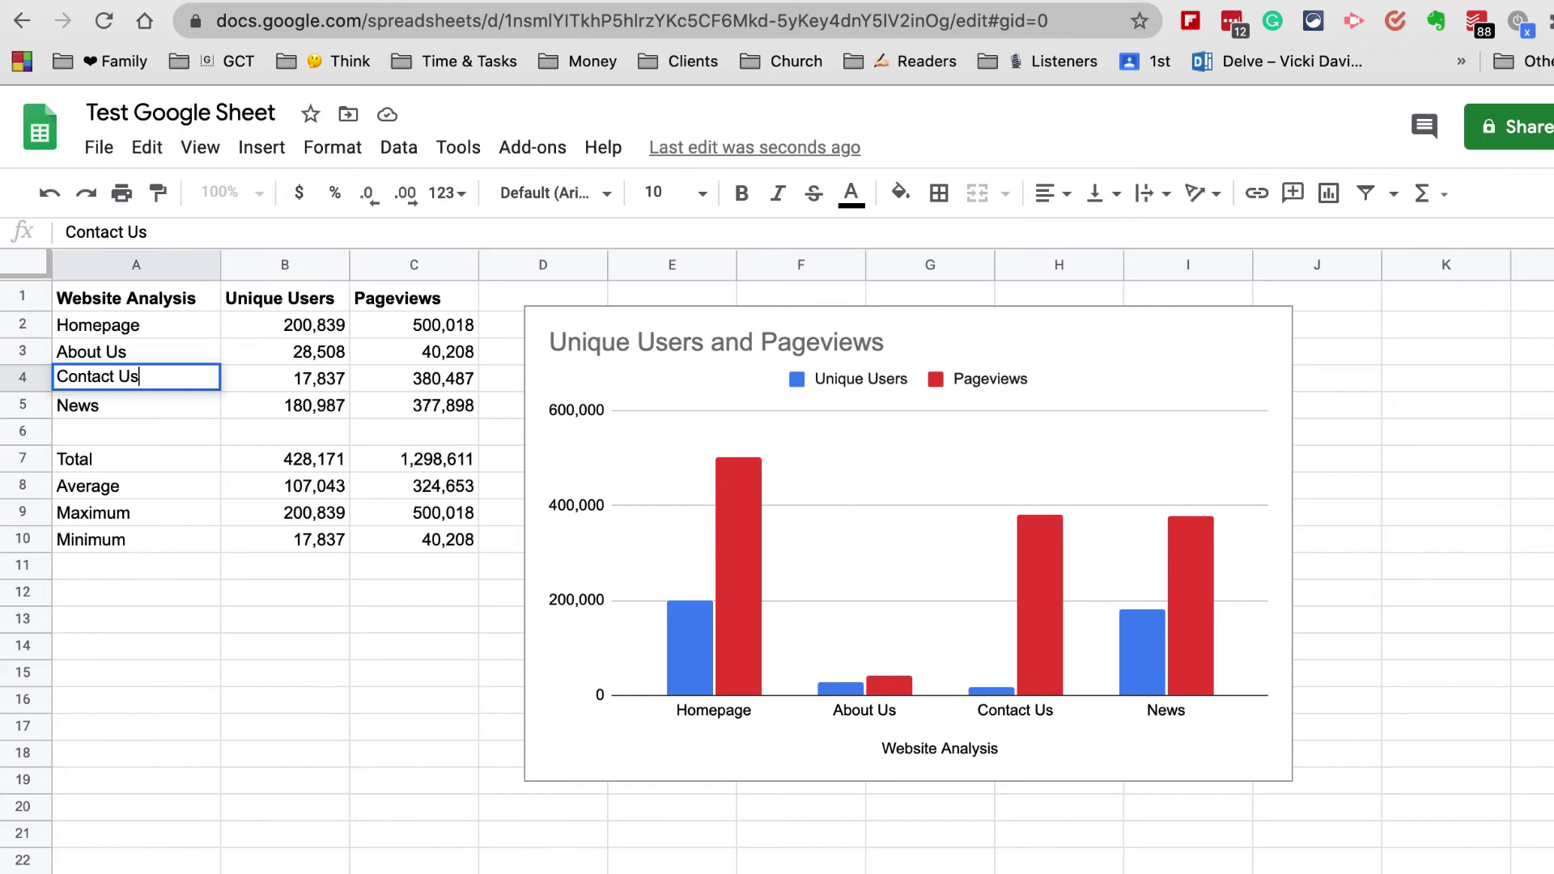
key(Return)
Make the Total row A7:C7 bold.
drag(313, 327, 322, 416)
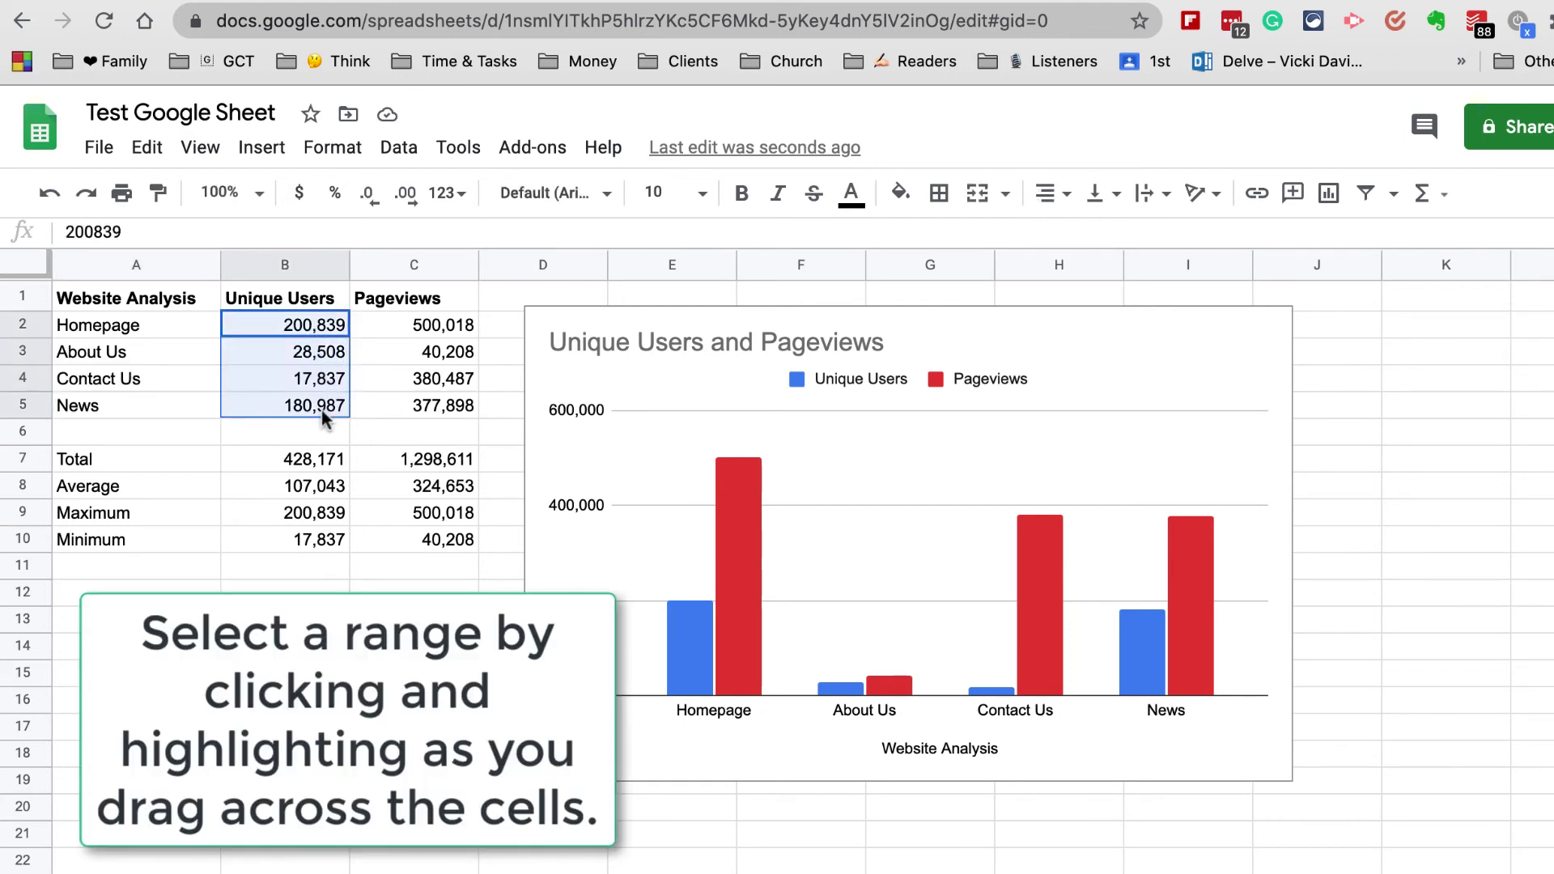
drag(154, 458, 414, 460)
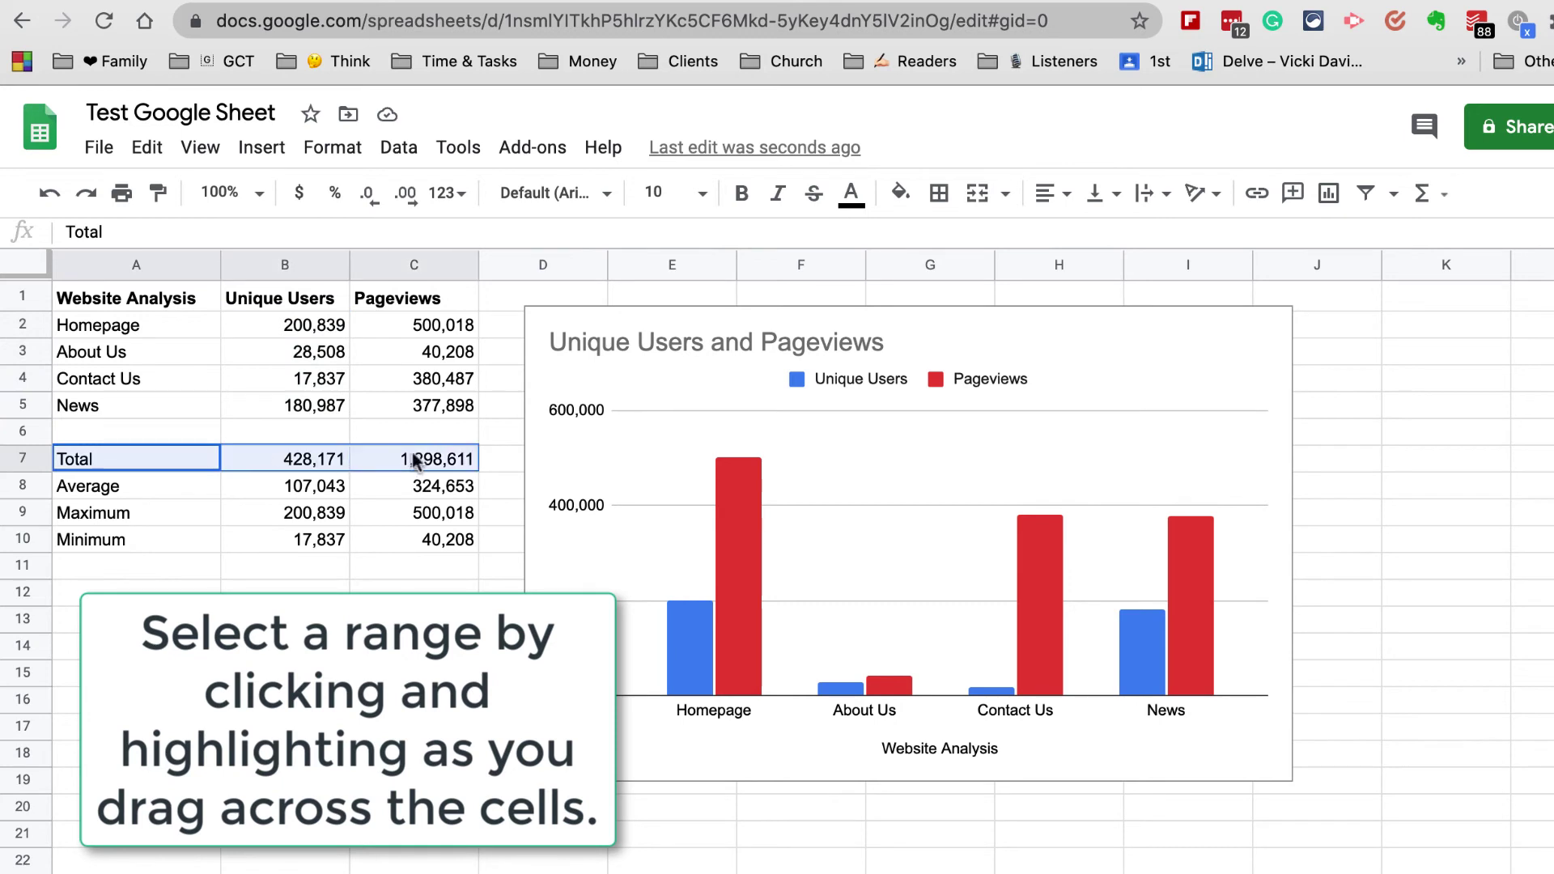
click(741, 194)
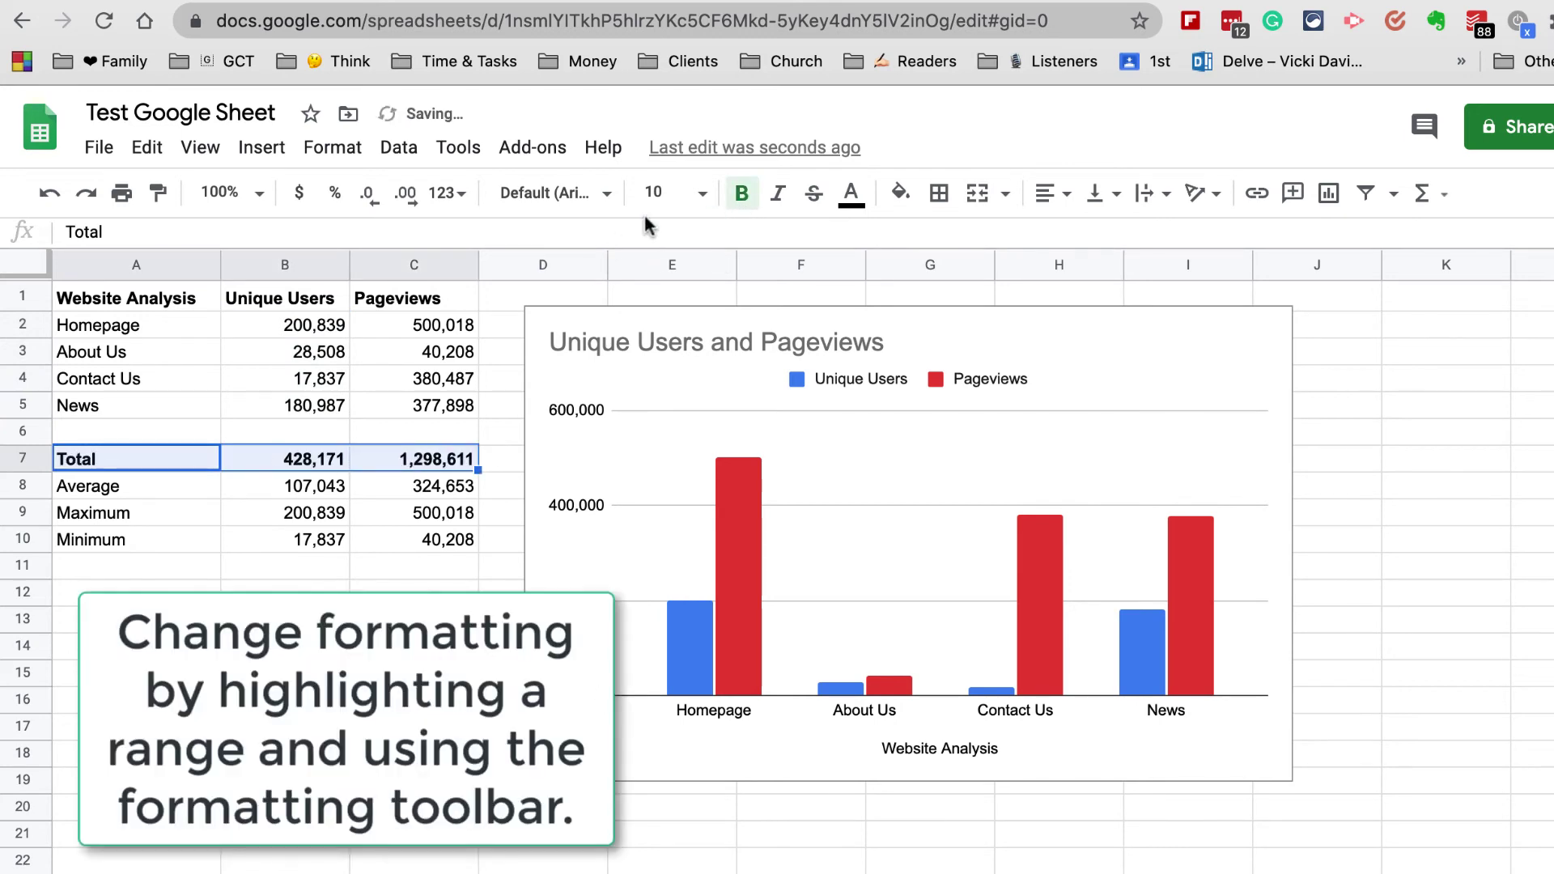
Set A1:C10 to 12-point text and widen column A to fit 'Website Analysis'.
click(146, 301)
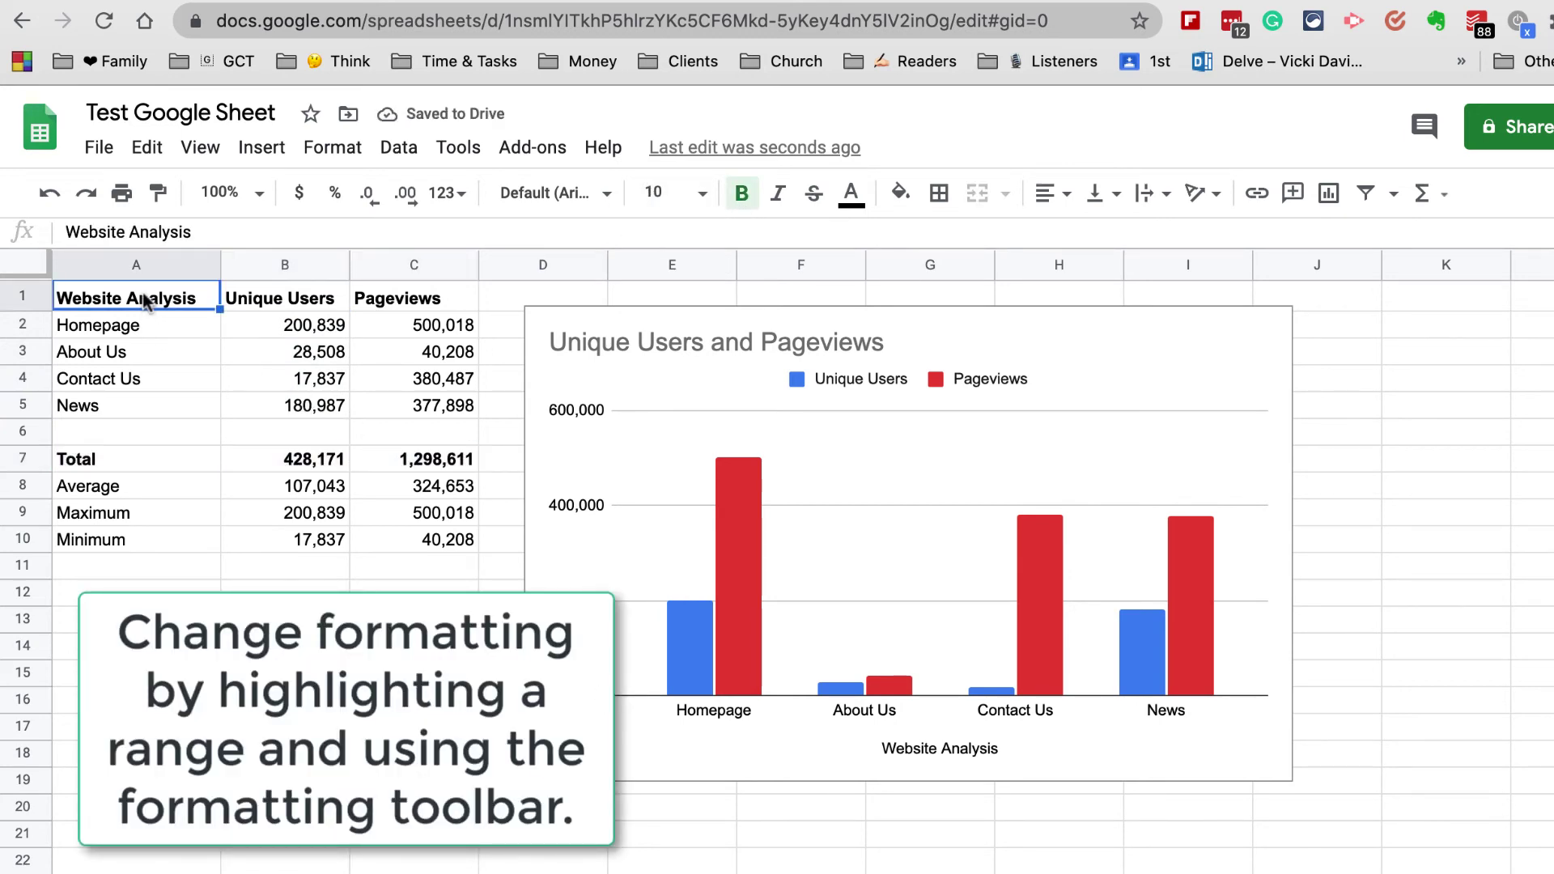
drag(146, 301, 421, 541)
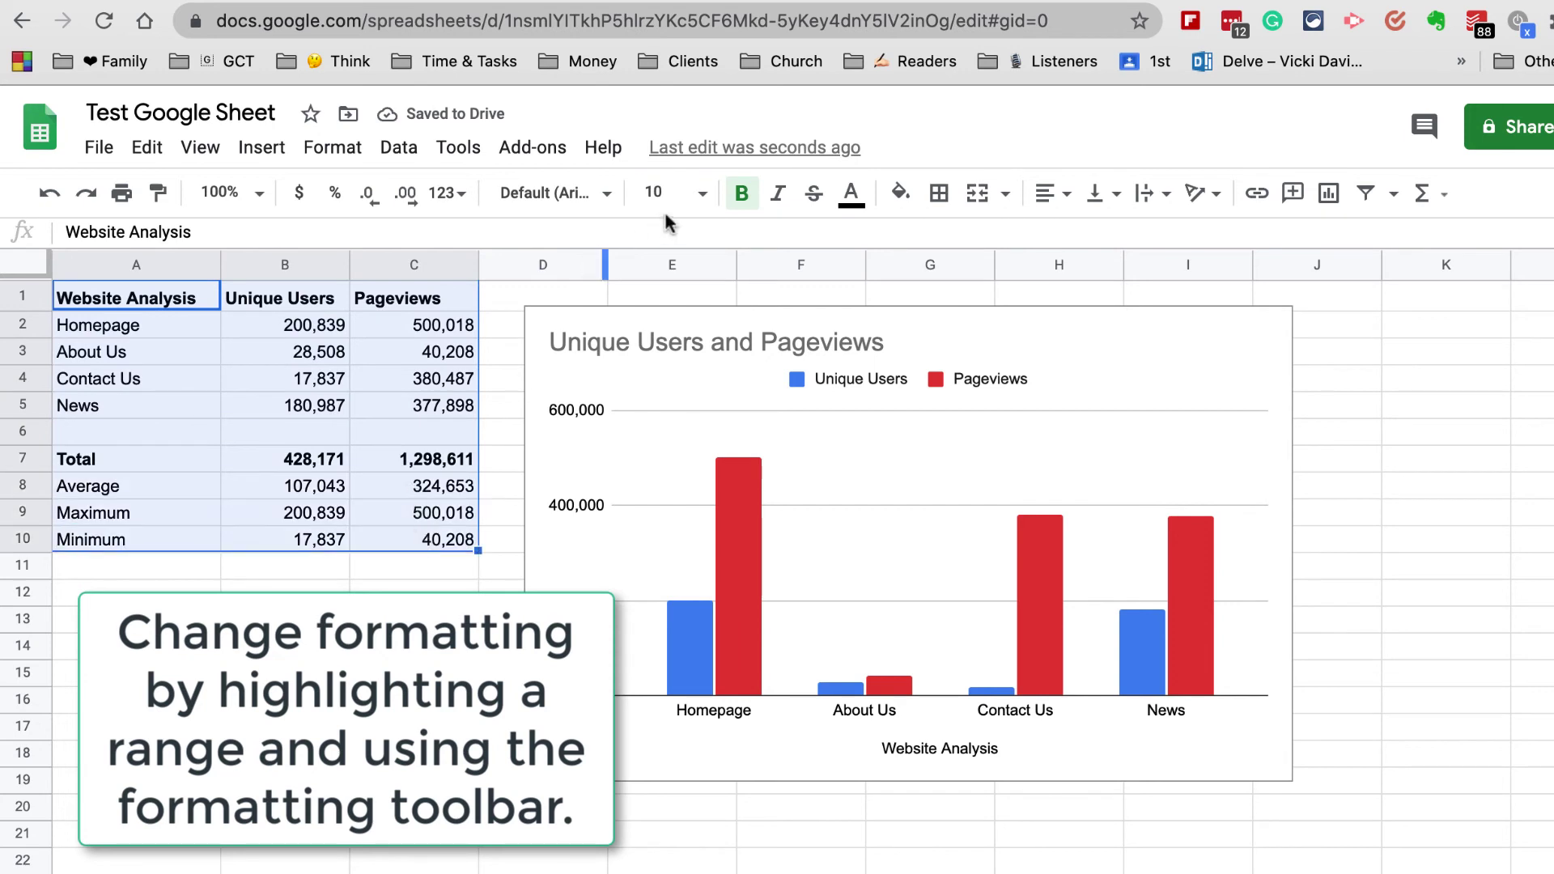
click(701, 194)
click(666, 483)
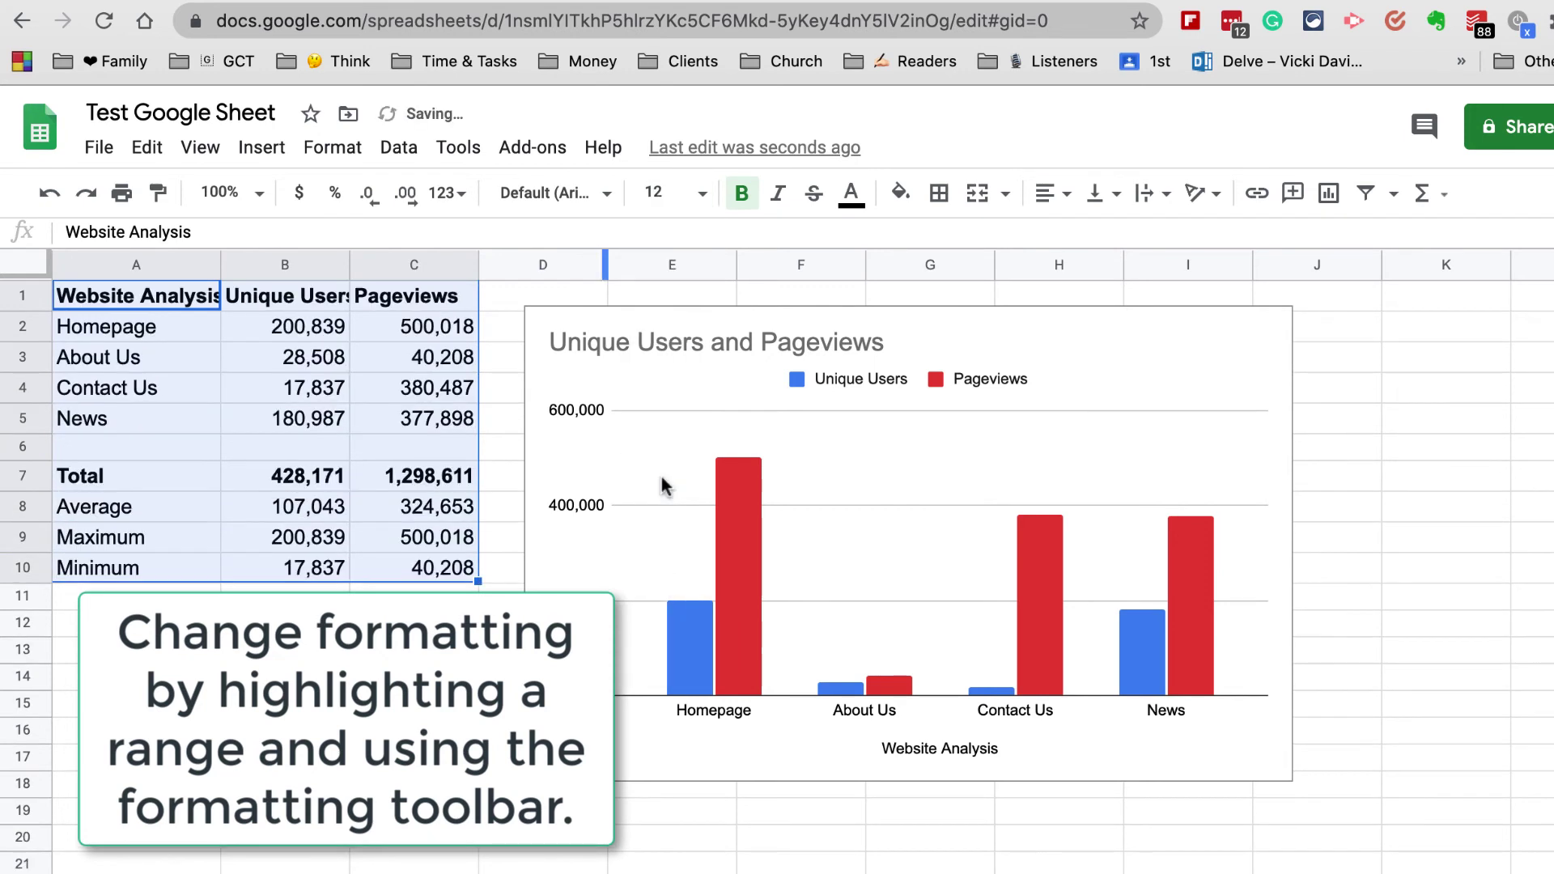
click(232, 356)
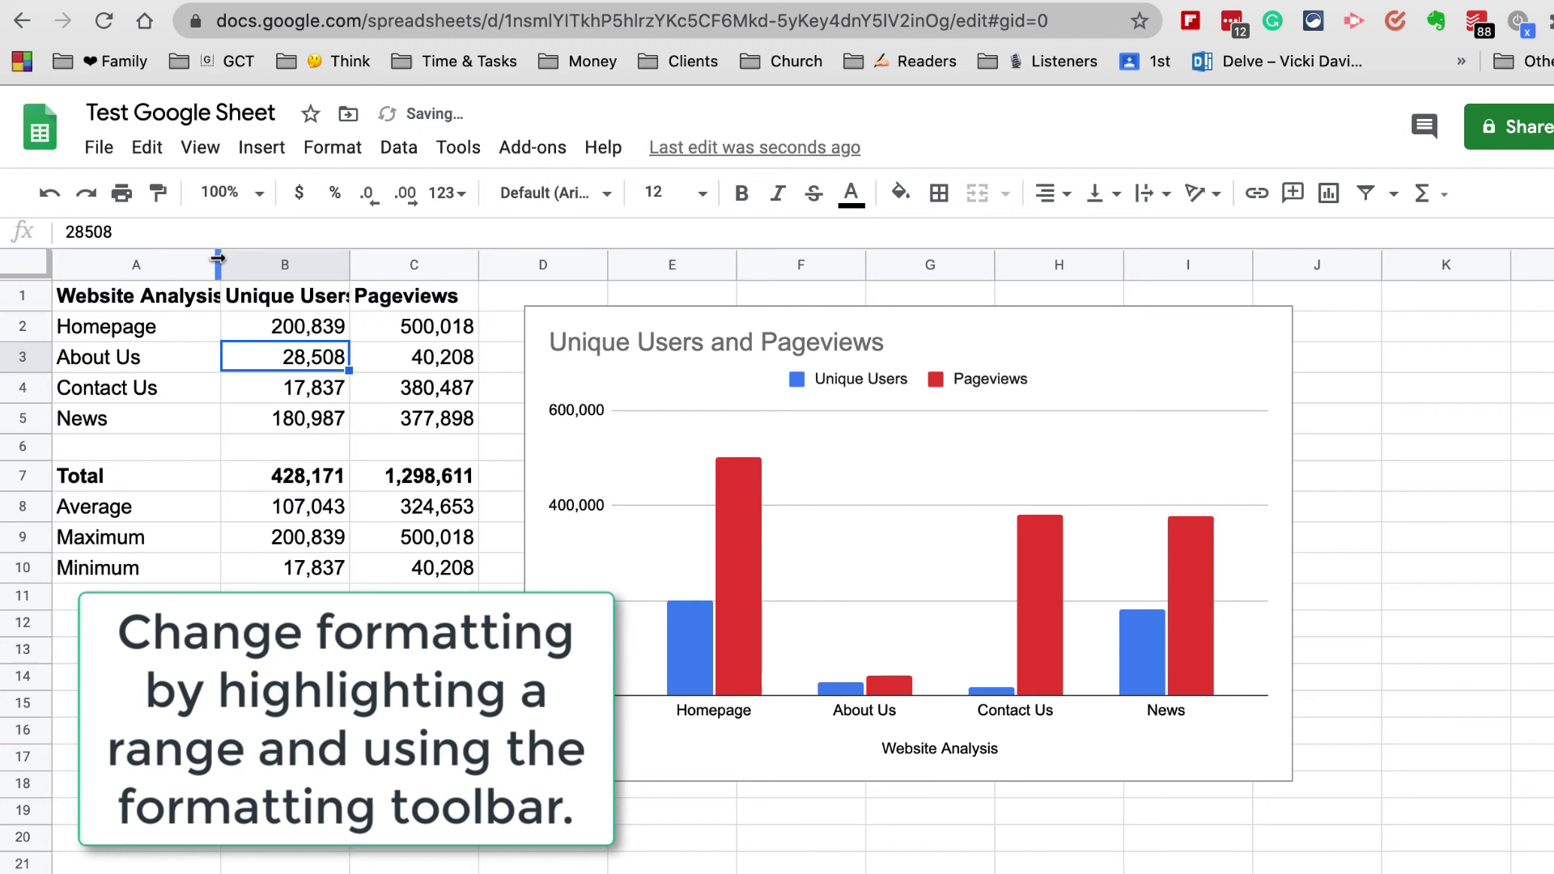
drag(218, 258, 240, 260)
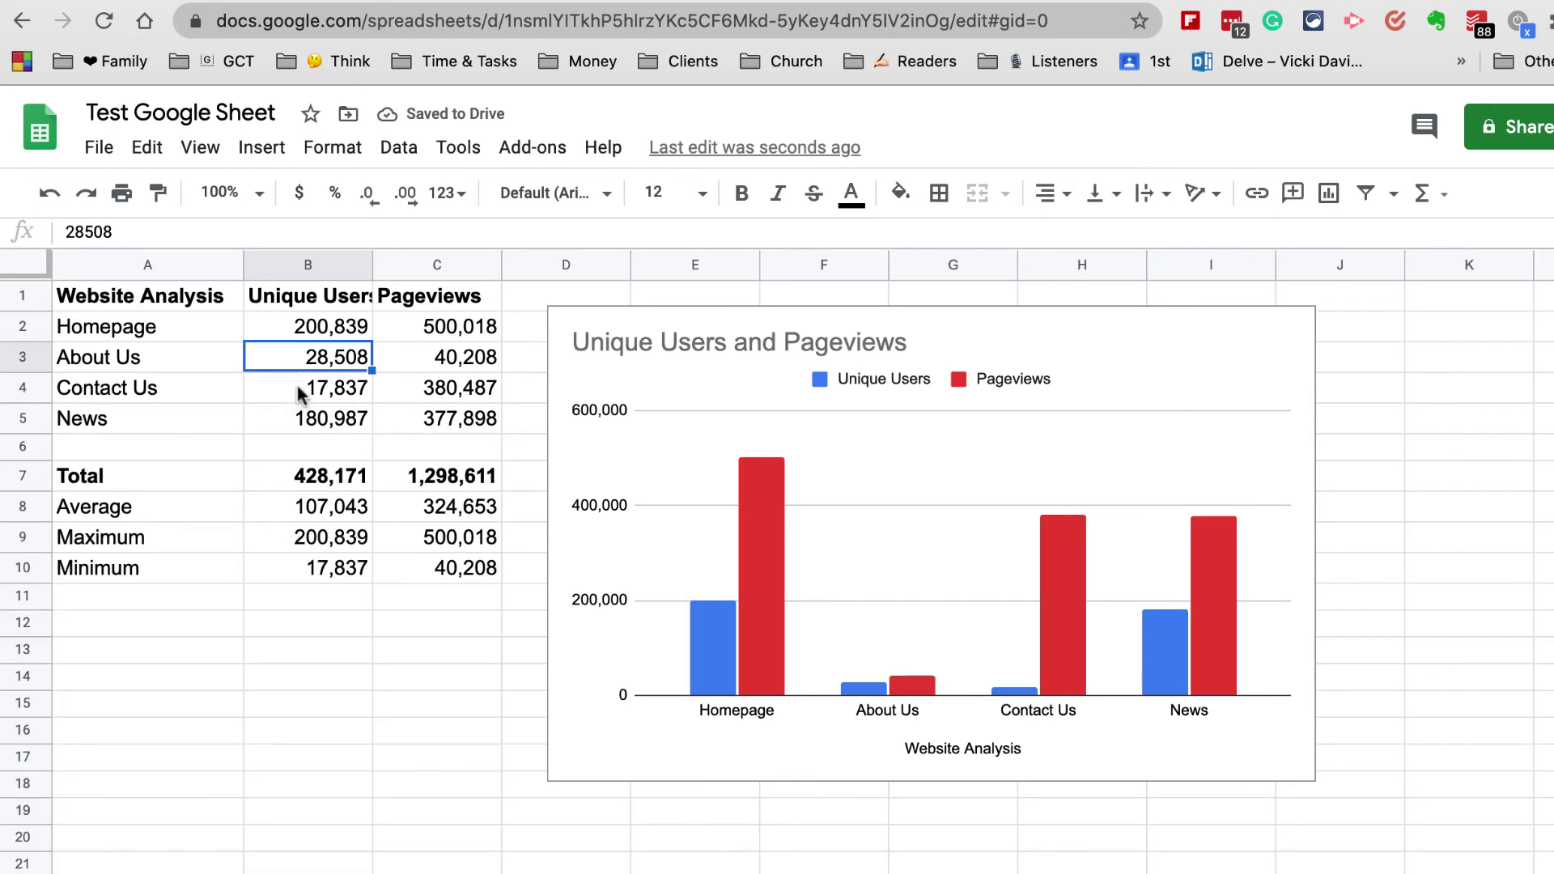
Enter 19,878 as the Contact Us unique users in B4.
click(303, 332)
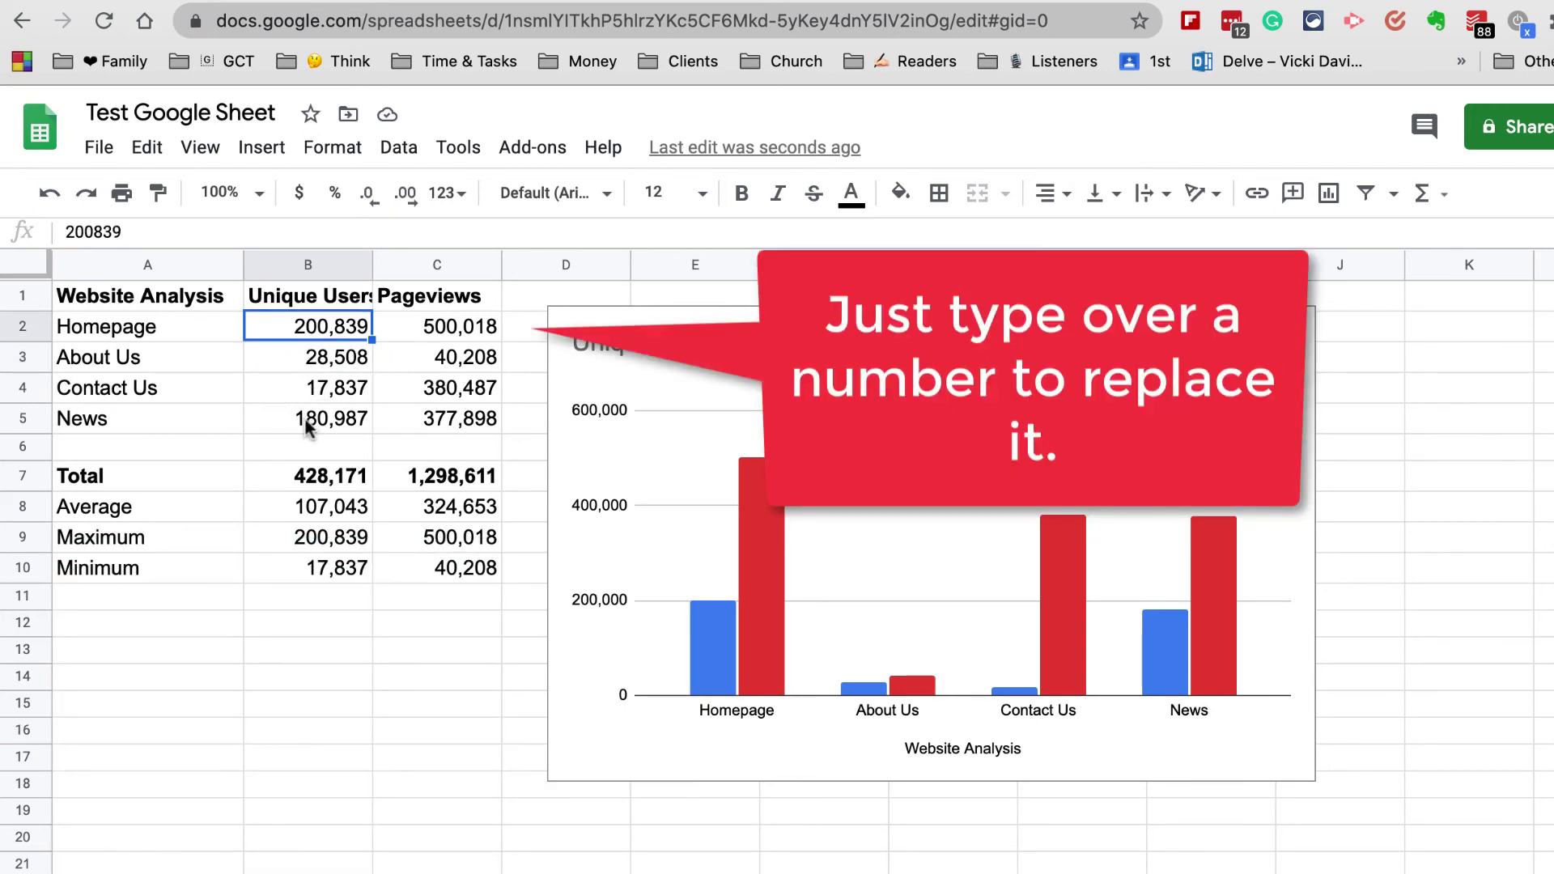
click(297, 392)
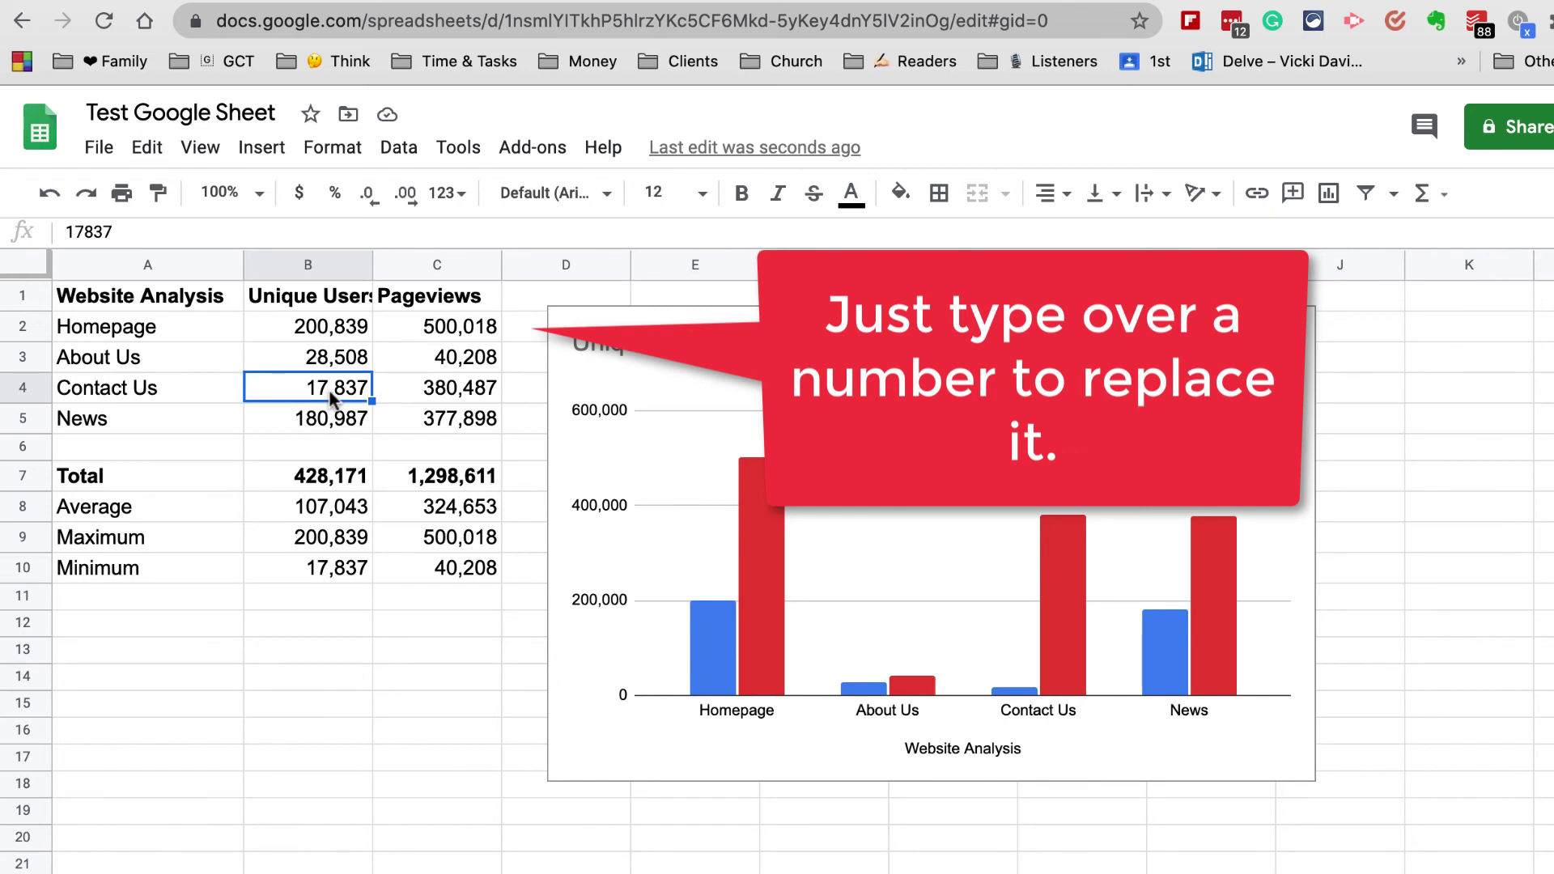
text(19878)
key(Return)
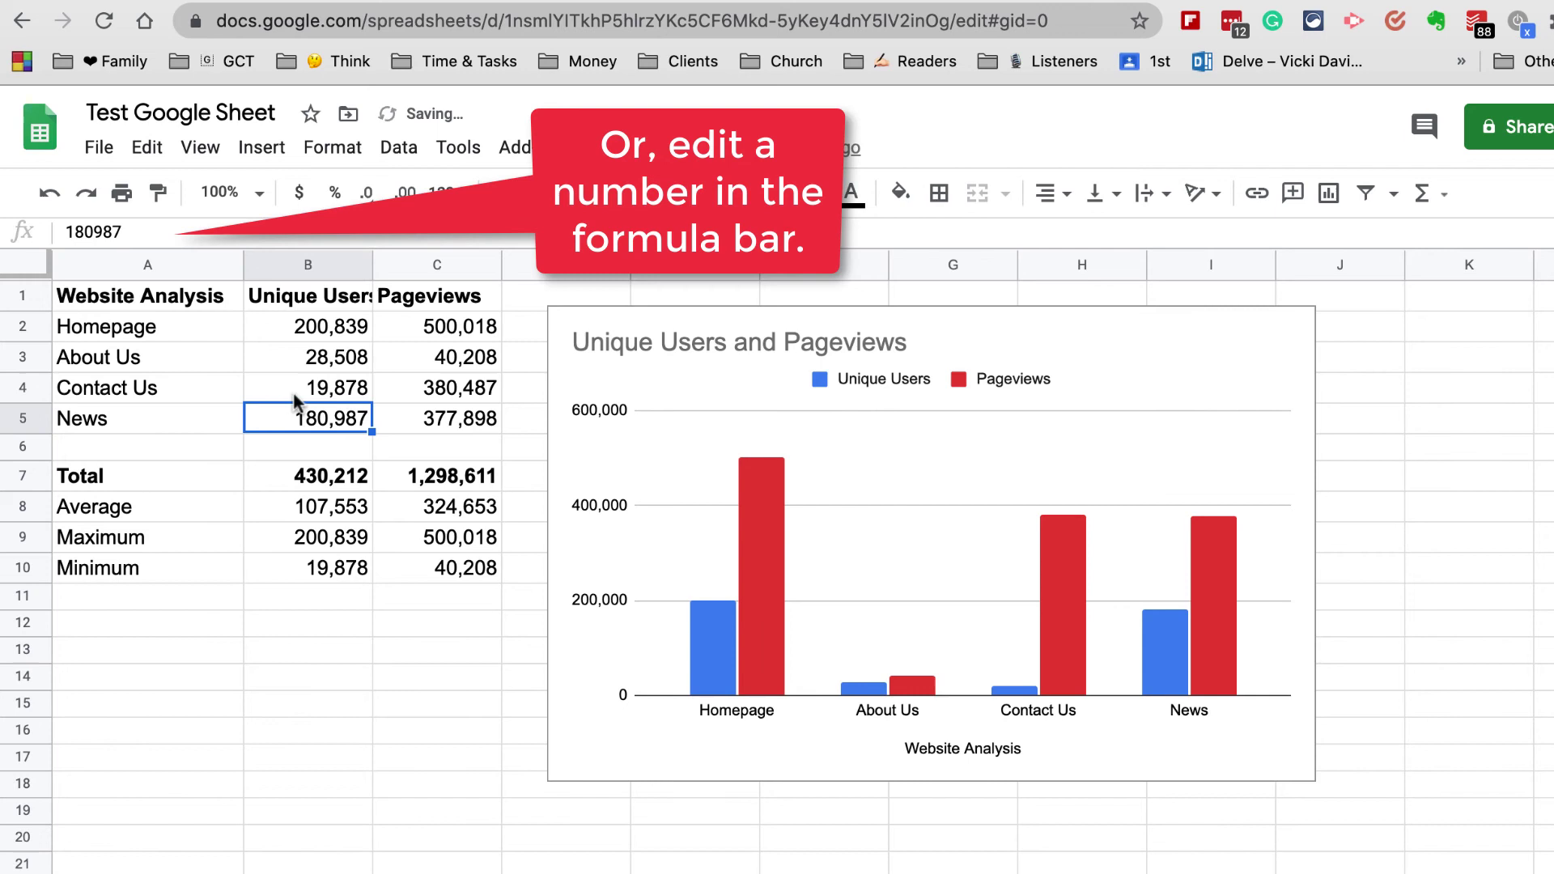
Correct the News unique users in B5 to 280,987 after an accidental 1,180,987.
click(67, 232)
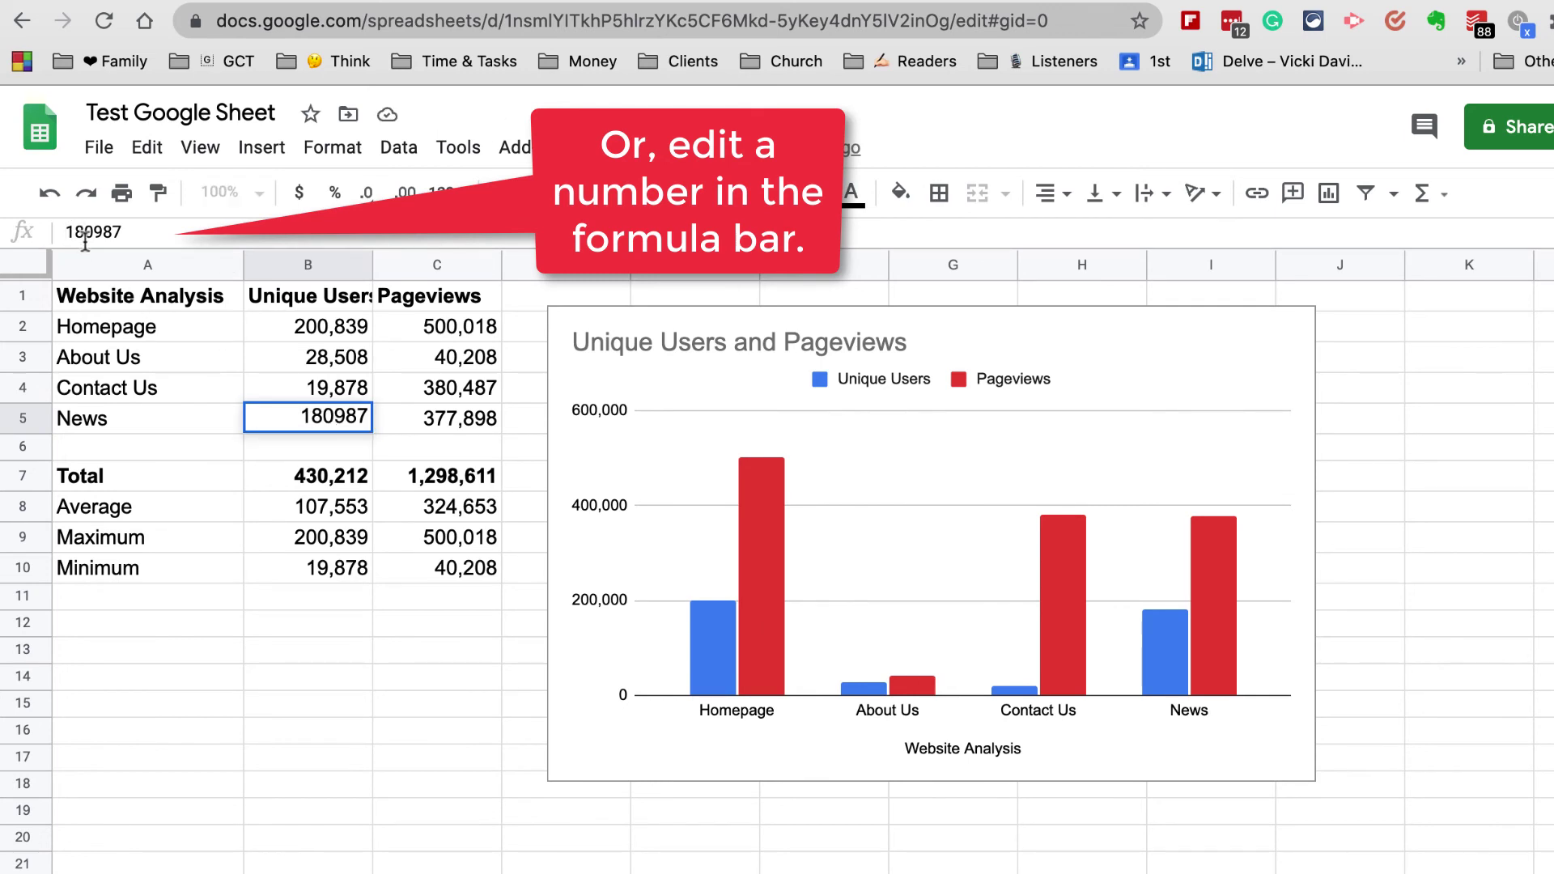
text(1)
key(Return)
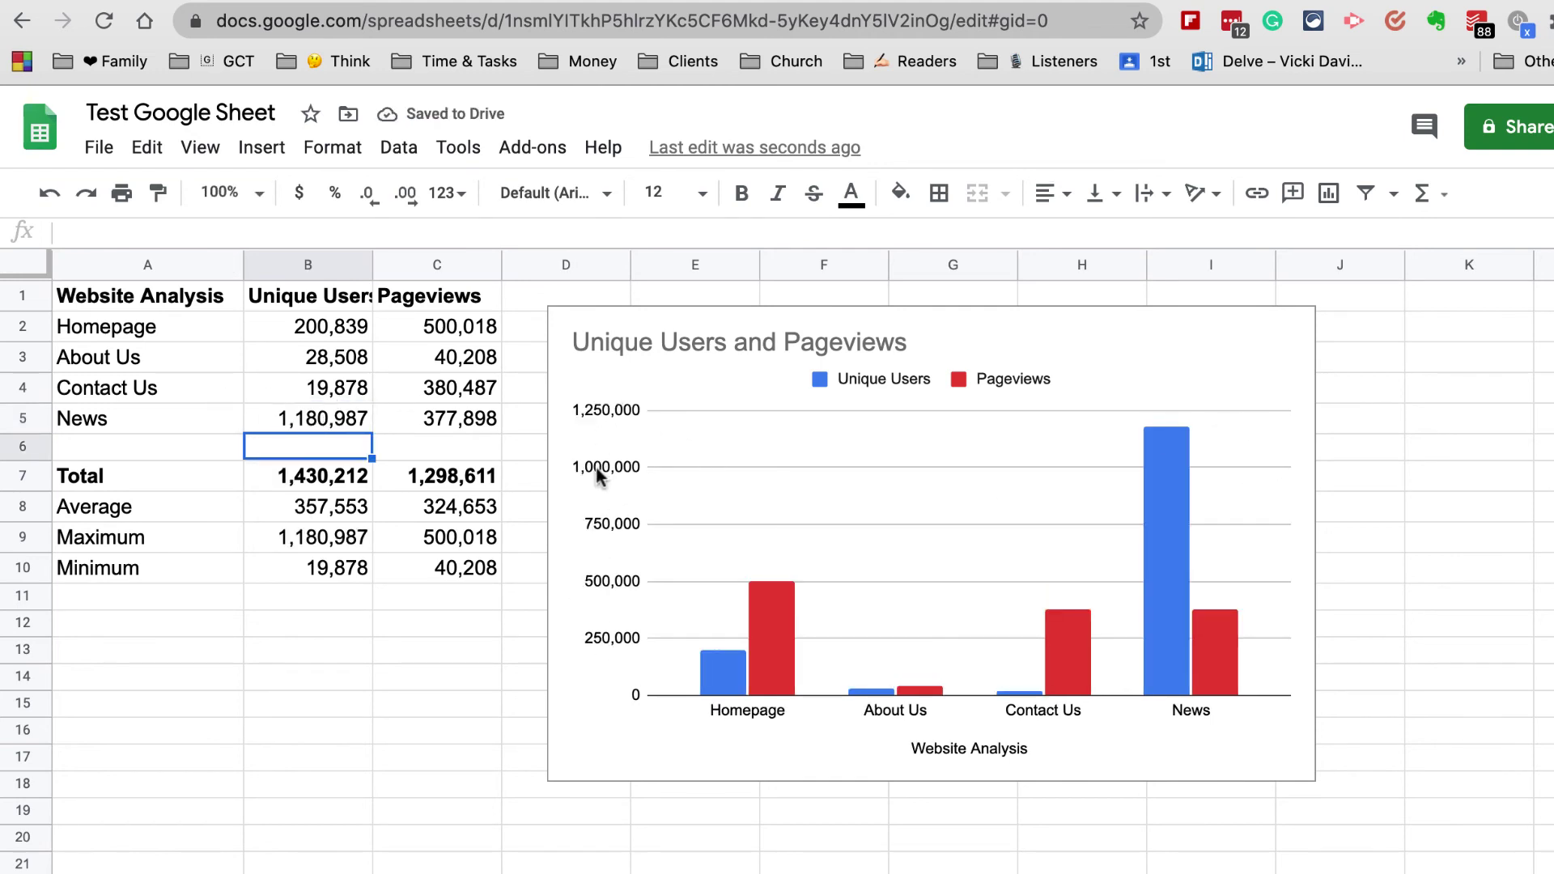
click(271, 417)
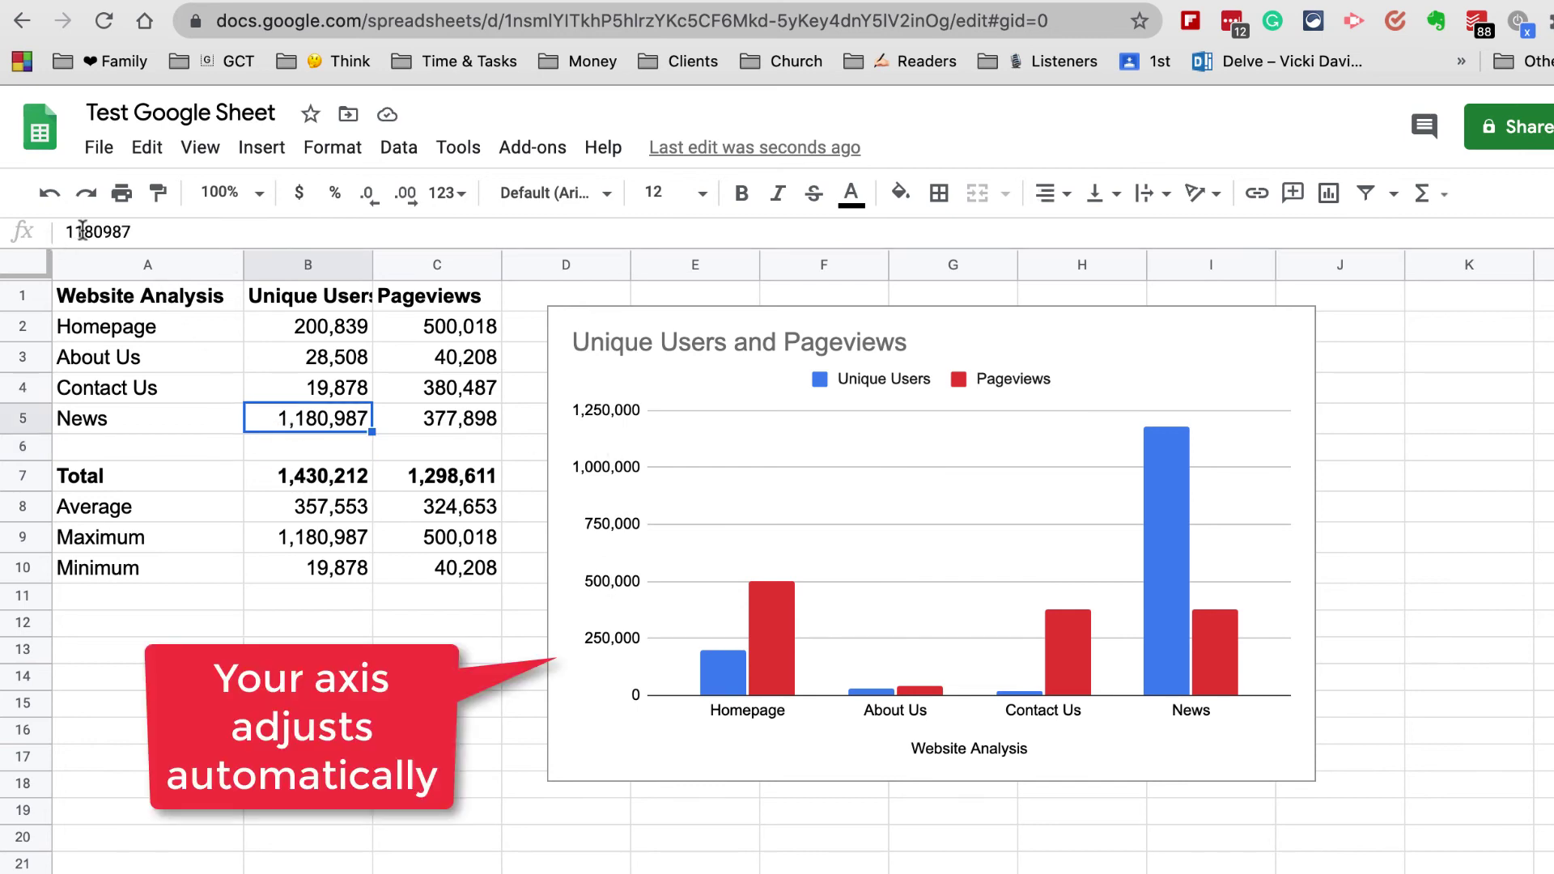
drag(79, 231, 58, 231)
text(2')
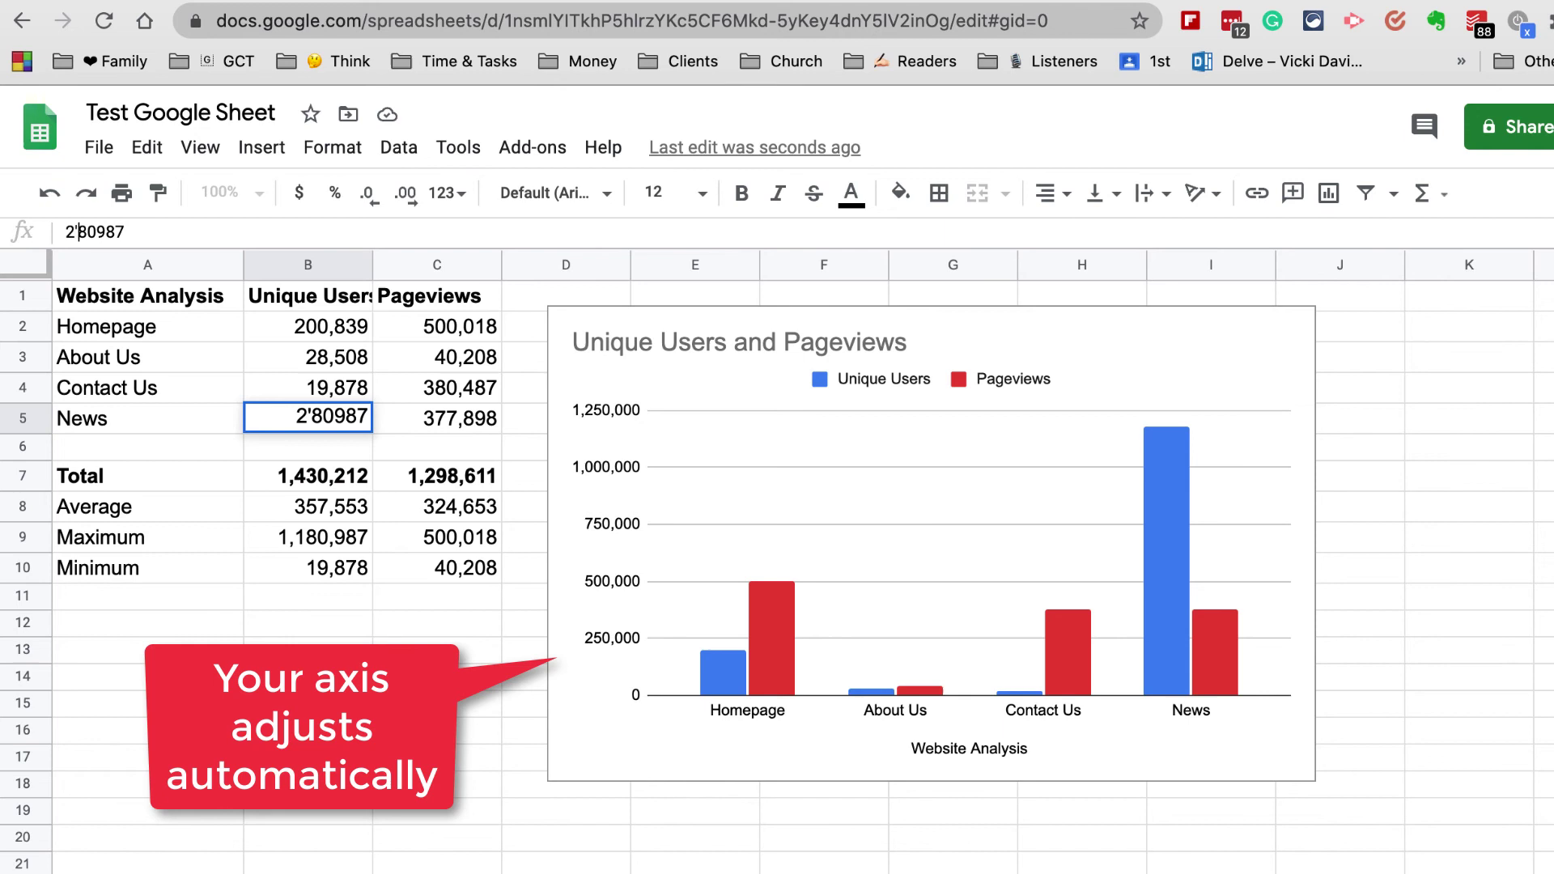
key(BackSpace)
key(Return)
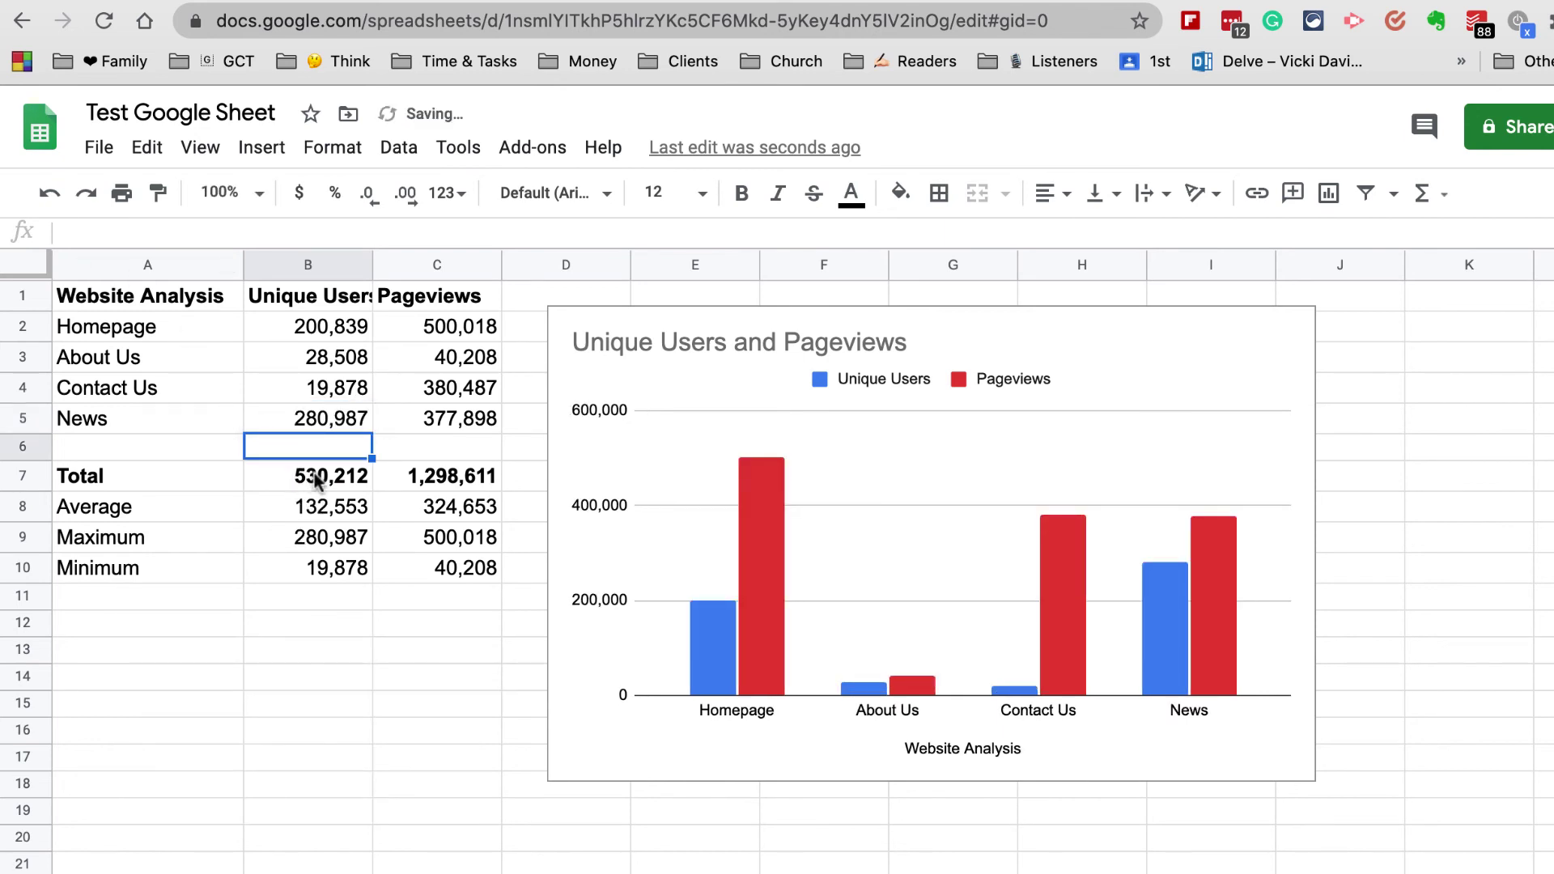
click(317, 394)
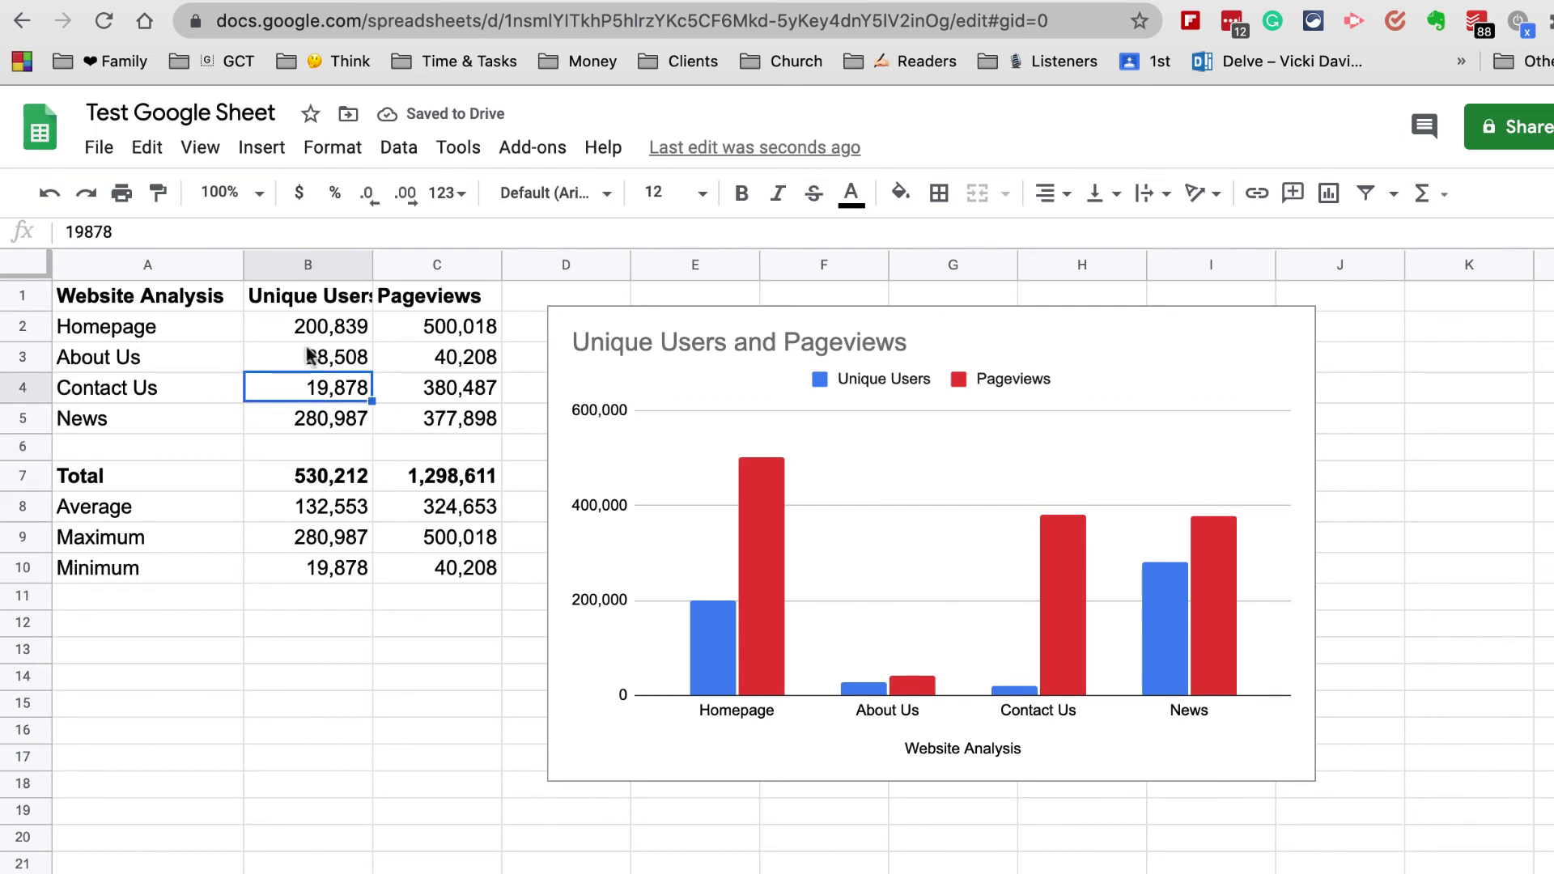
click(70, 234)
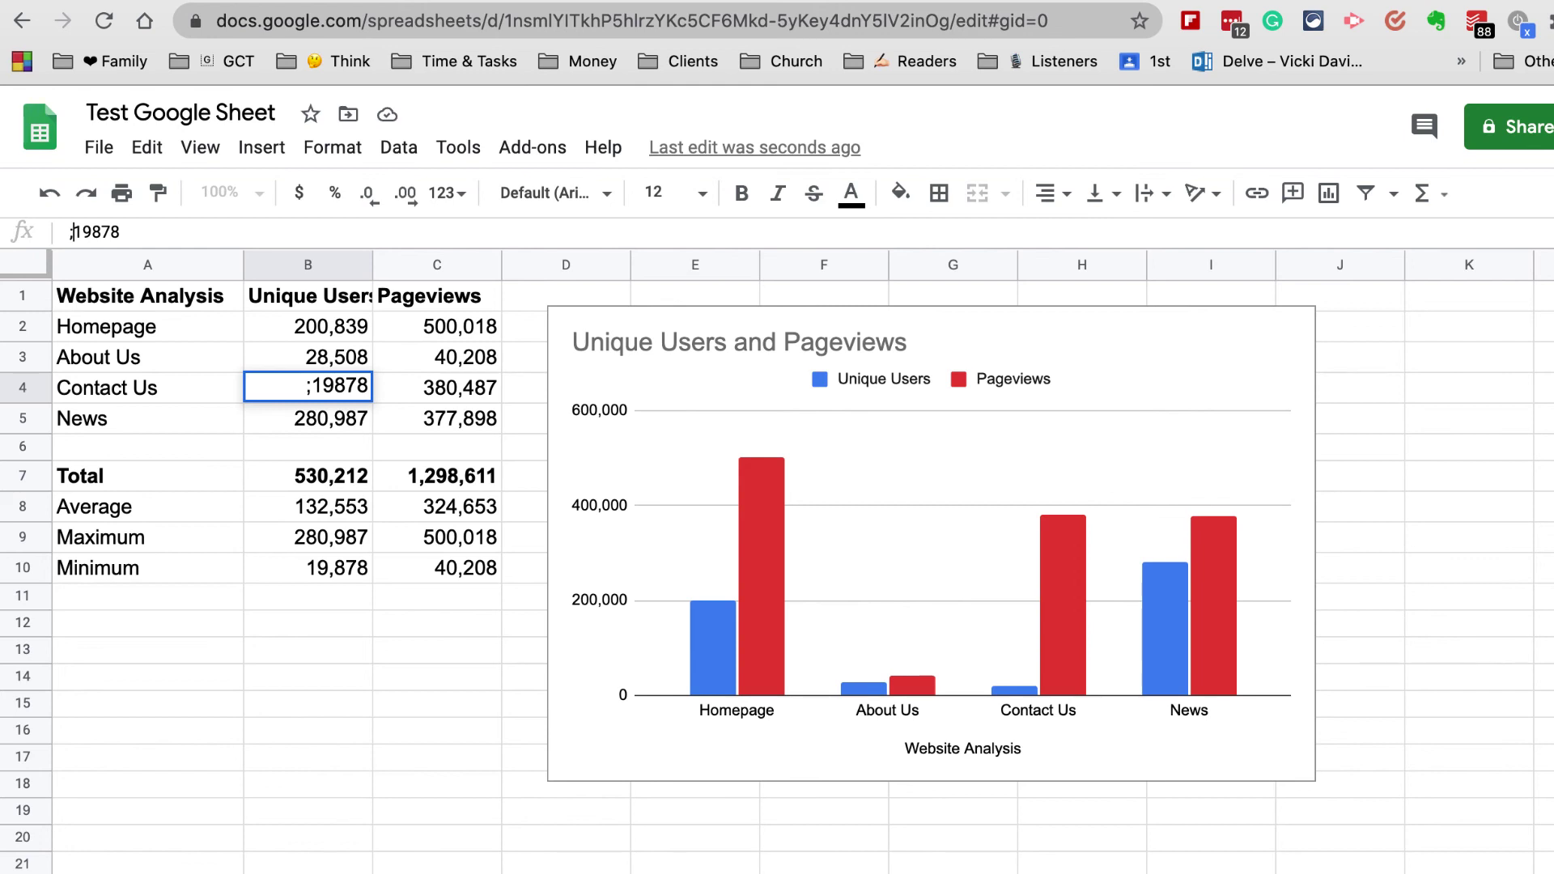
key(Return)
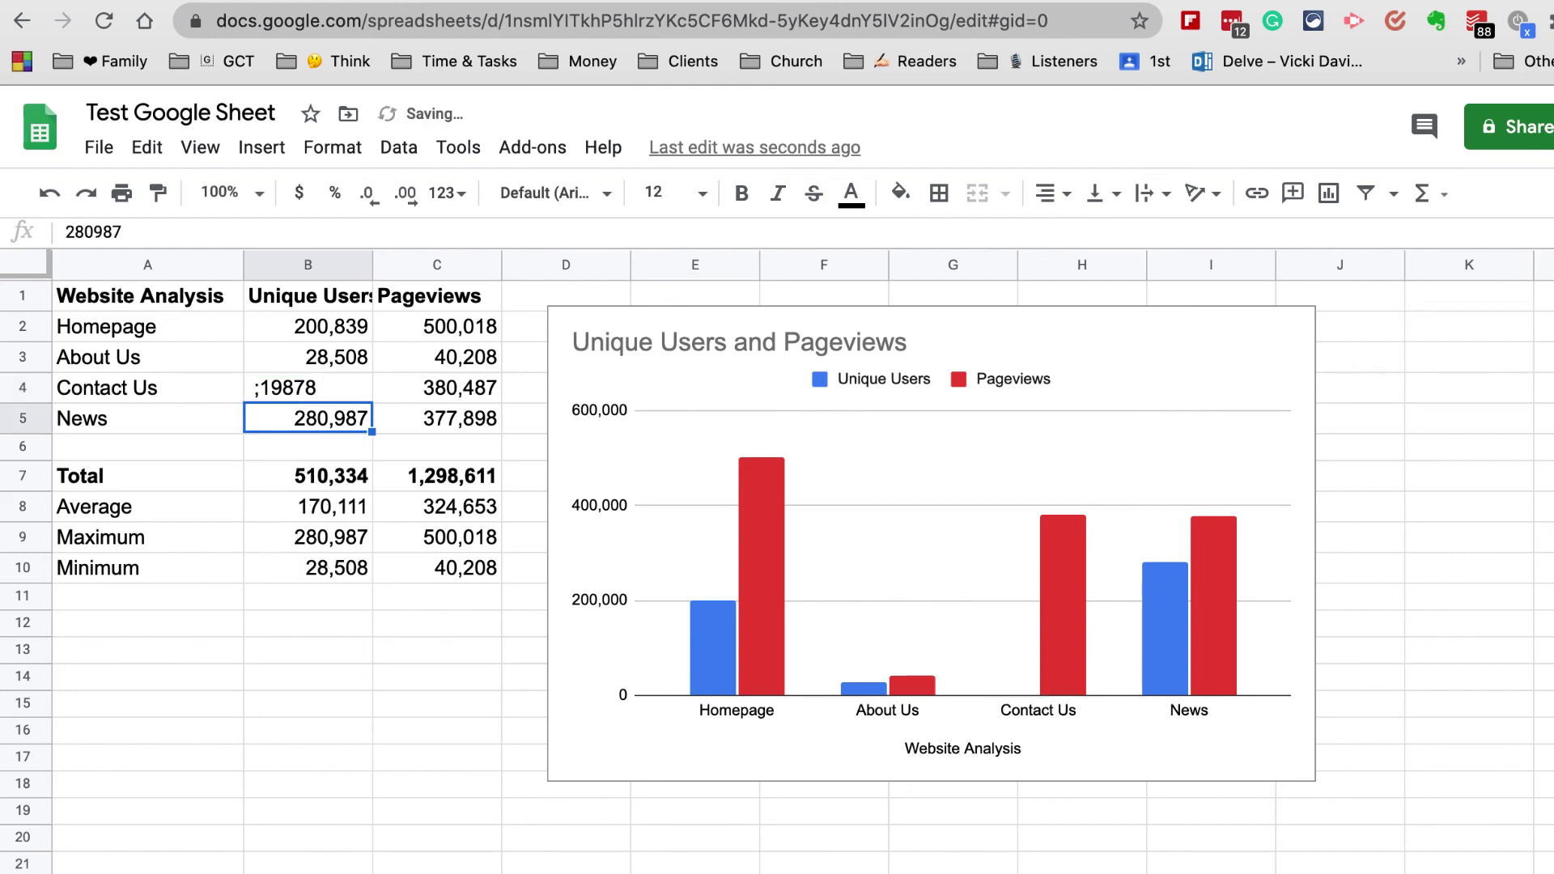
click(307, 388)
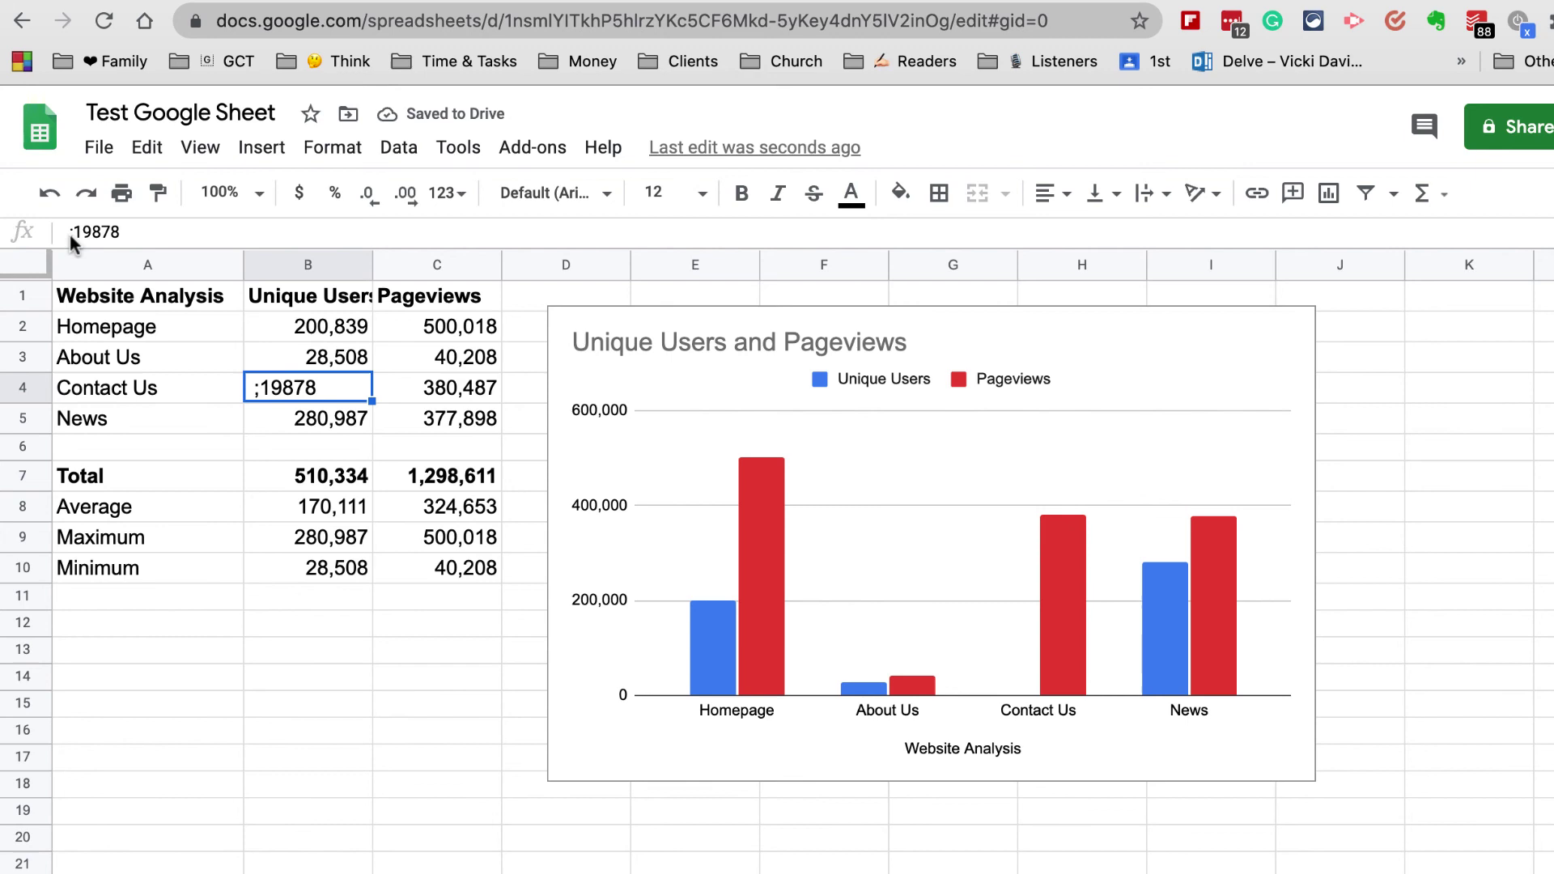
drag(75, 231, 49, 233)
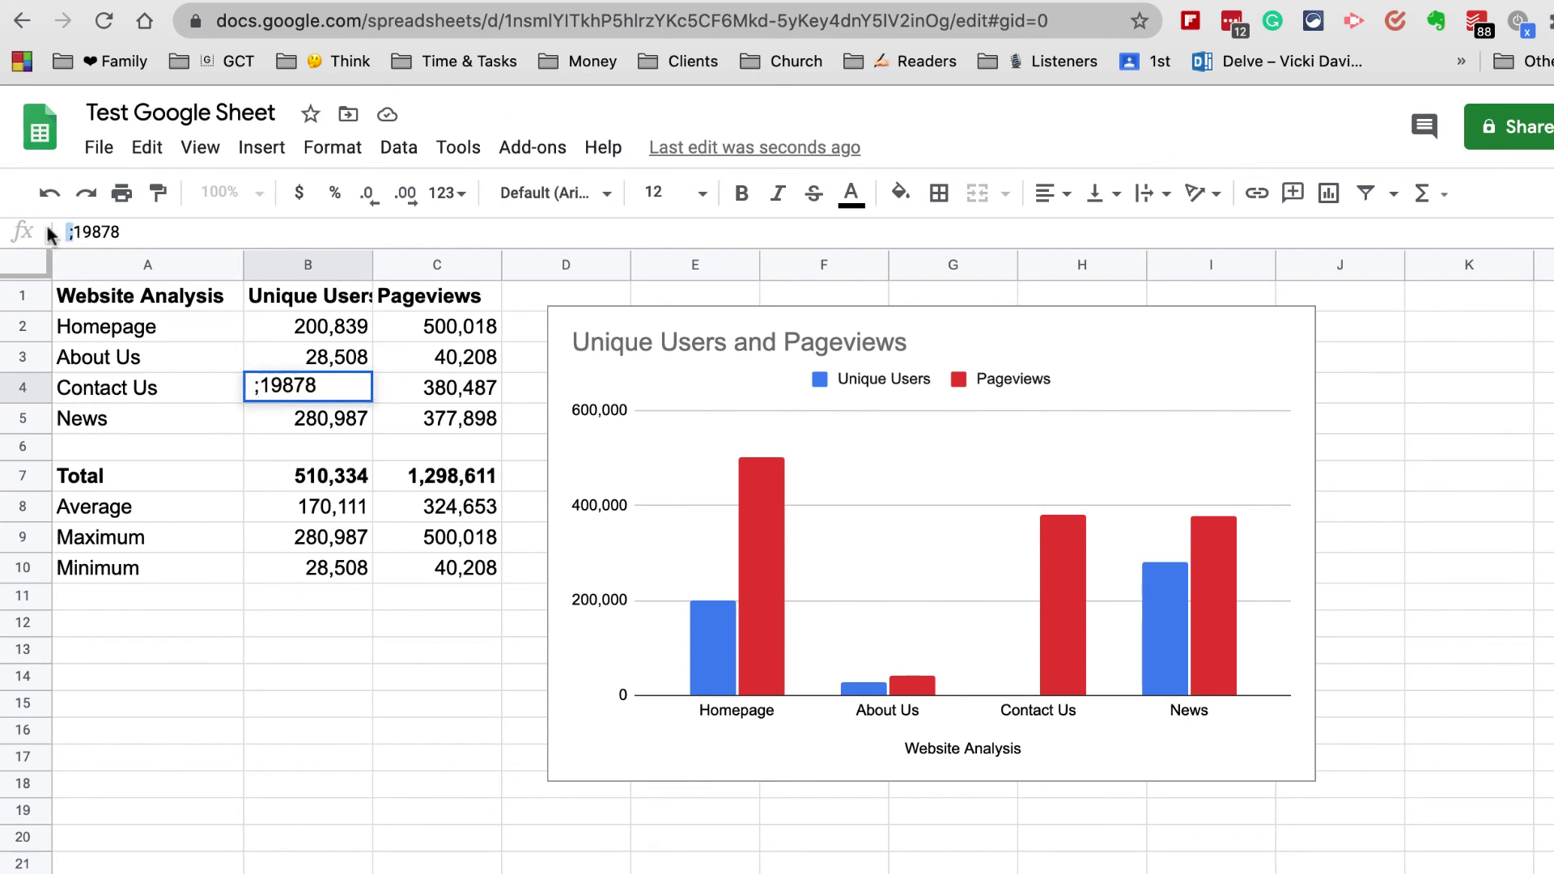
key(BackSpace)
key(Return)
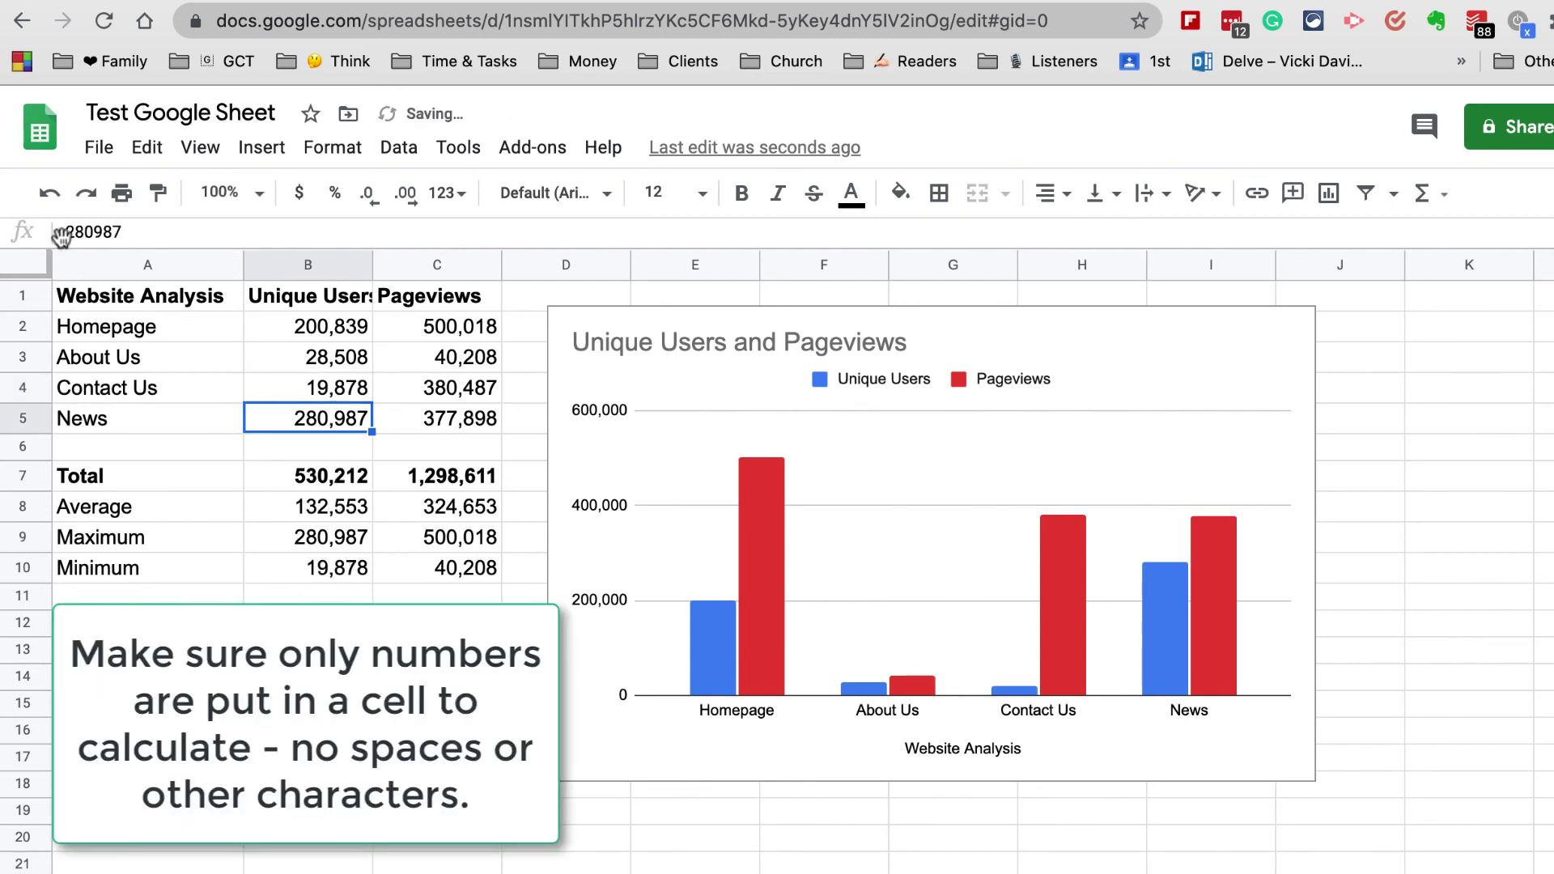